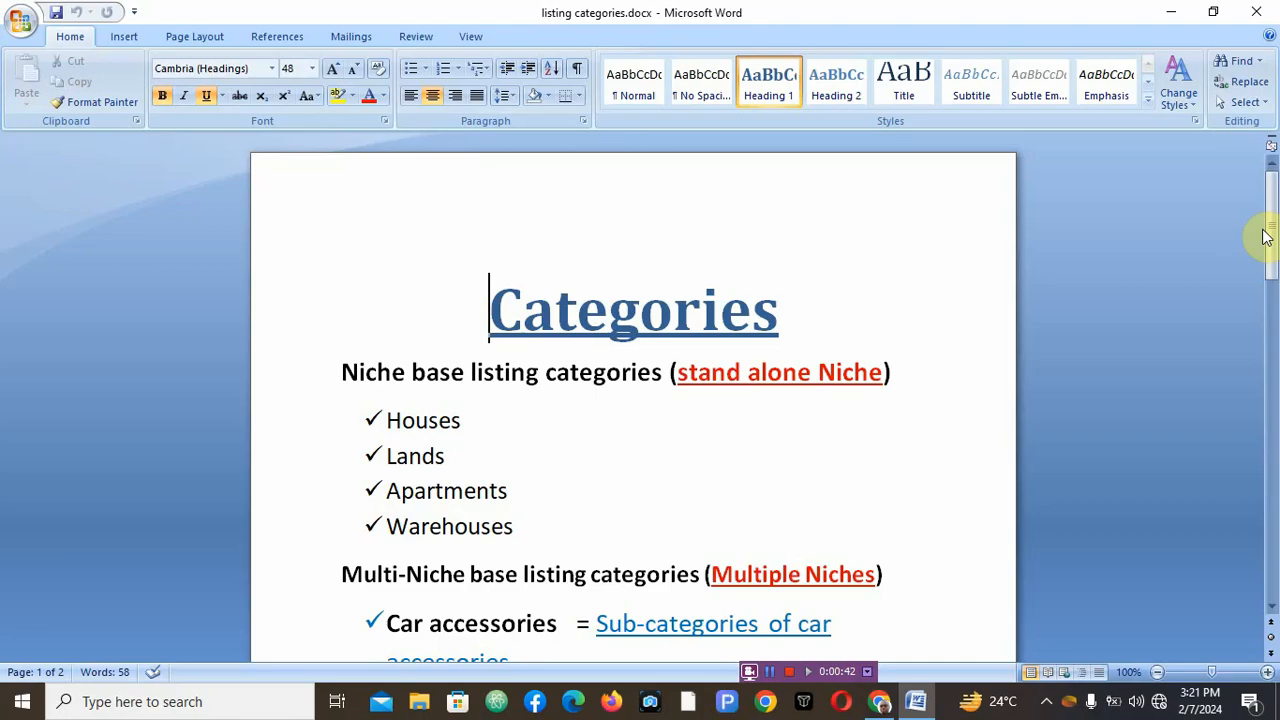
- Scroll through the listing categories document to review the niche and multi-niche category outline
key("Down")
key("Down")
key("Down")
key("Down")
key("Down")
key("Down")
key("Down")
key("Down")
key("Down")
key("Down")
key("Down")
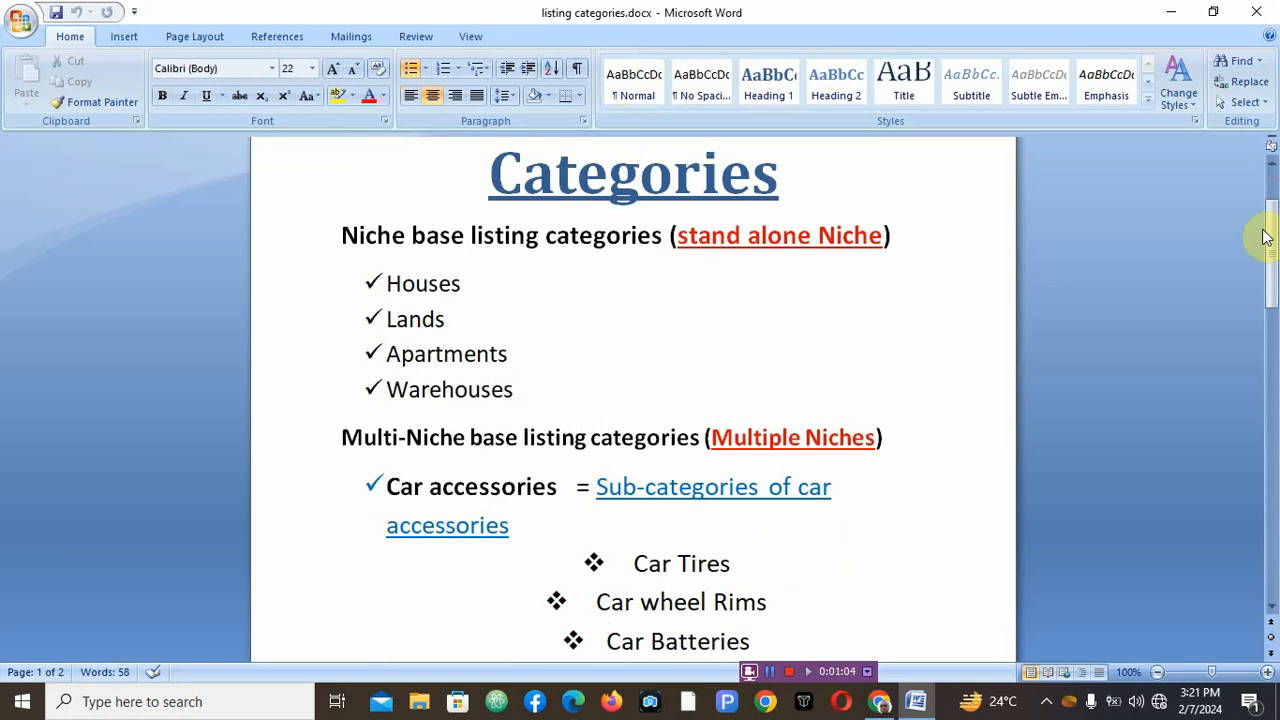
key("Down")
key("Down")
key("Down")
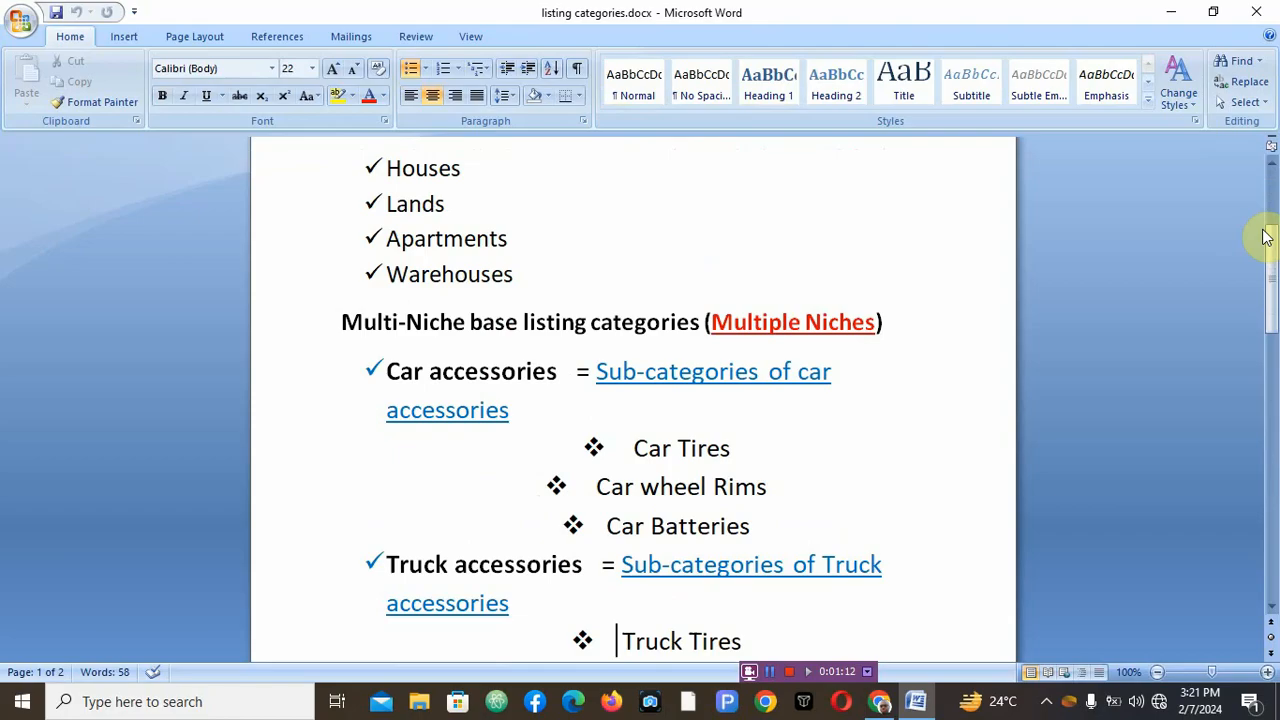
key("Down")
key("Down")
key("Down")
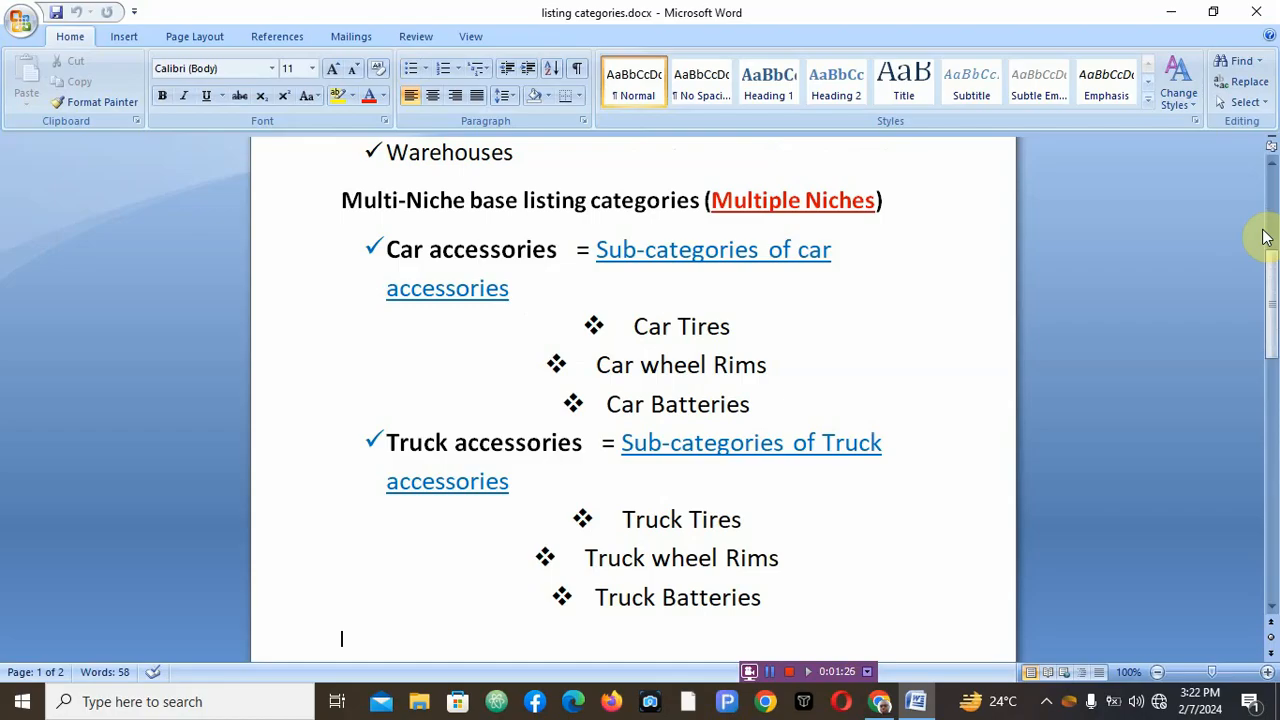
key("Up")
key("Up")
key("Up")
key("Up")
key("Up")
key("Up")
key("Up")
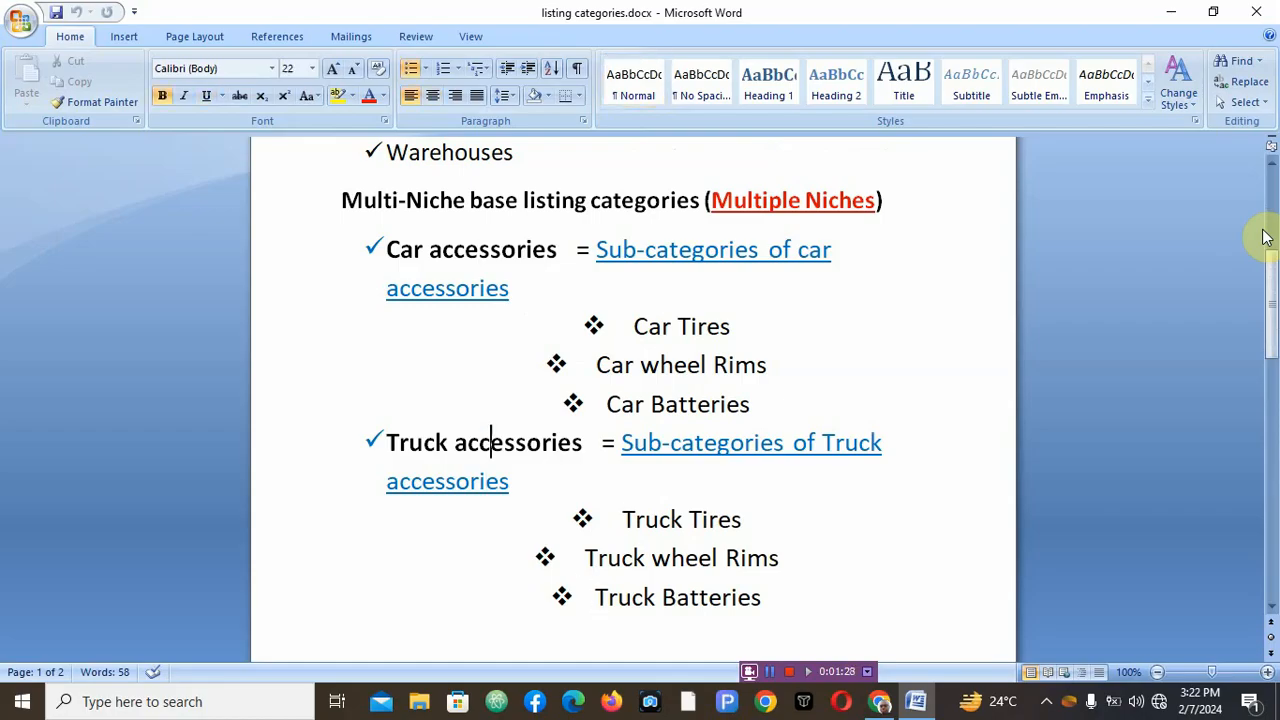
key("Up")
key("Up")
key("Up")
key("Up")
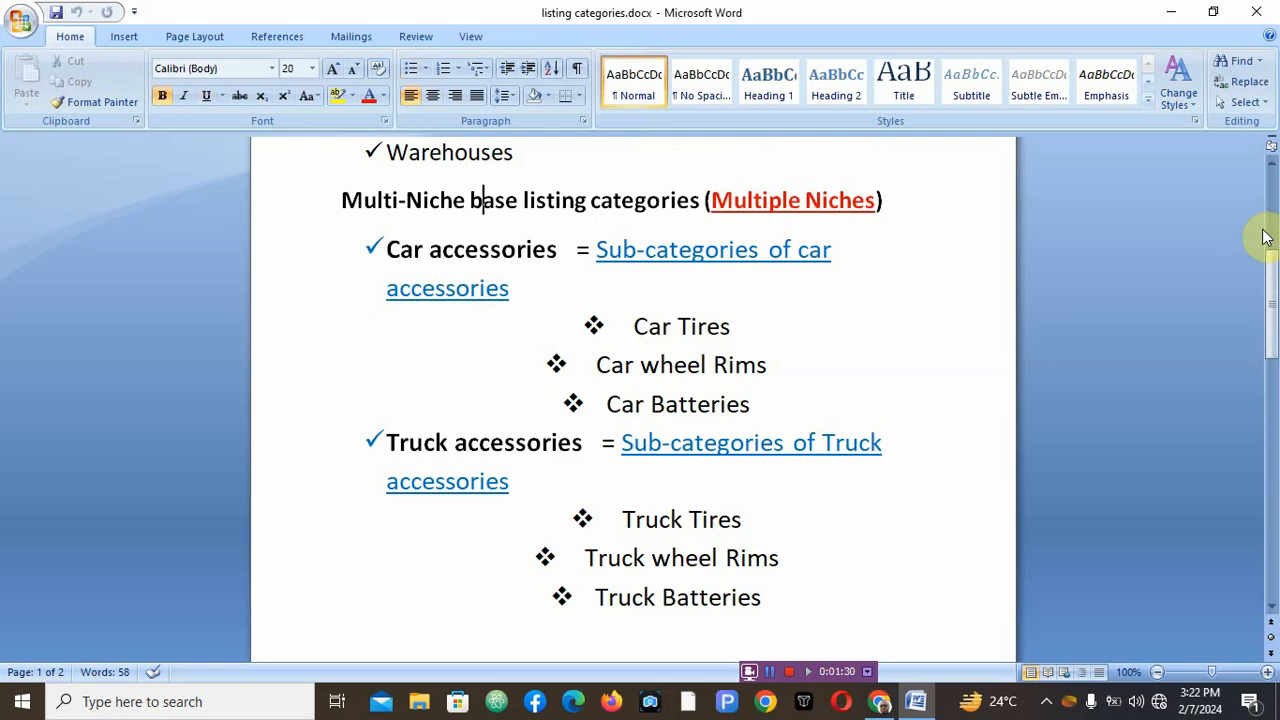
key("Up")
key("Up")
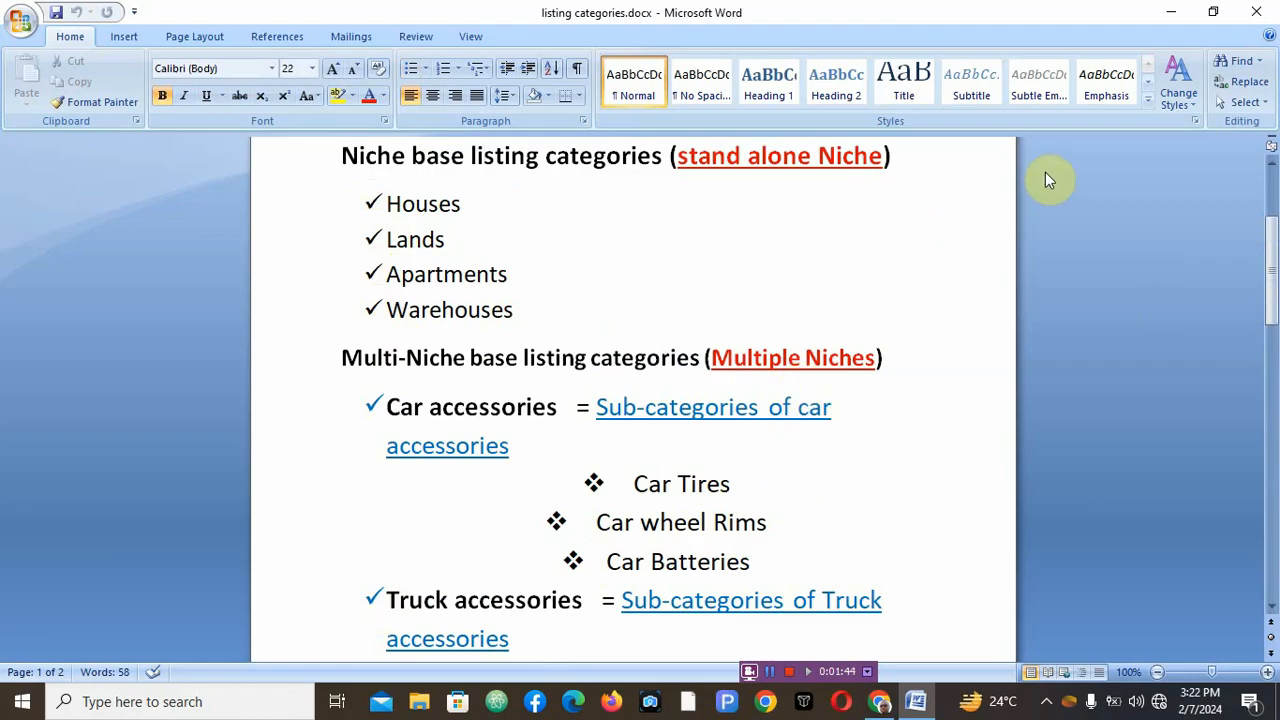
- Open the listing categories admin page and bulk delete all existing categories
left_click(1172, 18)
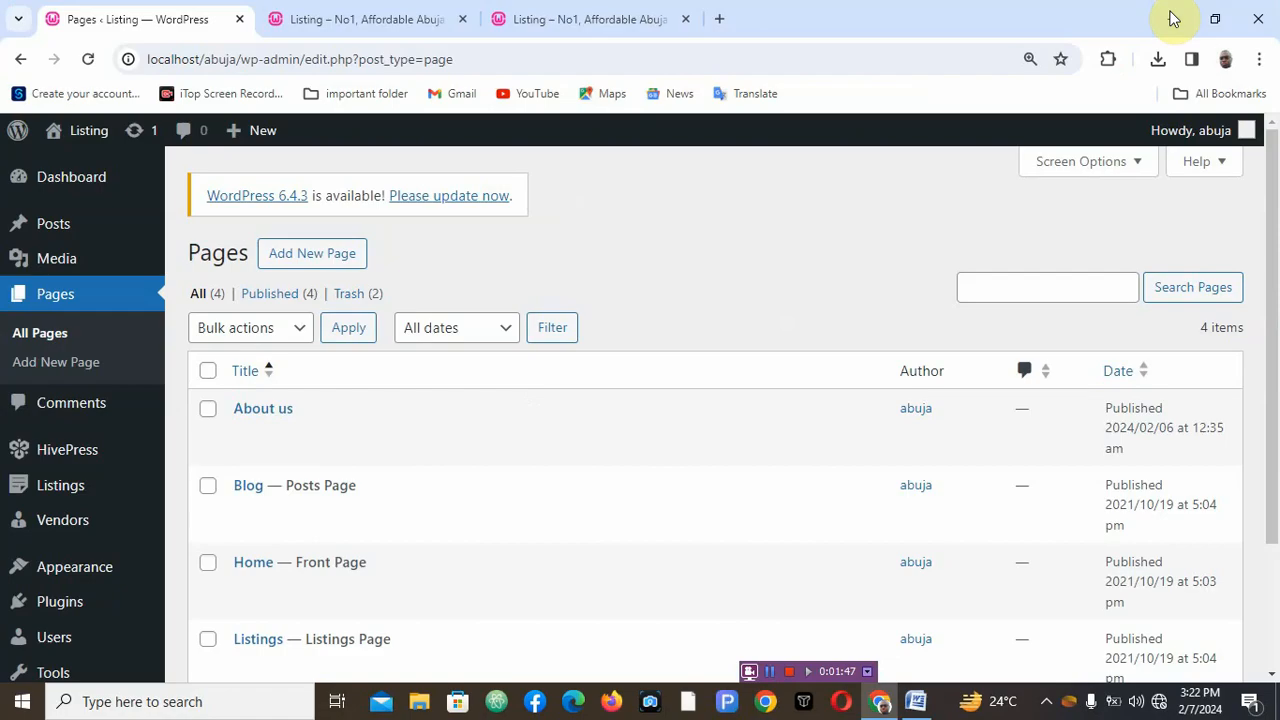
left_click(363, 24)
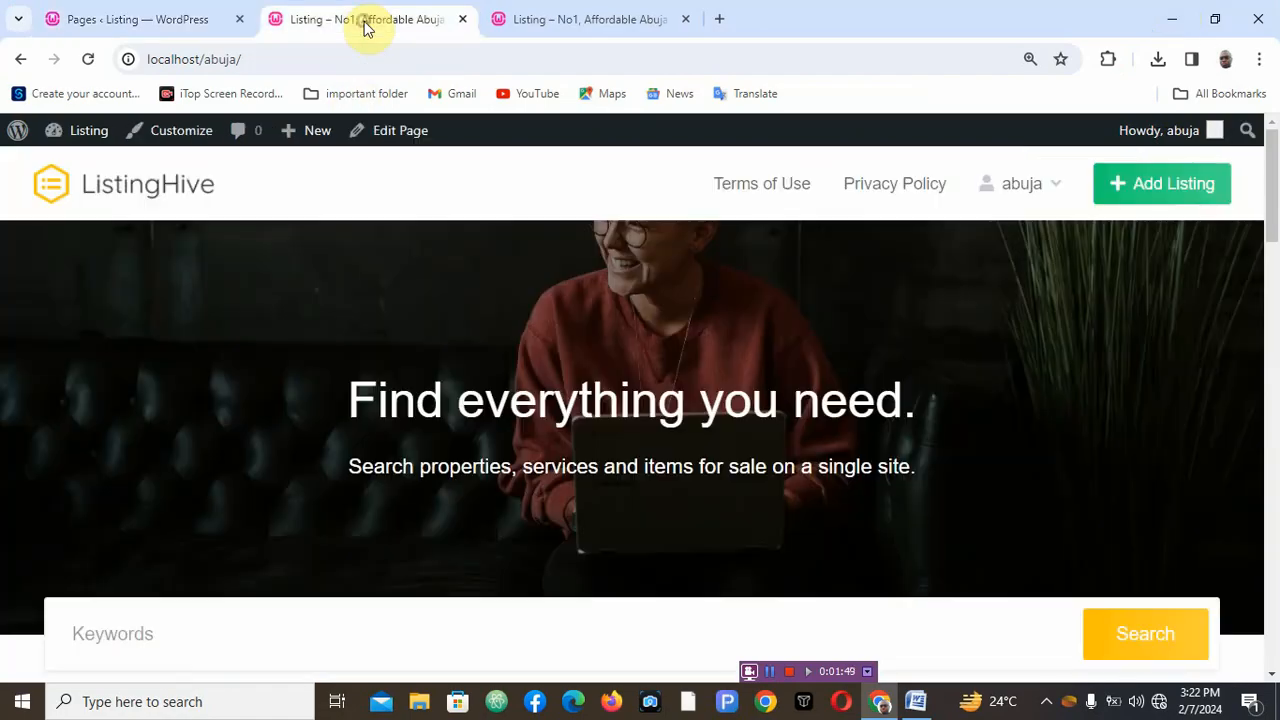
left_click(104, 28)
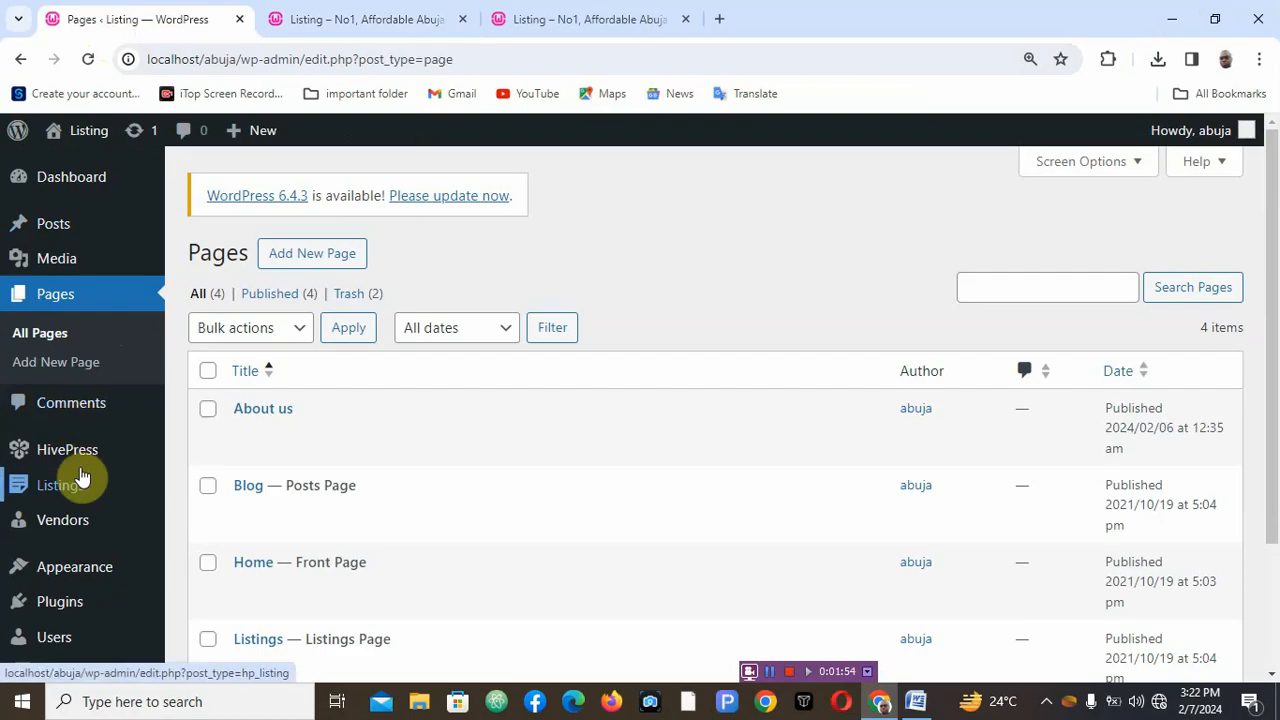
mouse_move(62, 498)
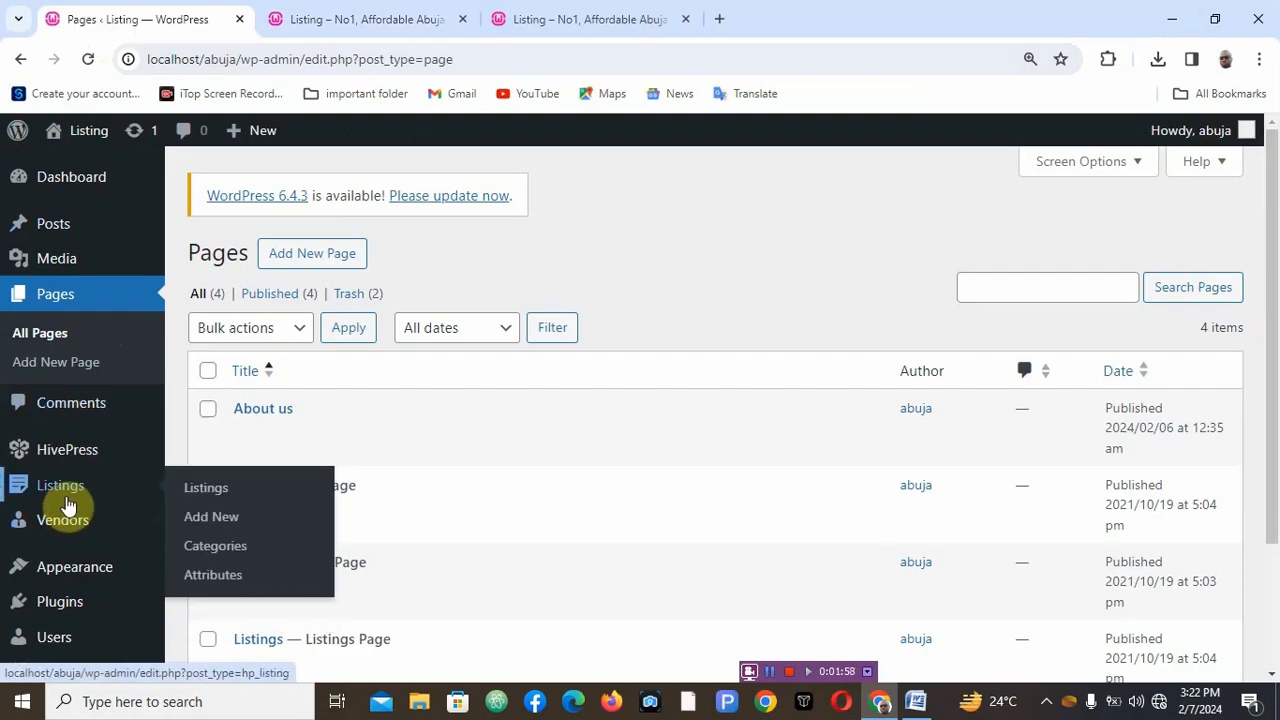
left_click(219, 553)
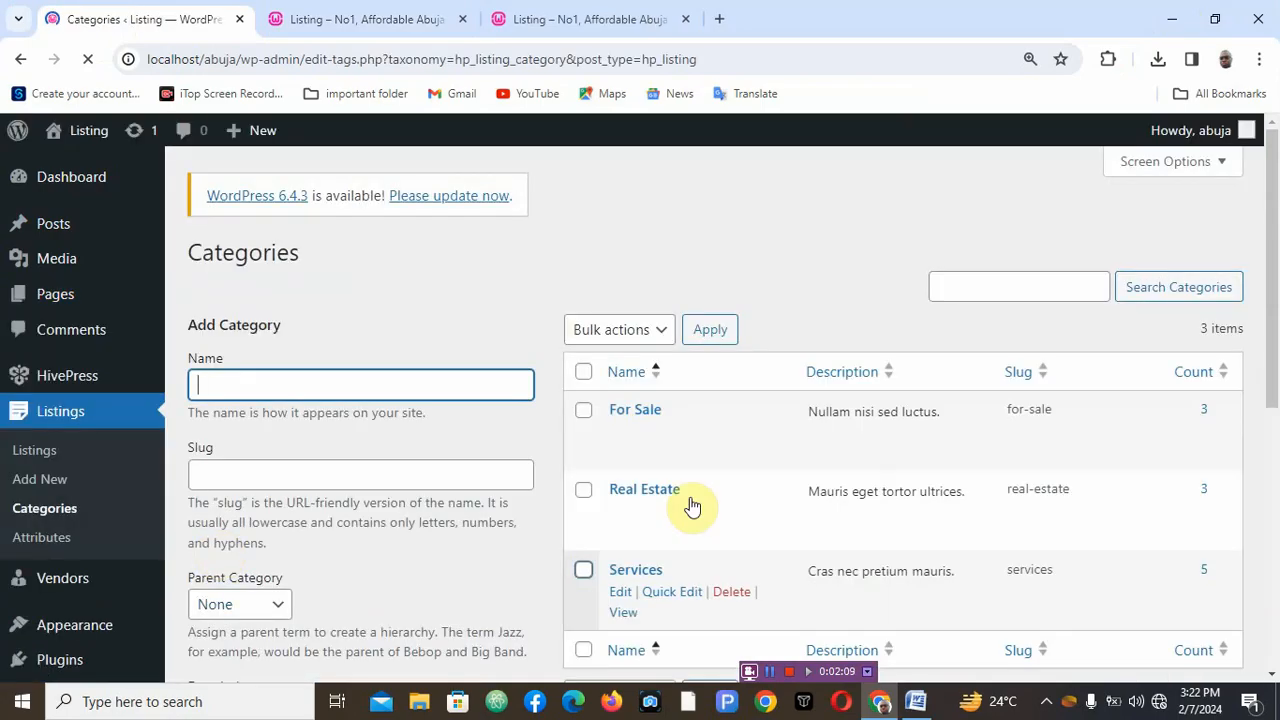
left_click(584, 373)
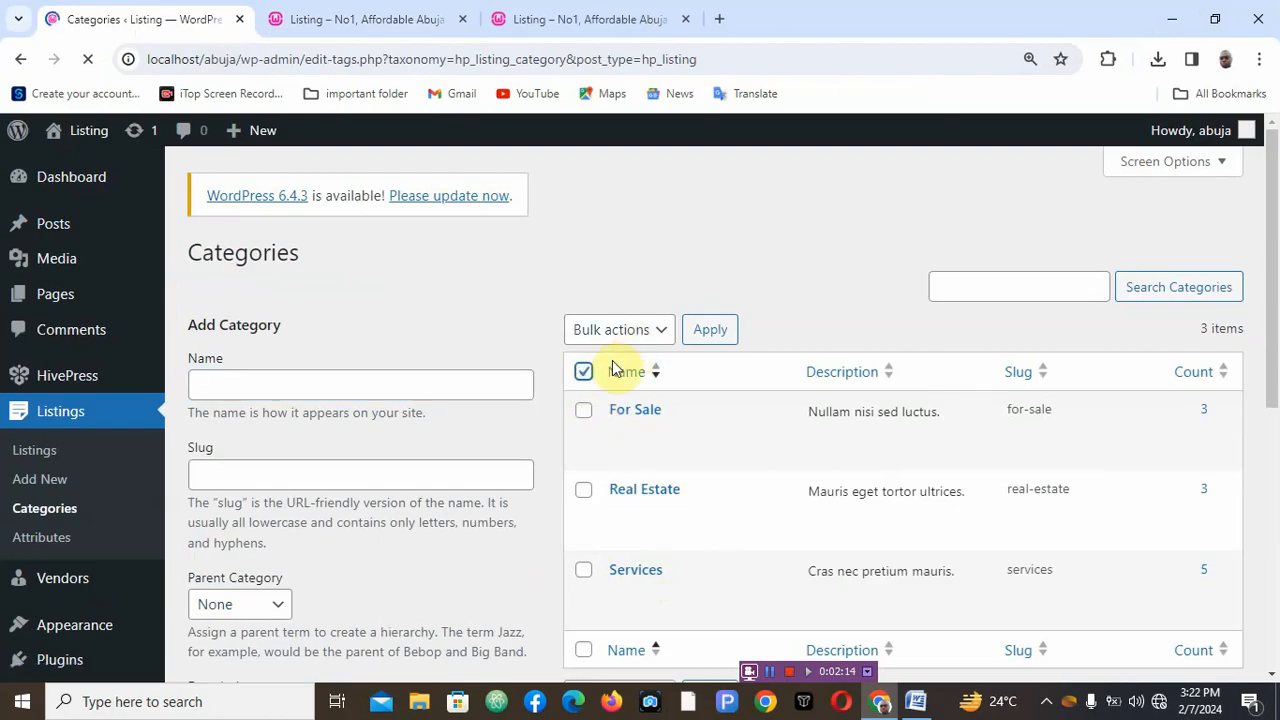
left_click(585, 380)
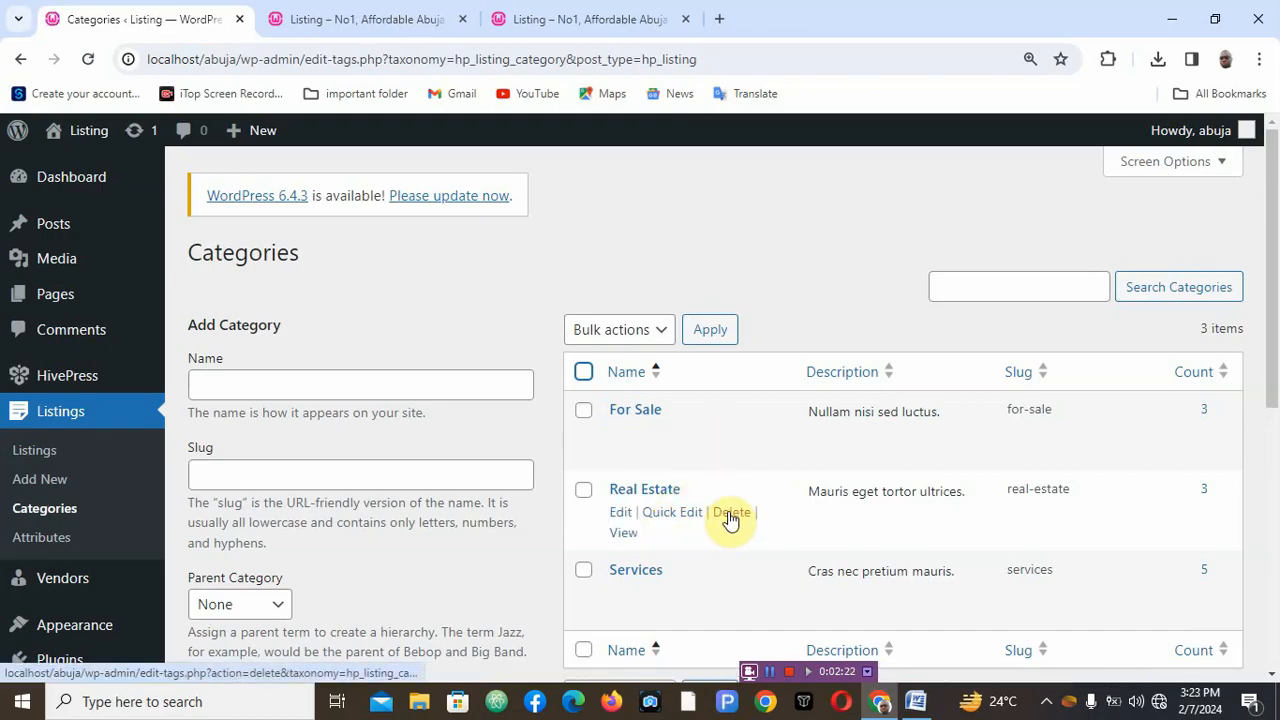
left_click(584, 372)
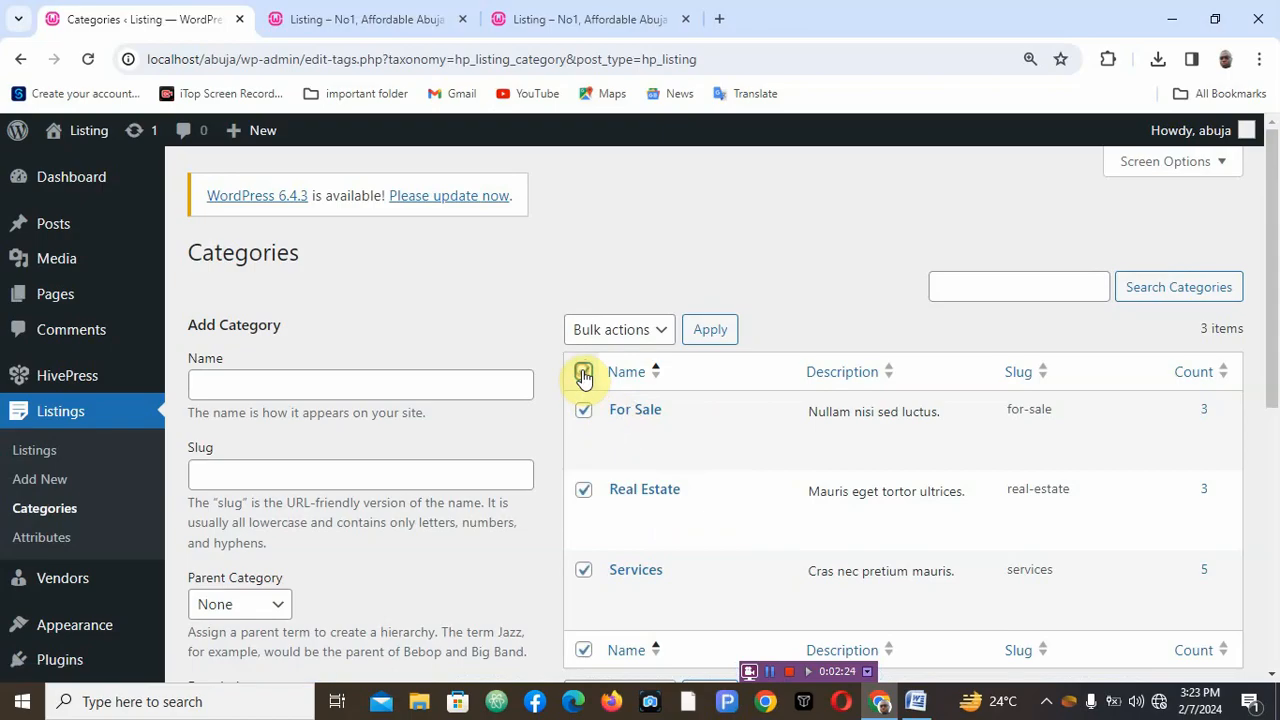
left_click(650, 332)
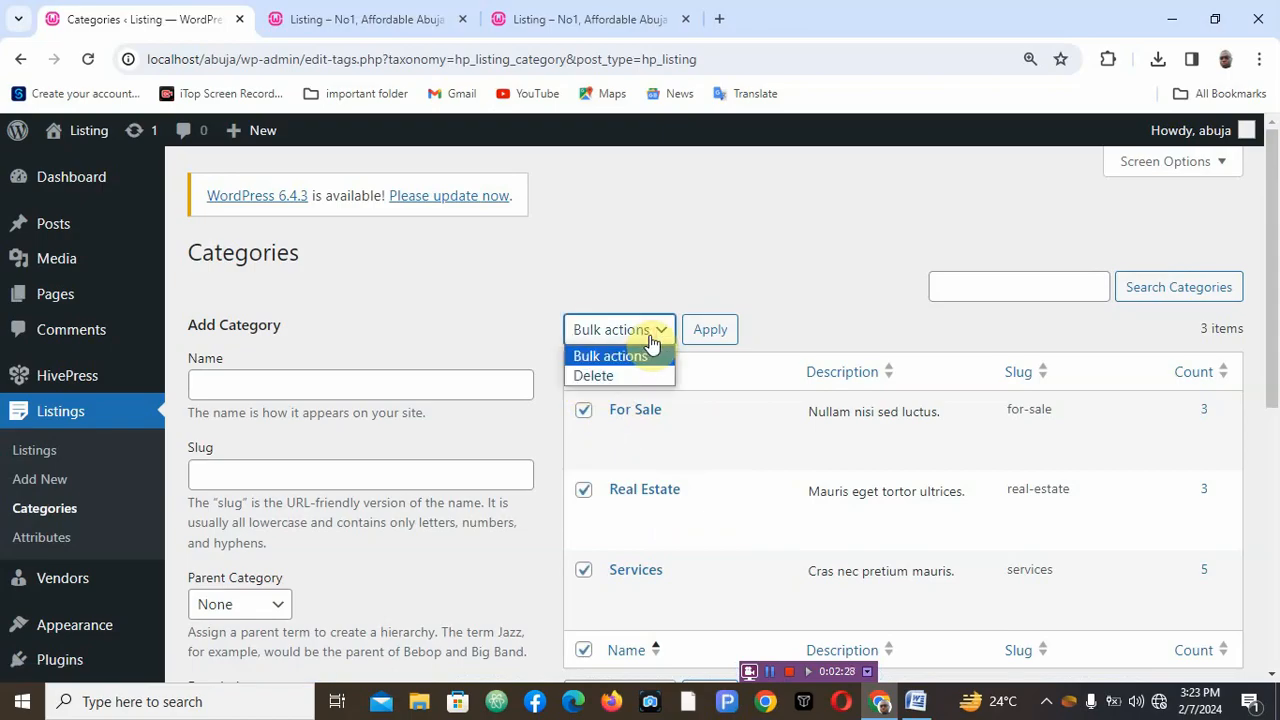
left_click(636, 376)
left_click(707, 329)
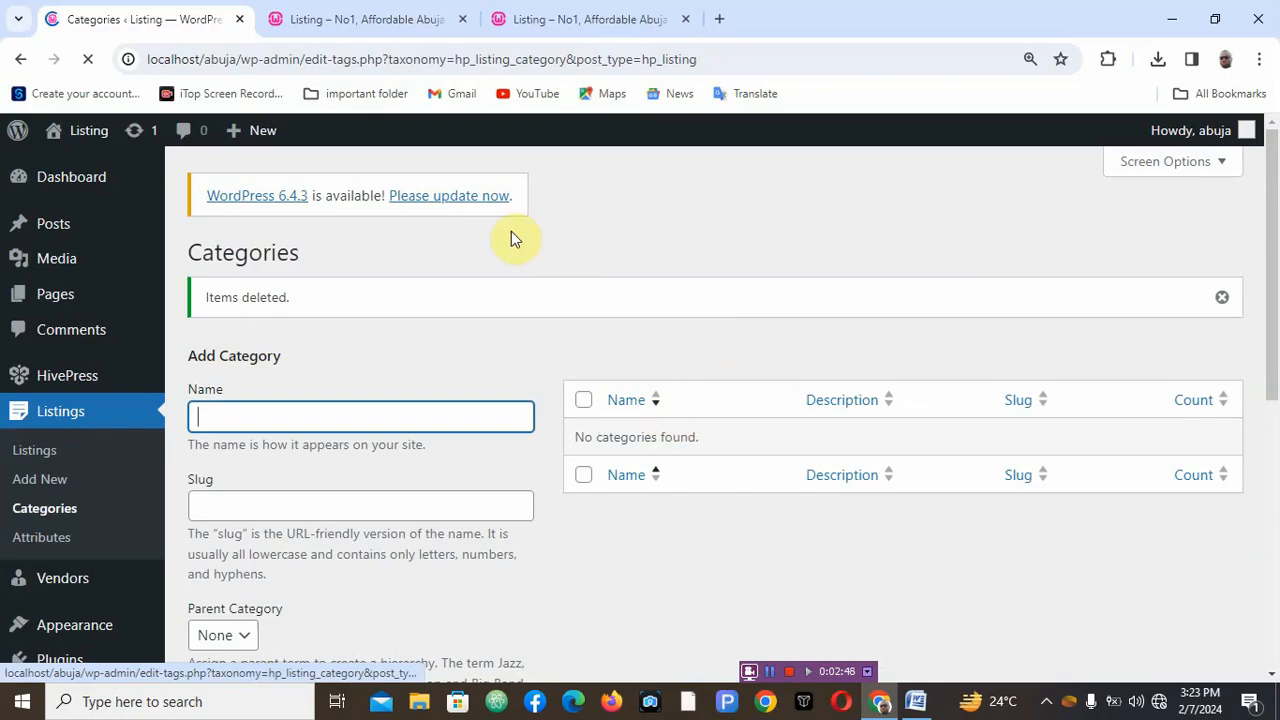
- Close the duplicate front-end site tab and reload the site homepage
left_click(415, 20)
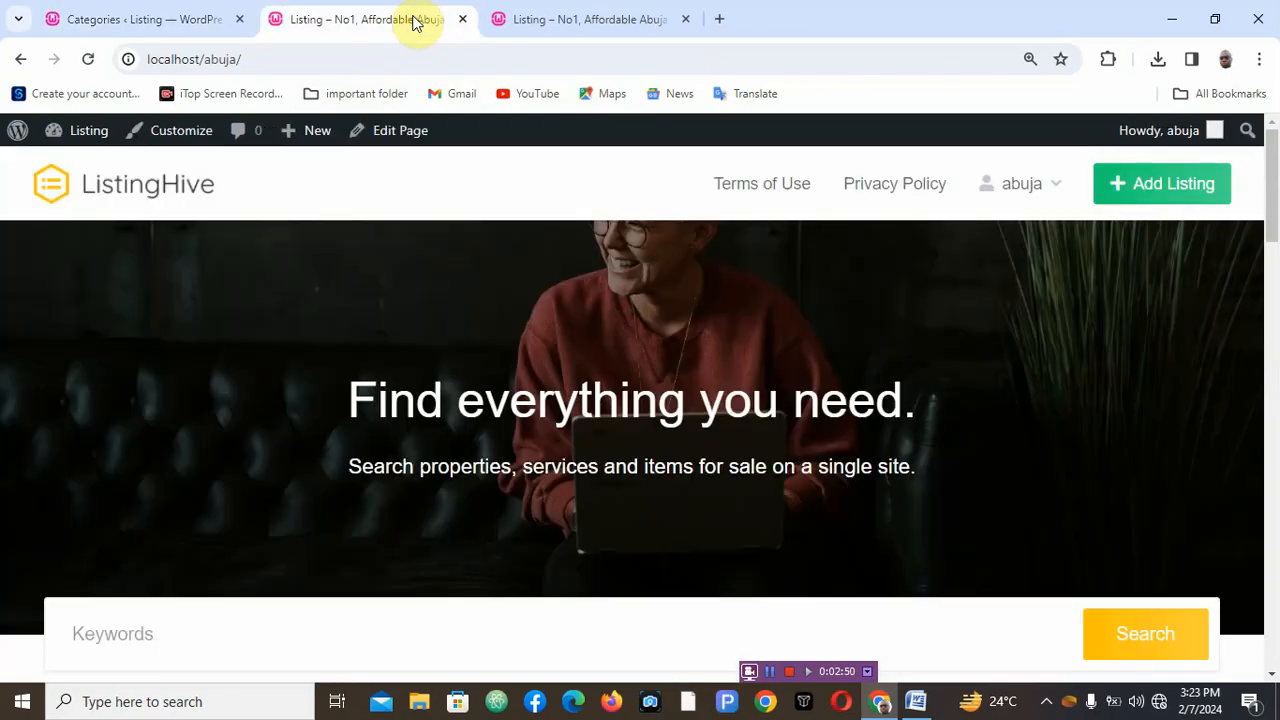
left_click(594, 15)
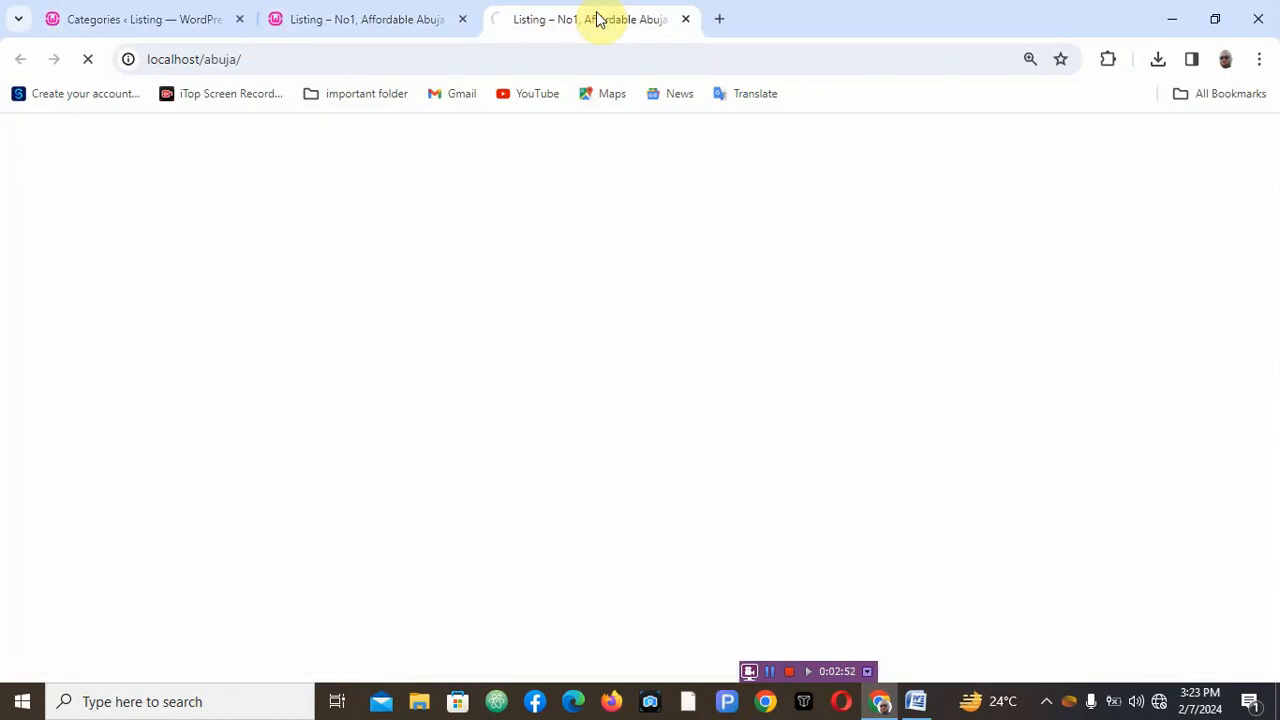
left_click(686, 24)
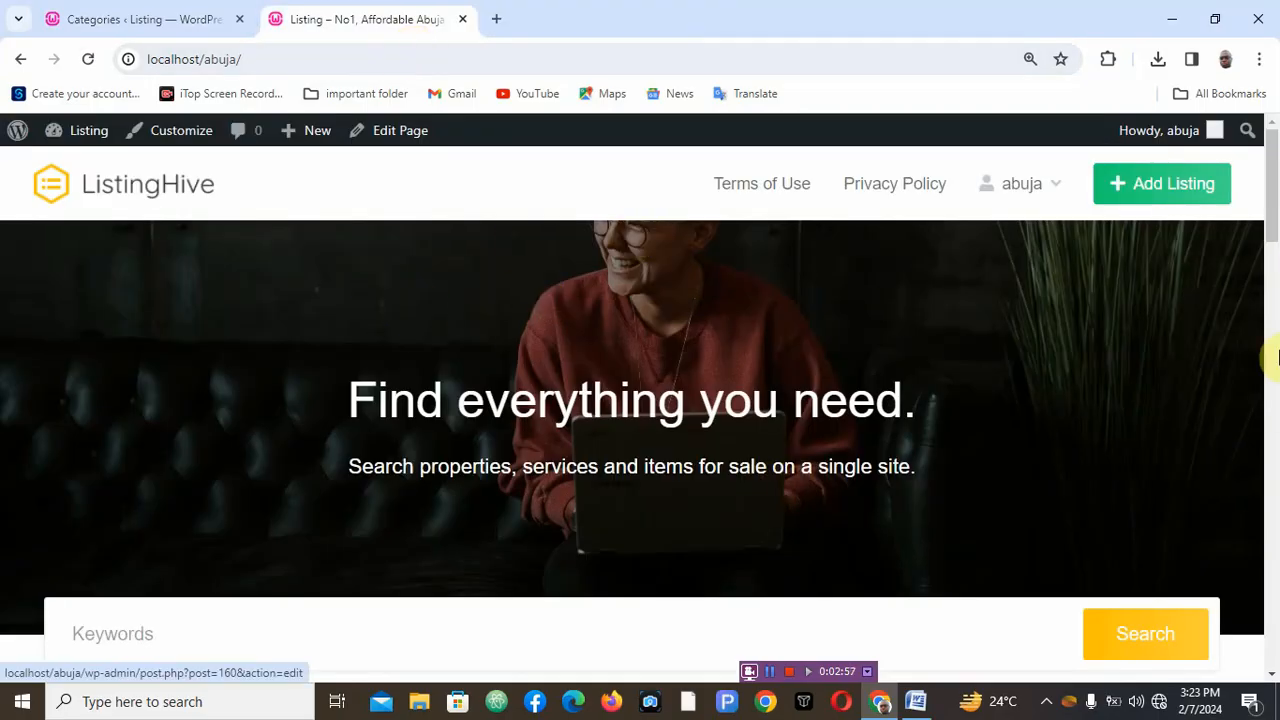
mouse_move(1270, 229)
left_mouse_down()
mouse_move(1270, 429)
mouse_move(1269, 229)
left_mouse_up()
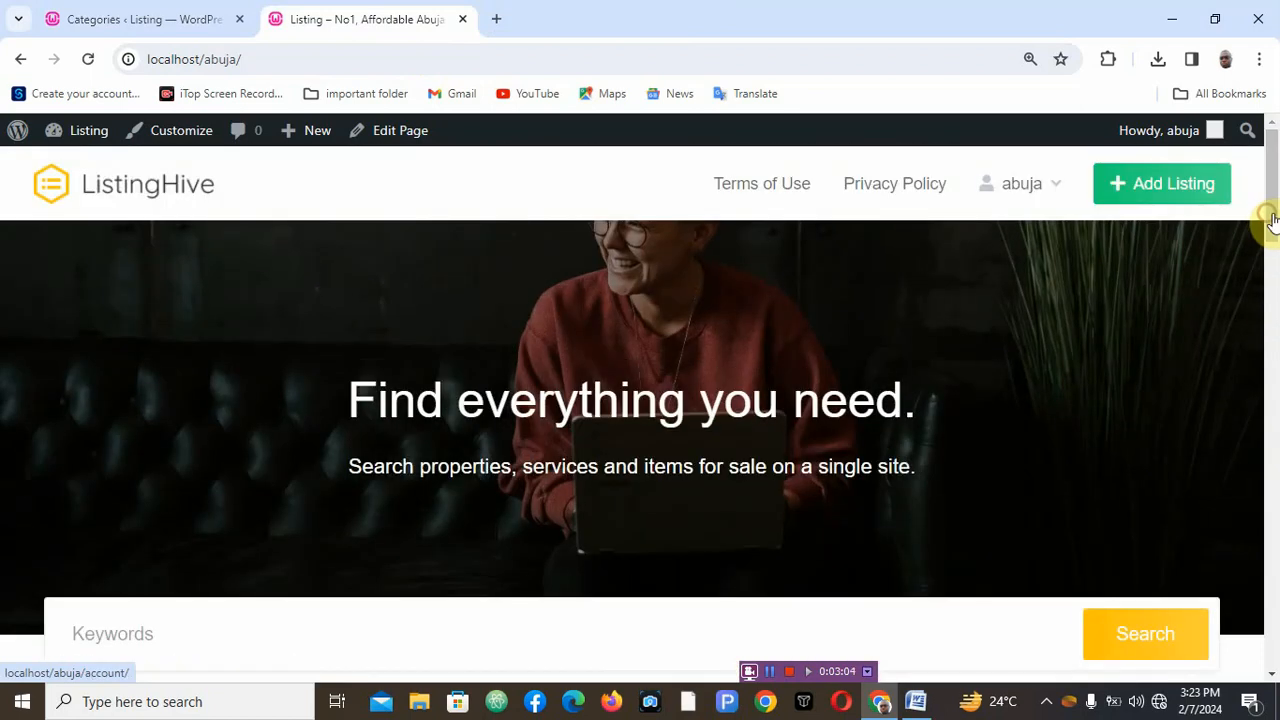
left_click(86, 61)
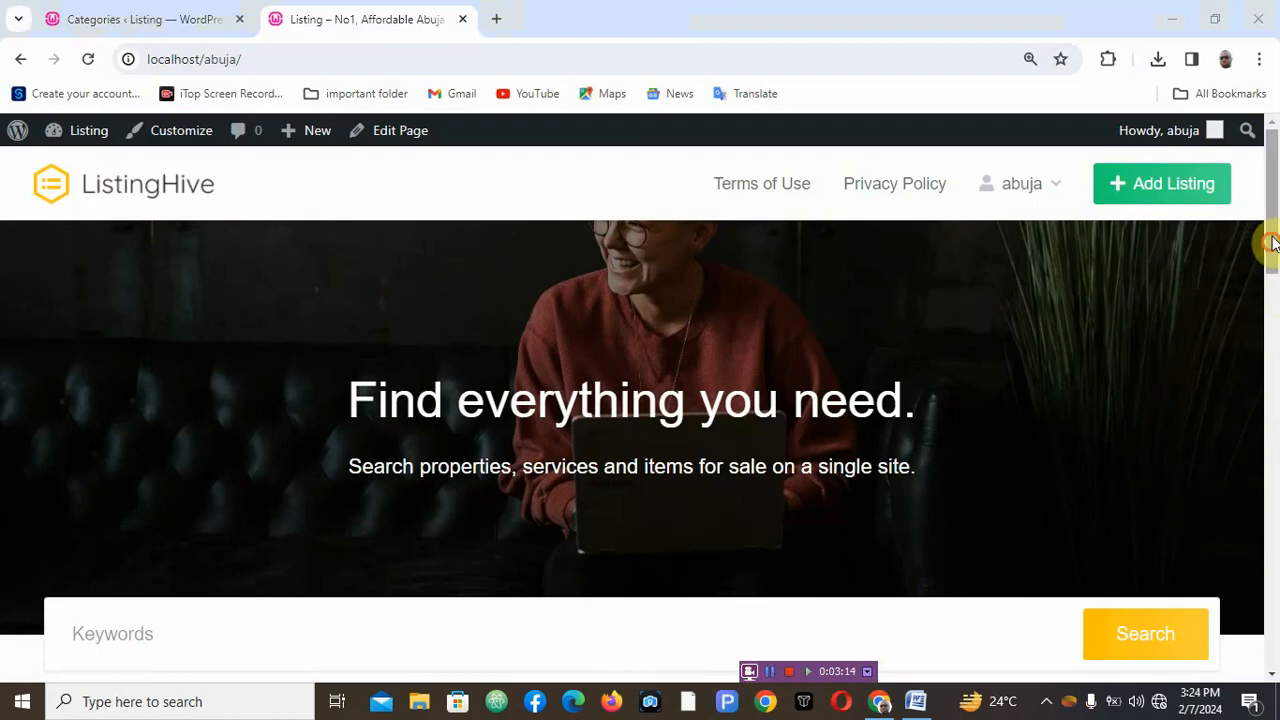
left_click_drag(1272, 243, 1257, 215)
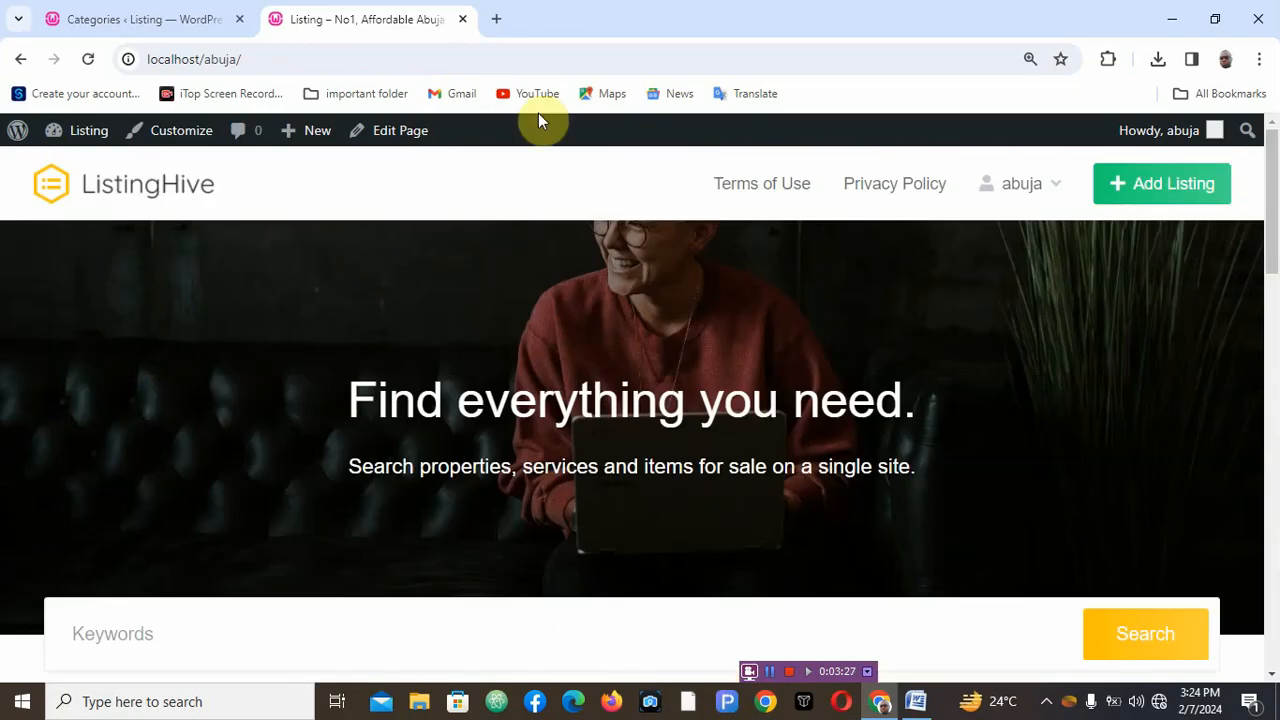
- Return to the Add Category form, glance at the category document, and open the category image selector
left_click(155, 30)
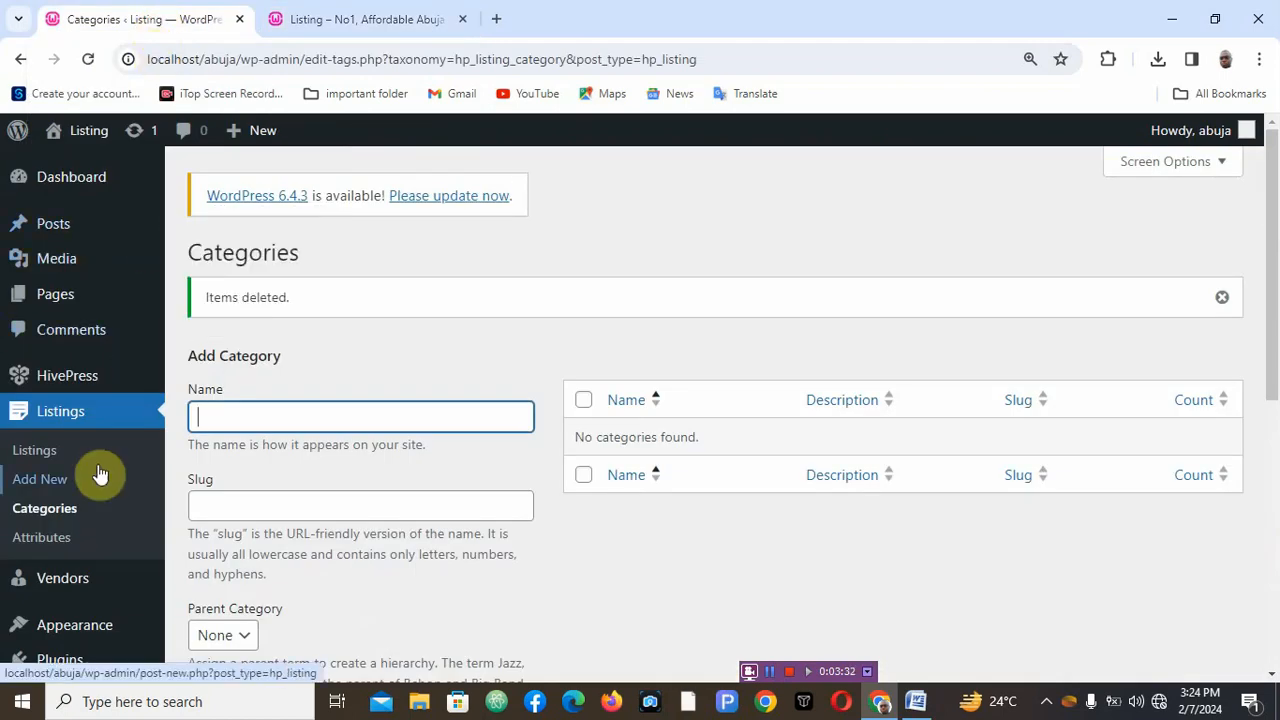
left_click(233, 418)
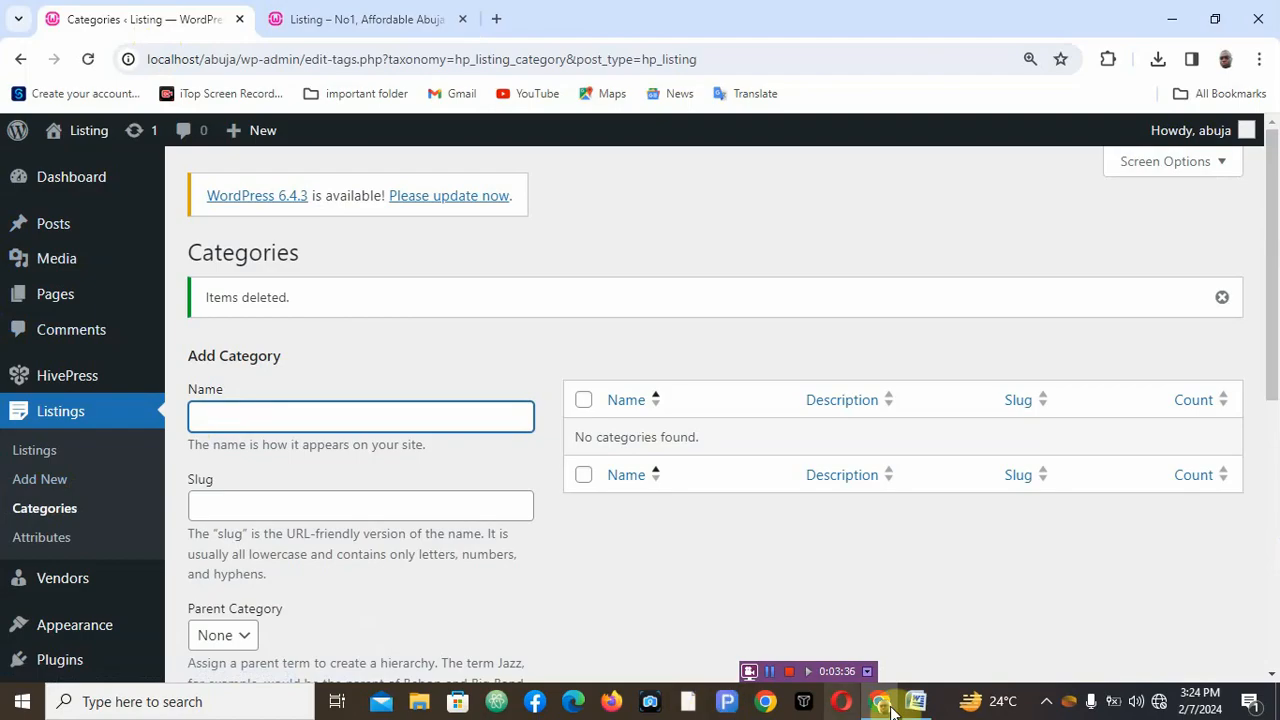
left_click(916, 705)
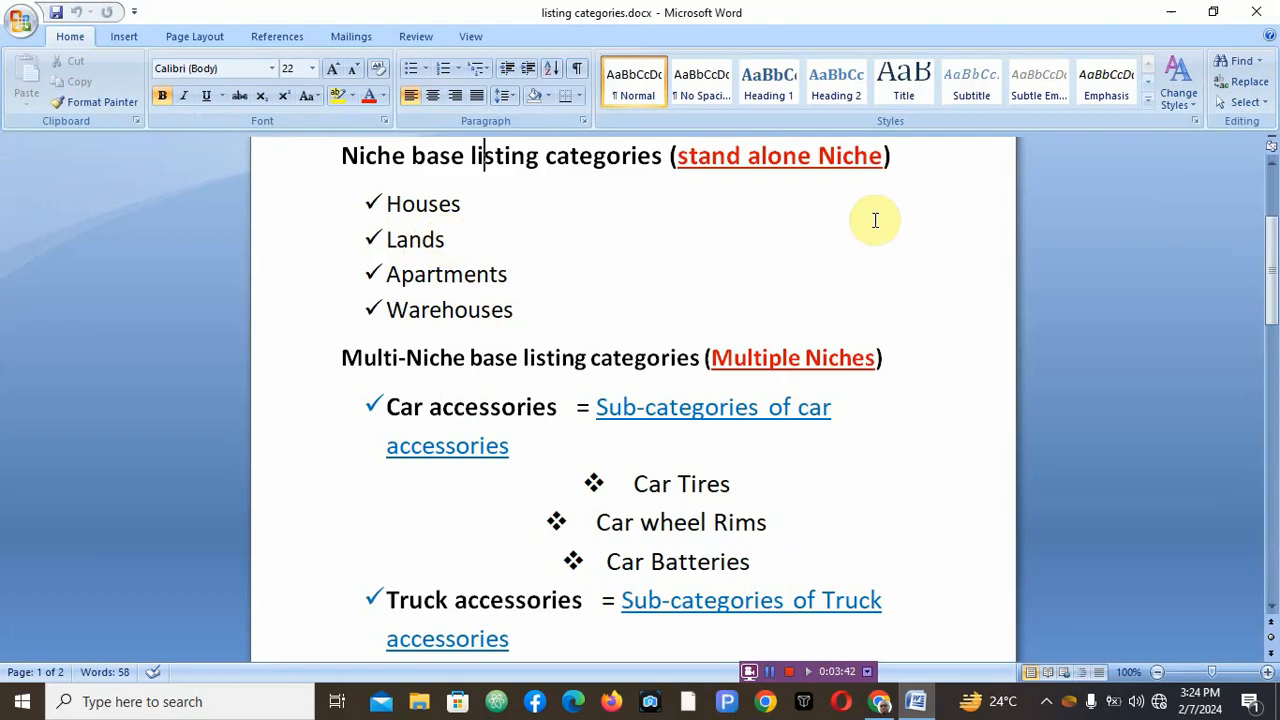
left_click(1175, 17)
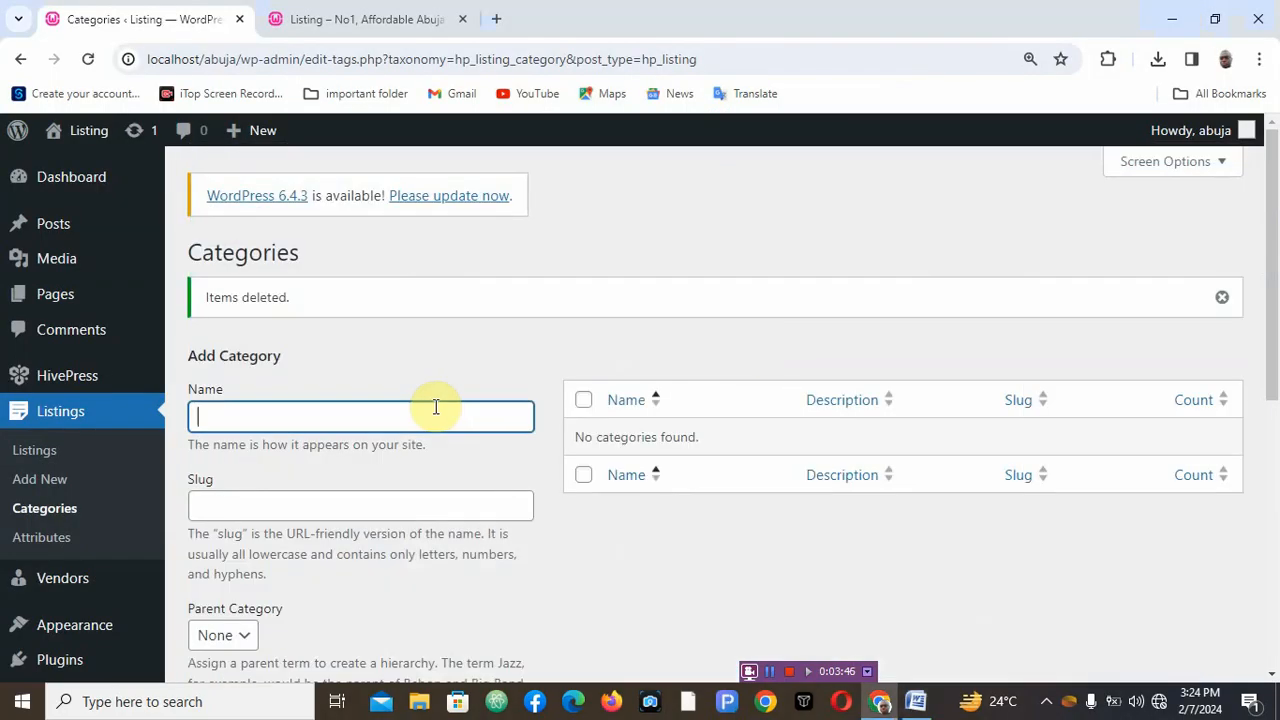
left_click(366, 423)
left_click_drag(1273, 362, 1277, 562)
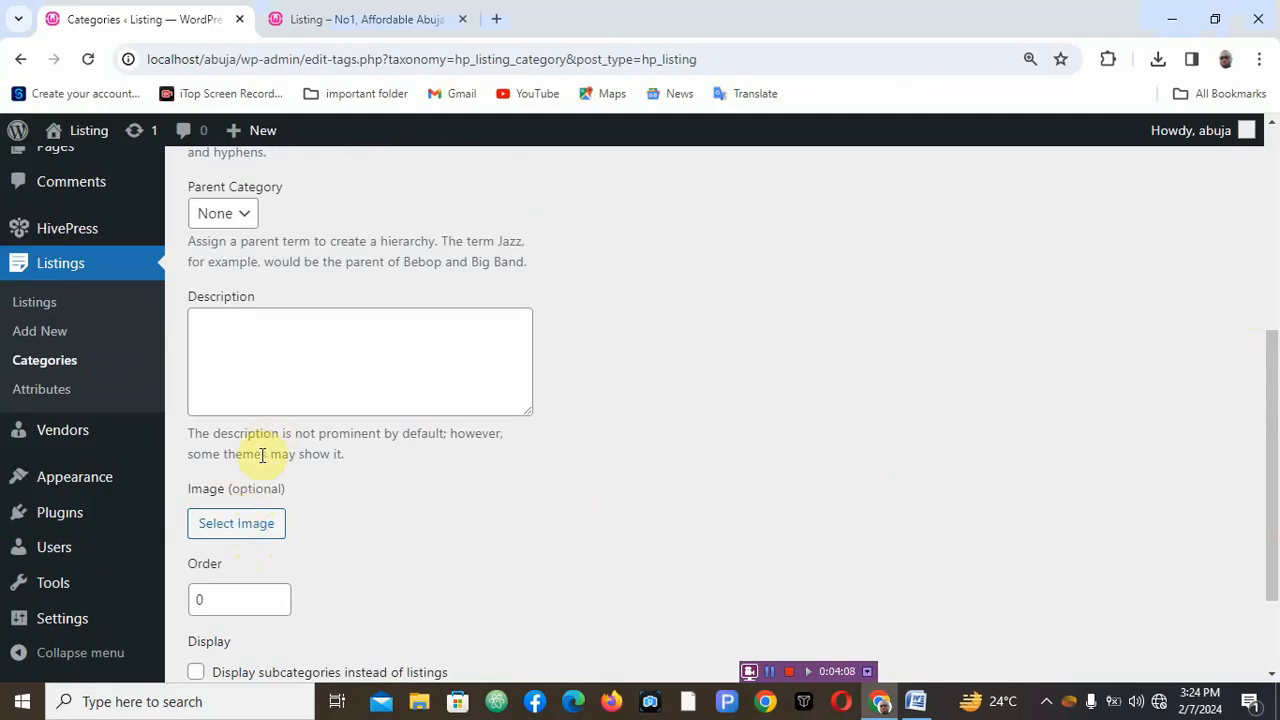
left_click(252, 521)
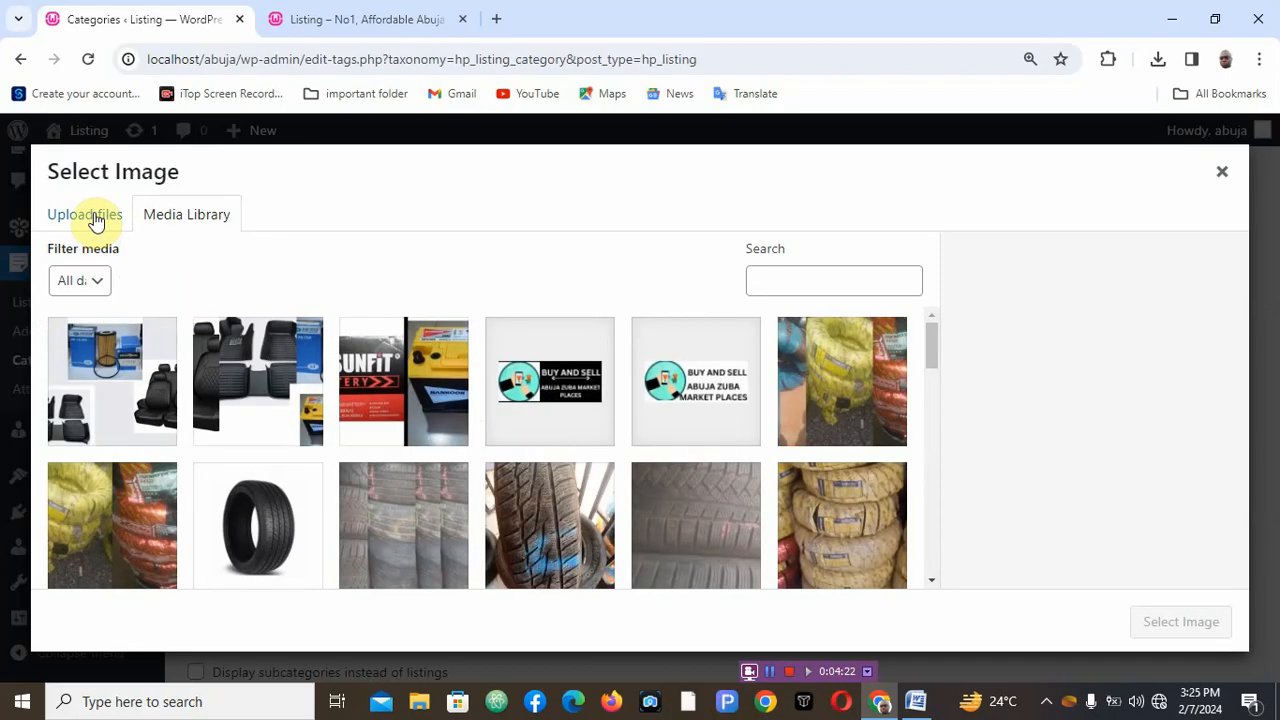
- Upload the image file truck rims and tires.jpg from the Downloads folder into the media library
left_click(95, 218)
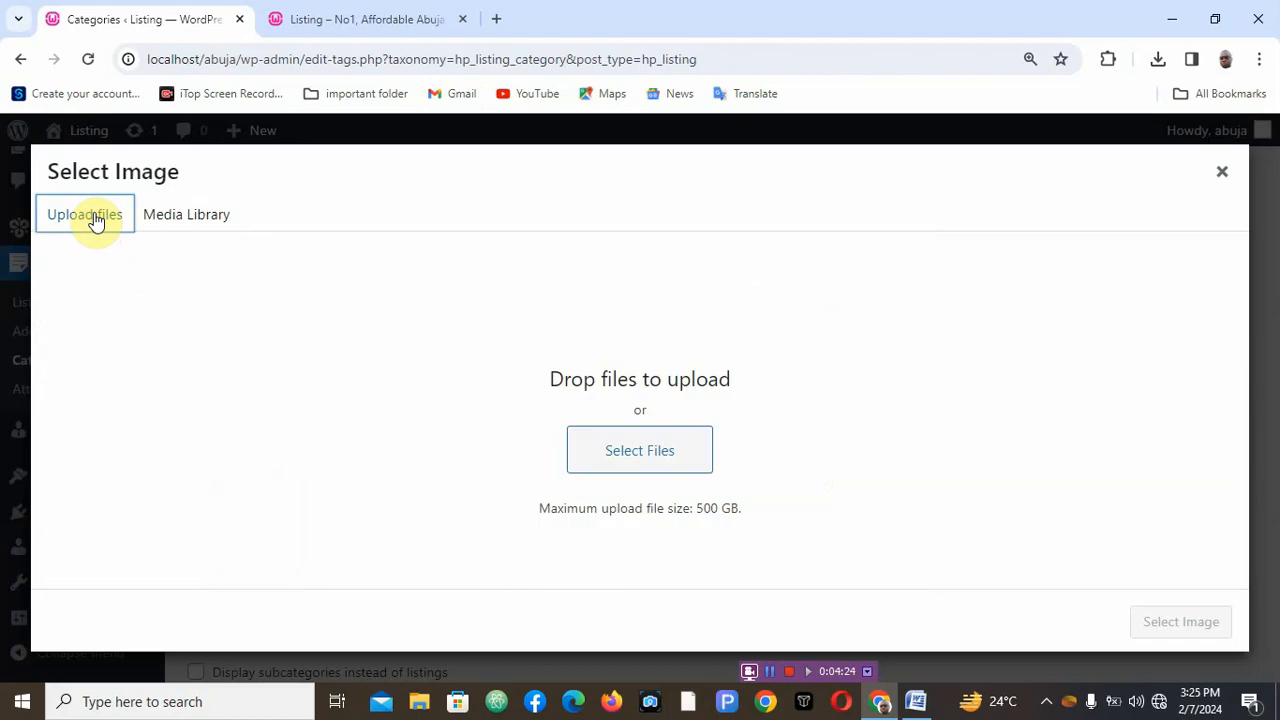
left_click(640, 452)
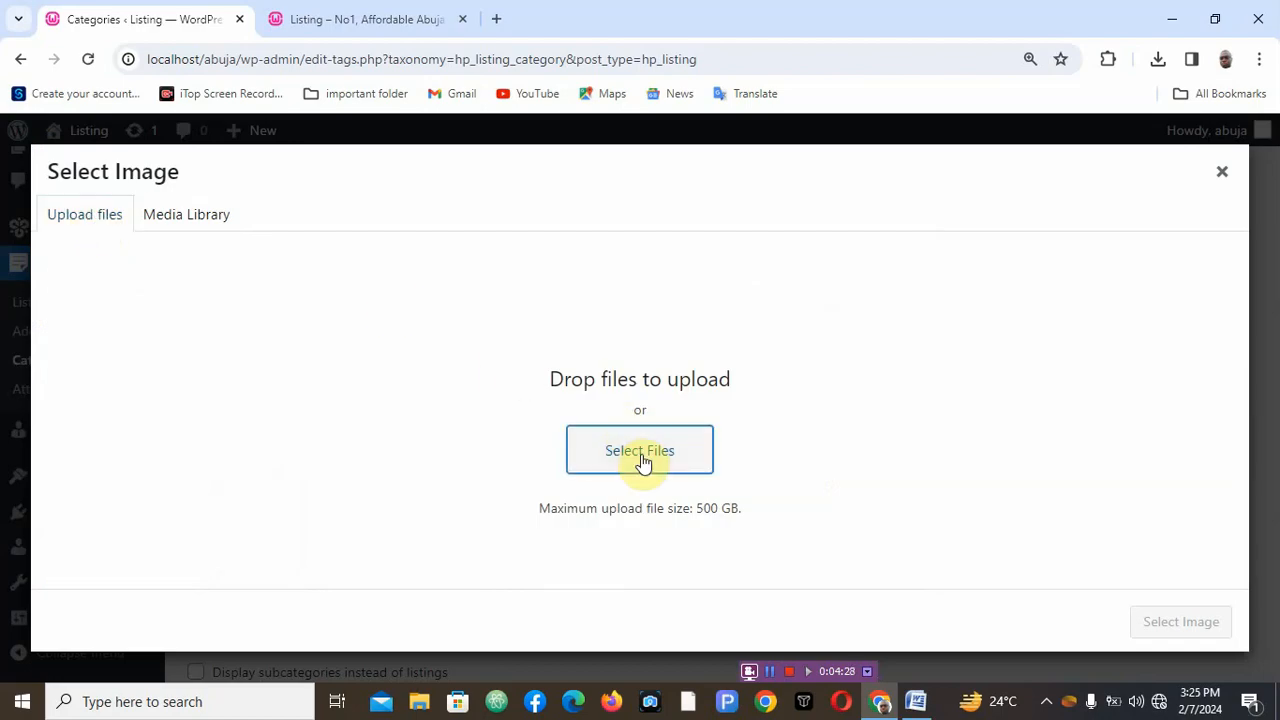
left_click(643, 460)
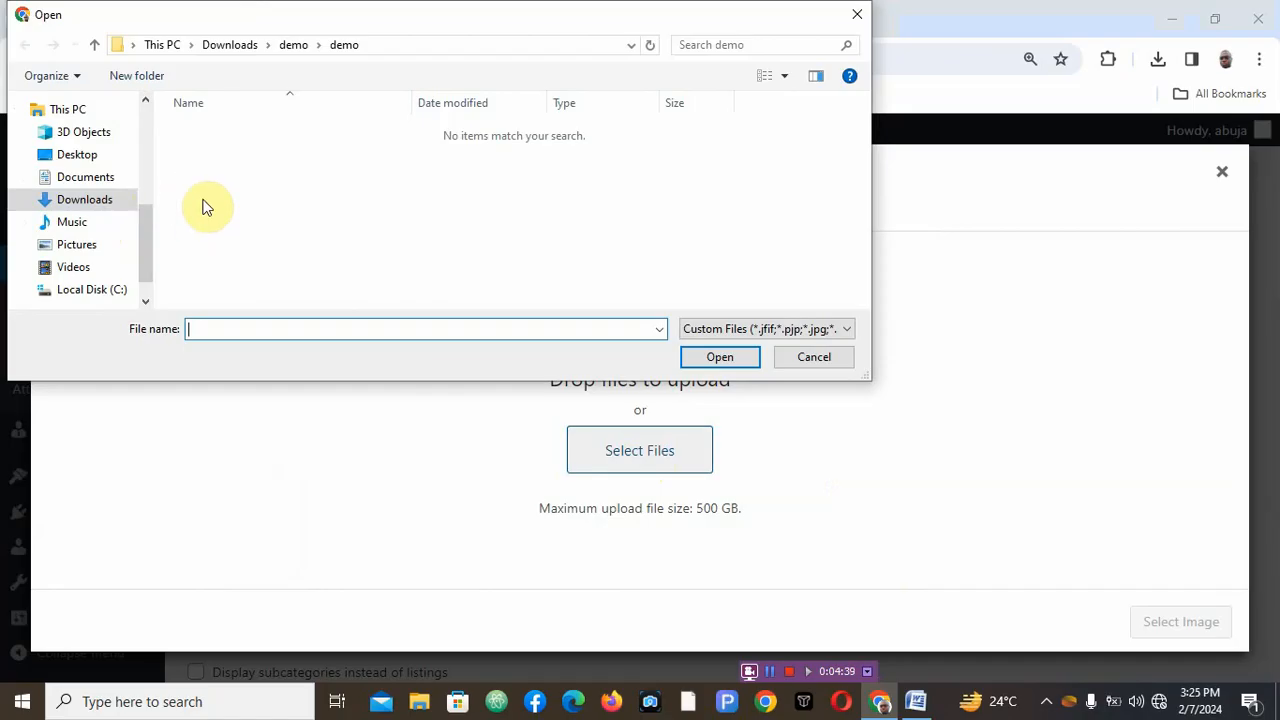
left_click(106, 200)
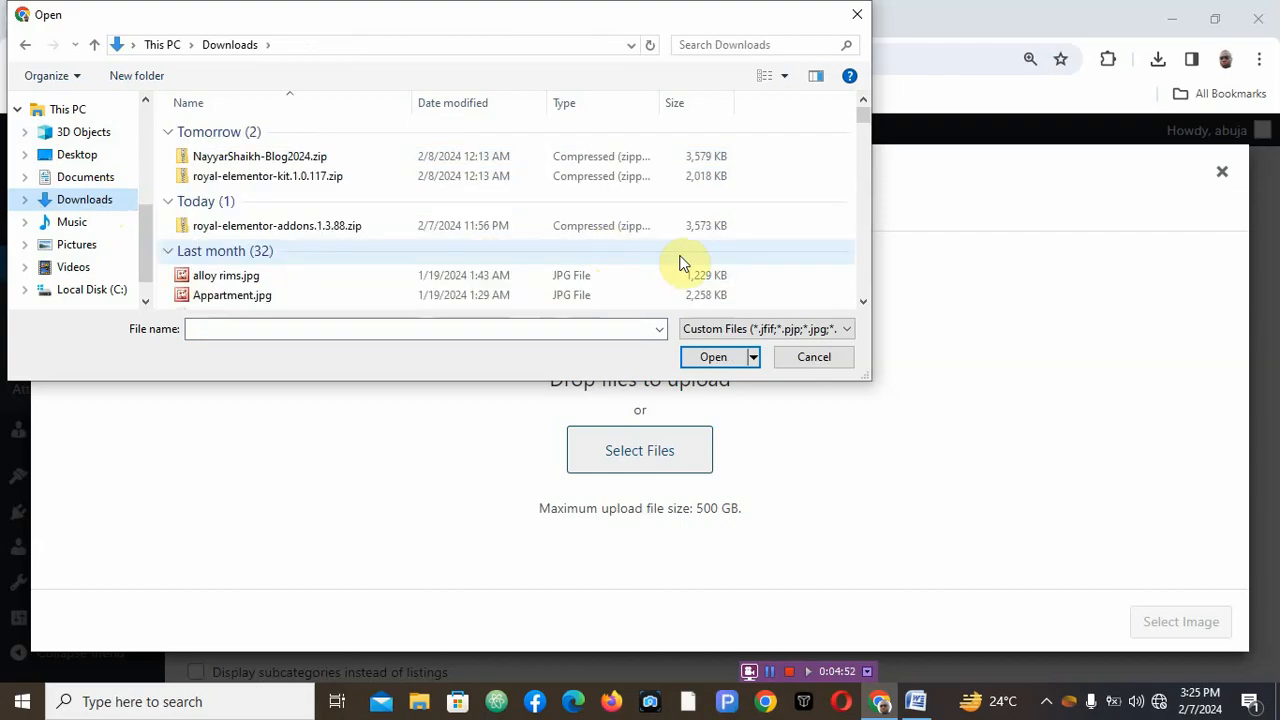
left_click_drag(862, 114, 860, 176)
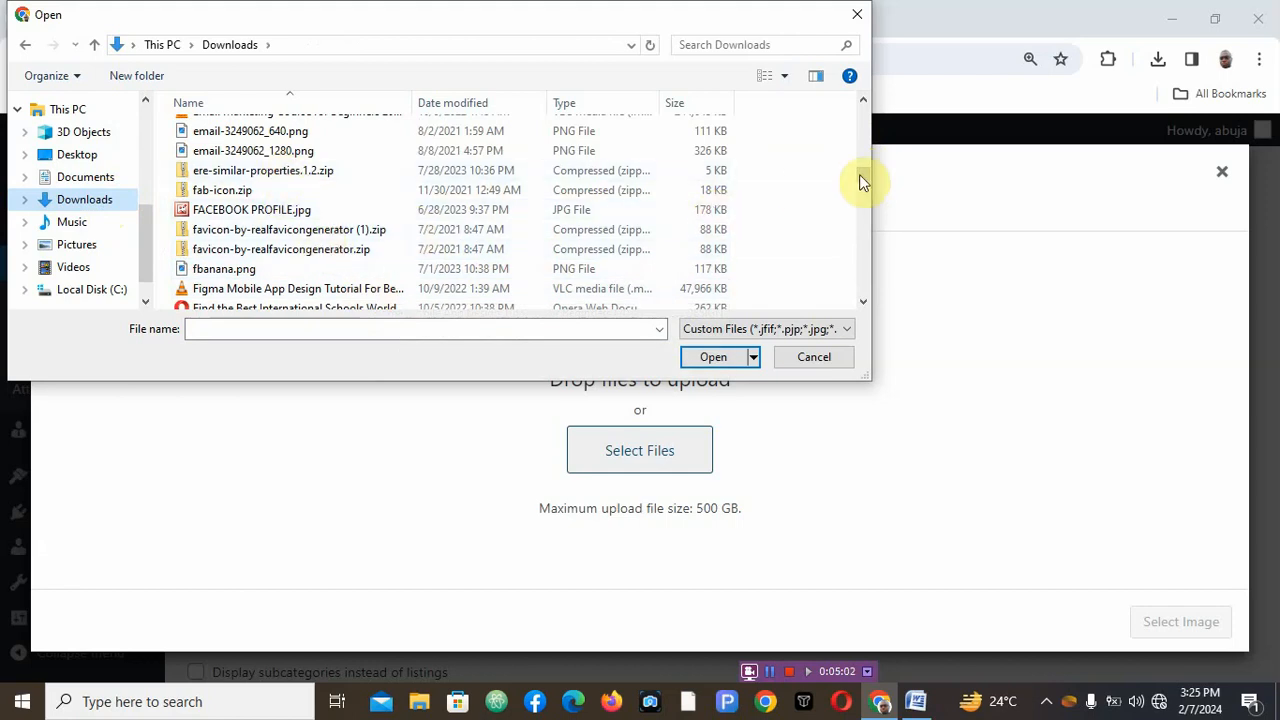
left_click_drag(863, 174, 864, 124)
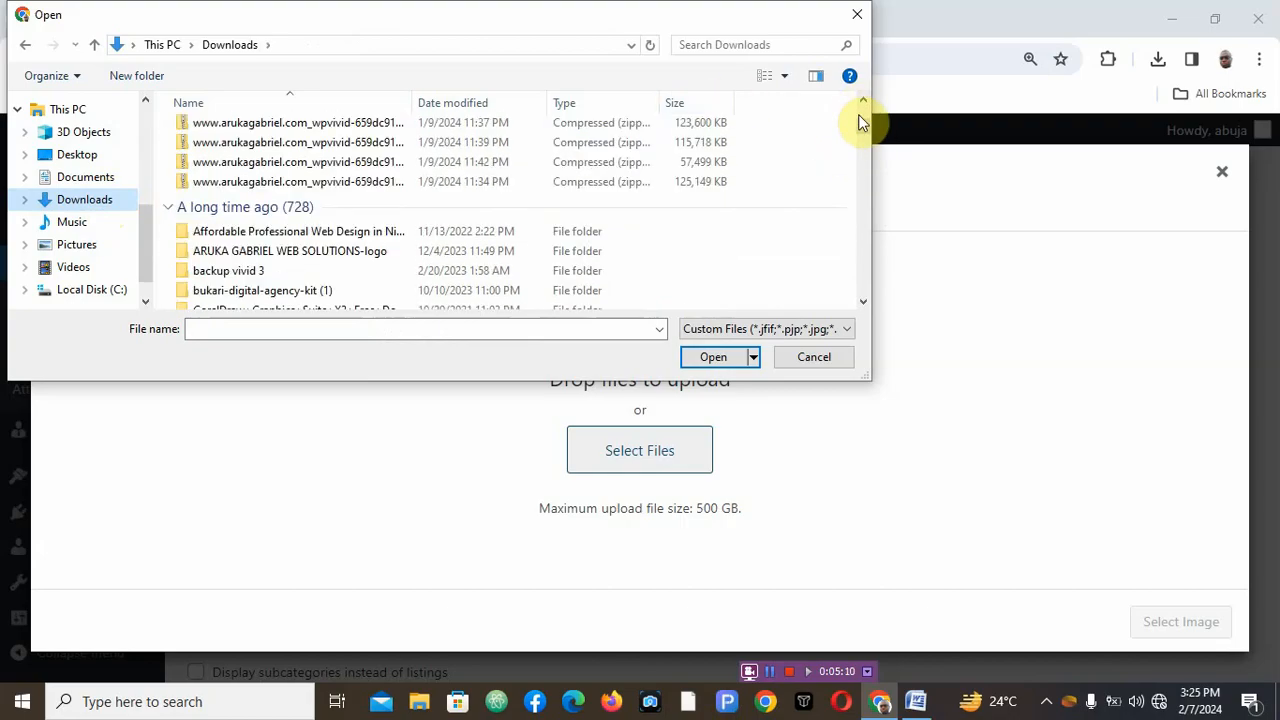
left_click(860, 116)
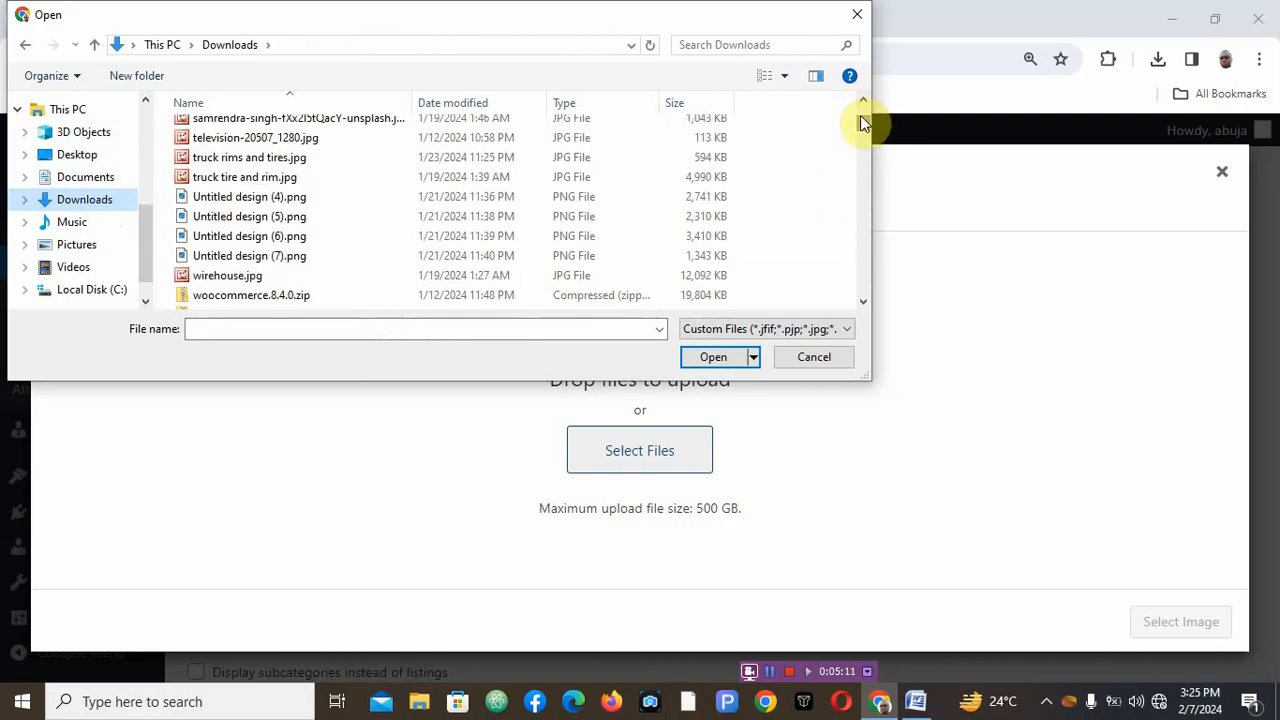
left_click(392, 158)
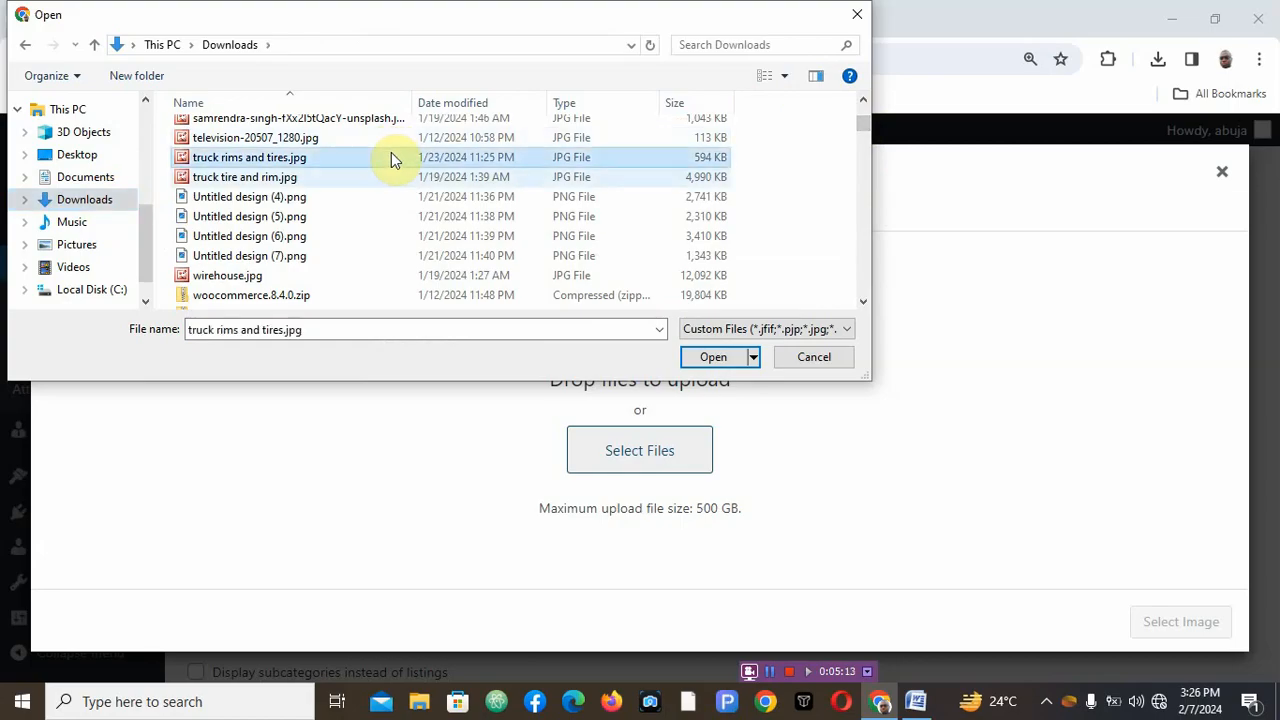
left_click(718, 356)
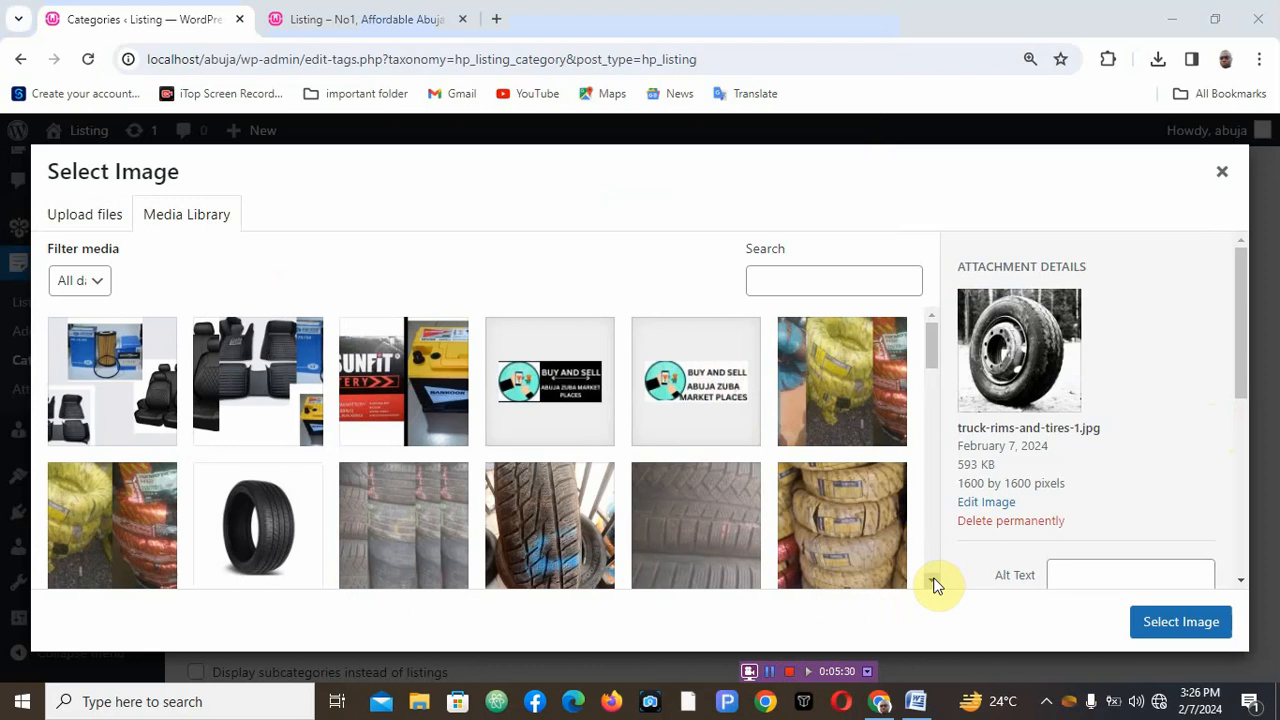
- Choose the houses.jpg picture from the media library as the category image
scroll(935, 585, "down", 3)
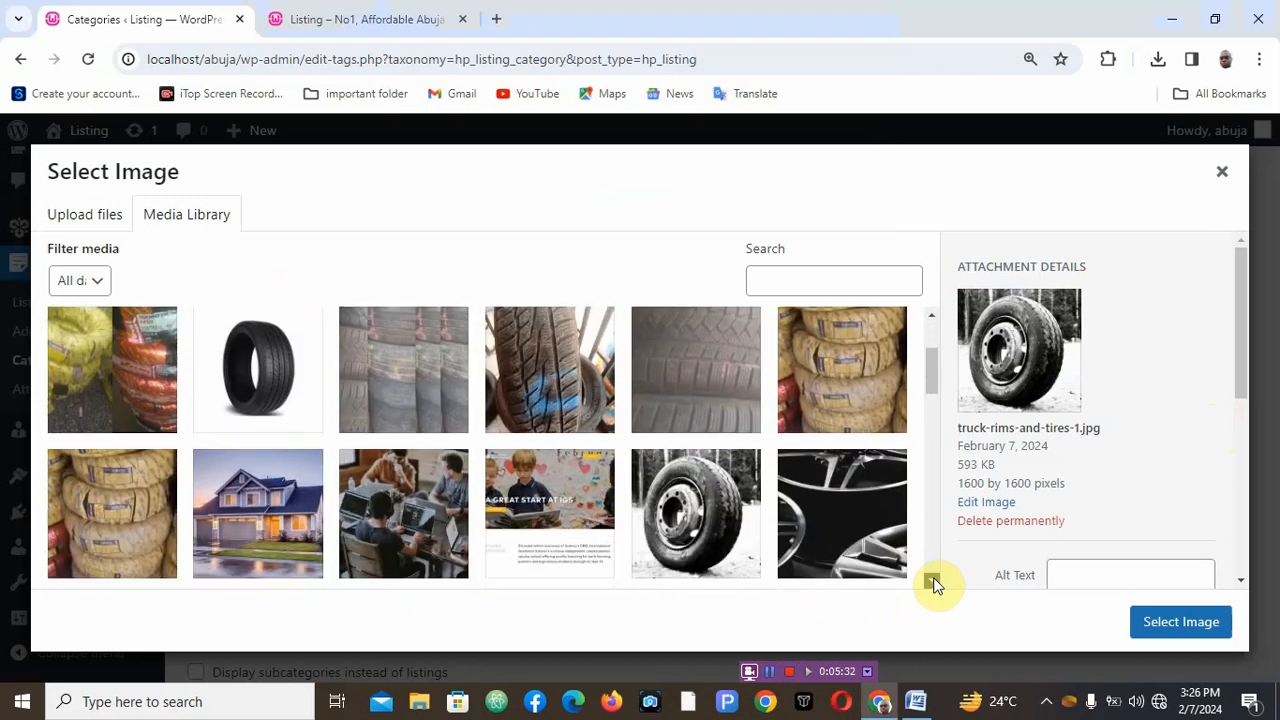
scroll(935, 585, "down", 3)
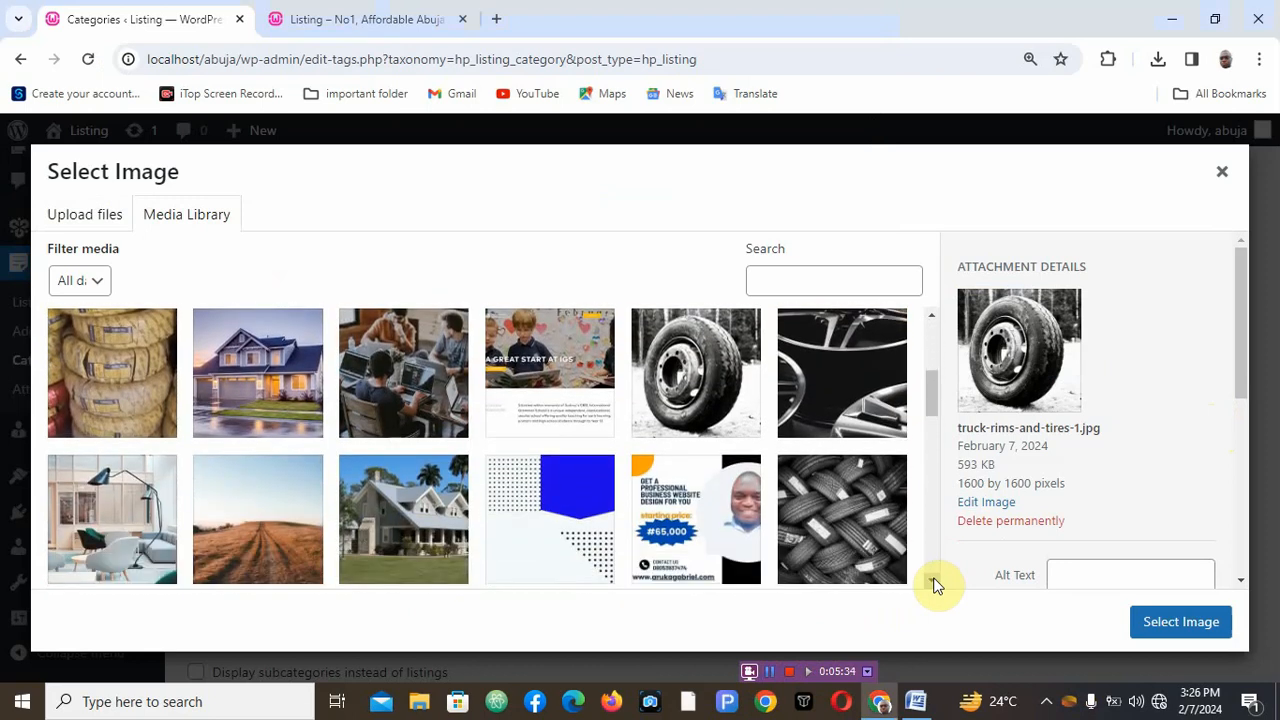
scroll(935, 585, "down", 4)
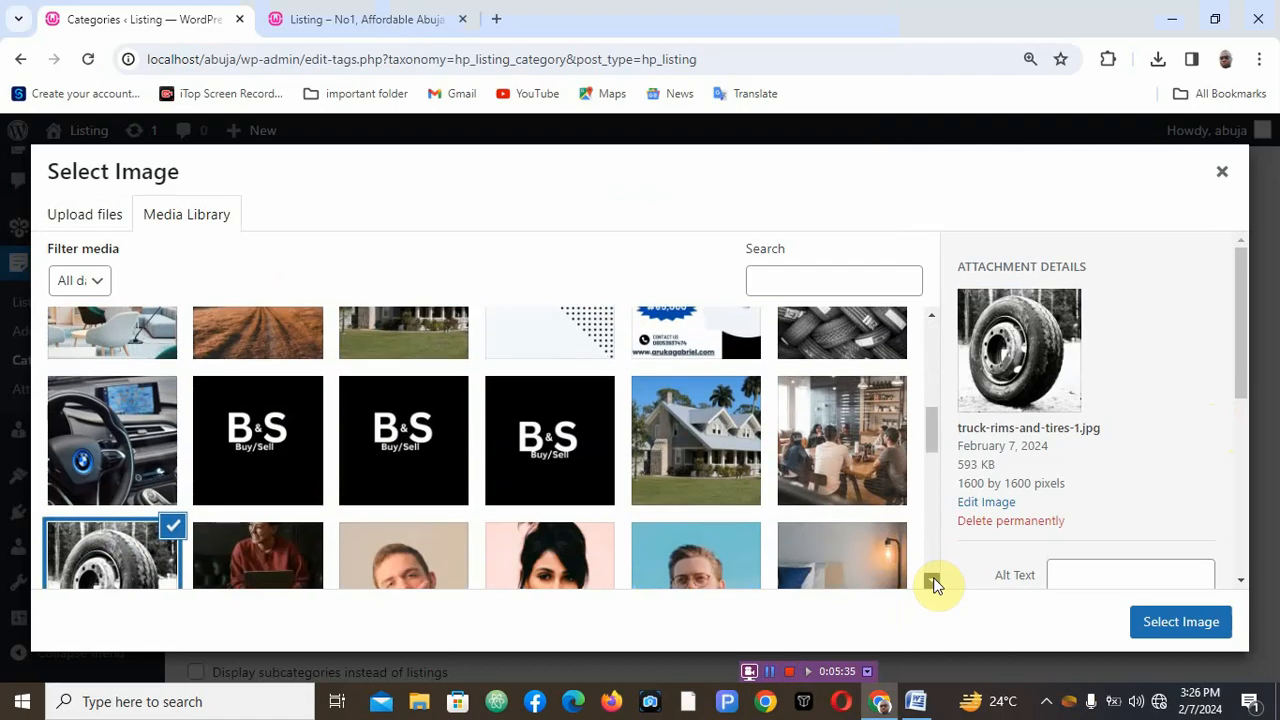
left_click(721, 404)
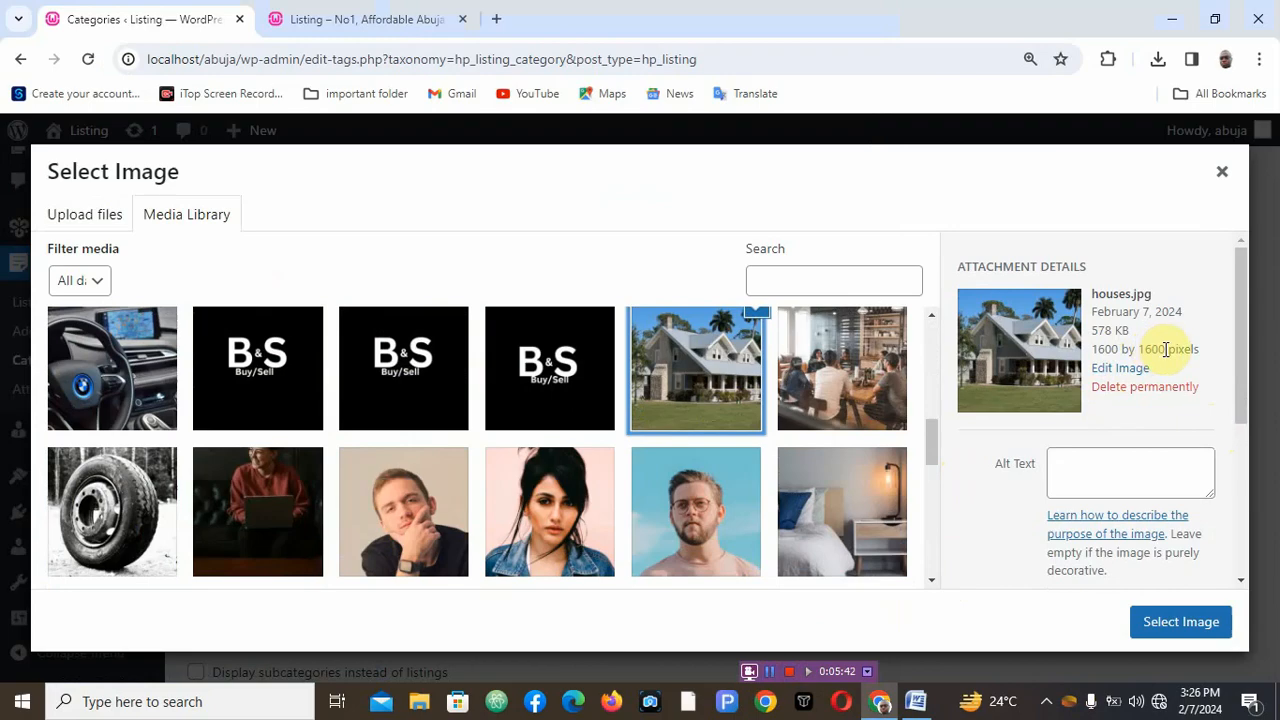
left_click(1176, 630)
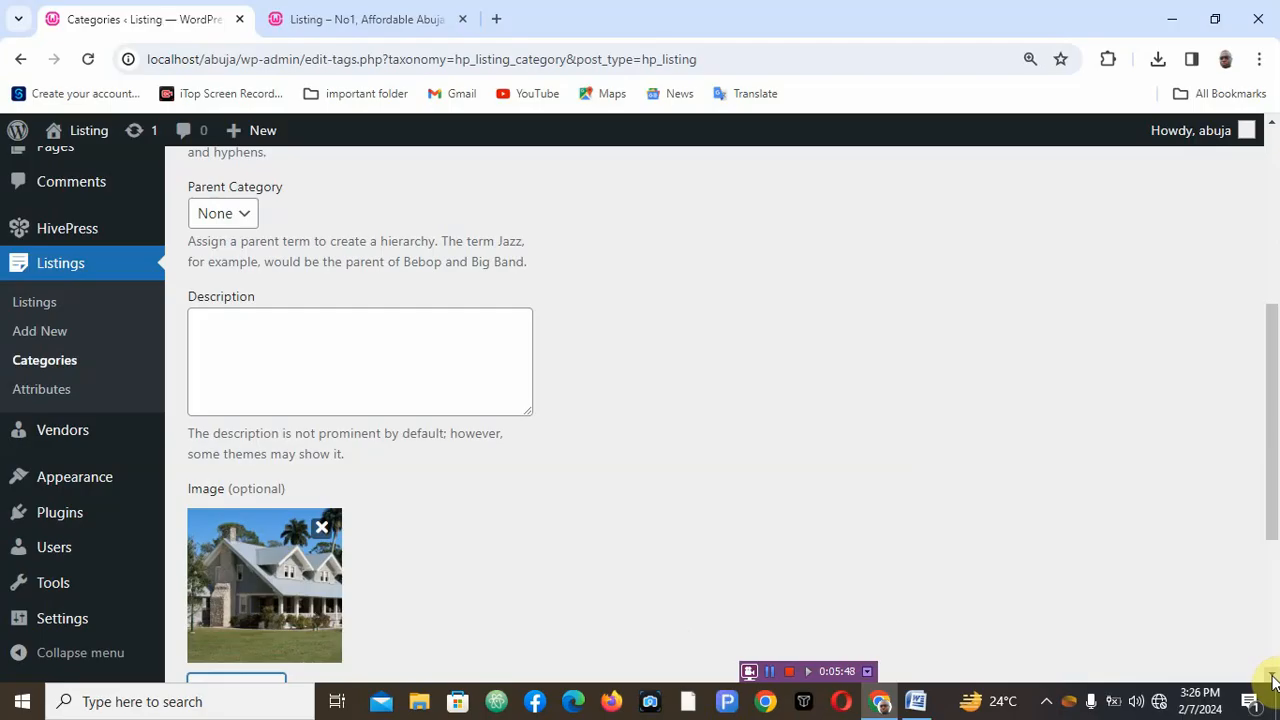
- Set the category's order to 1 and add the Houses category
scroll(1273, 681, "down", 1)
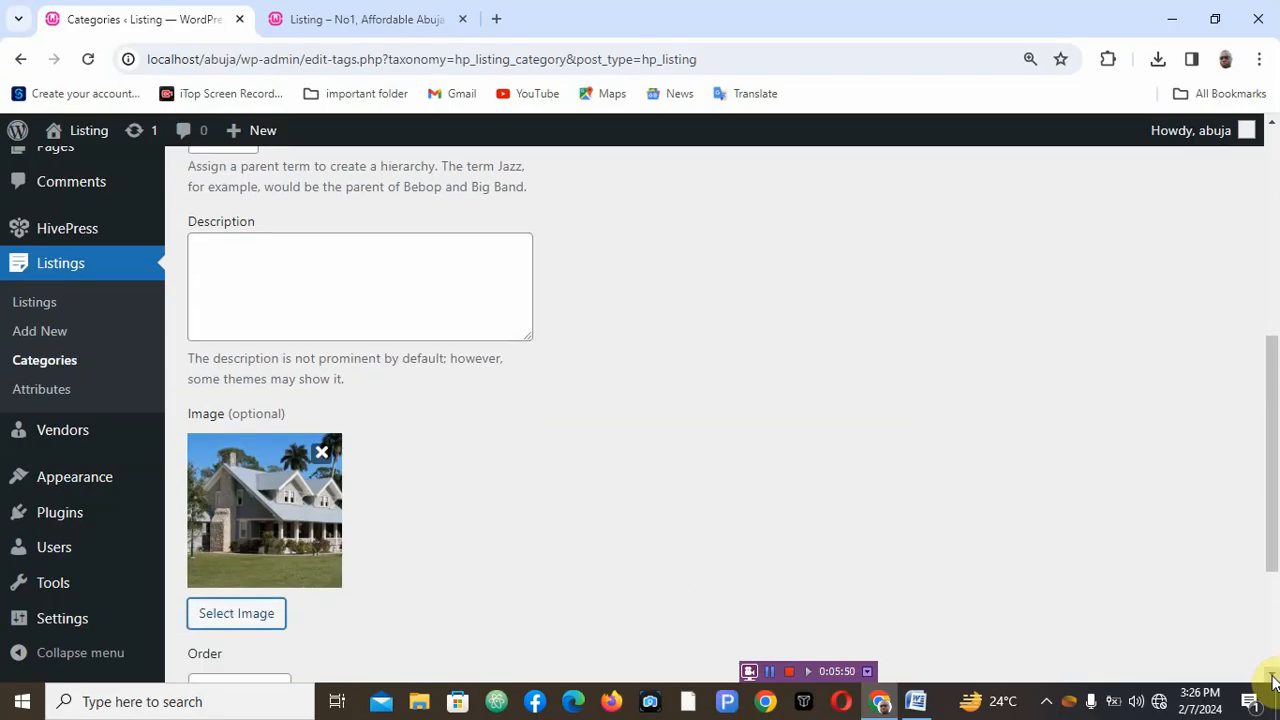
scroll(1273, 681, "down", 1)
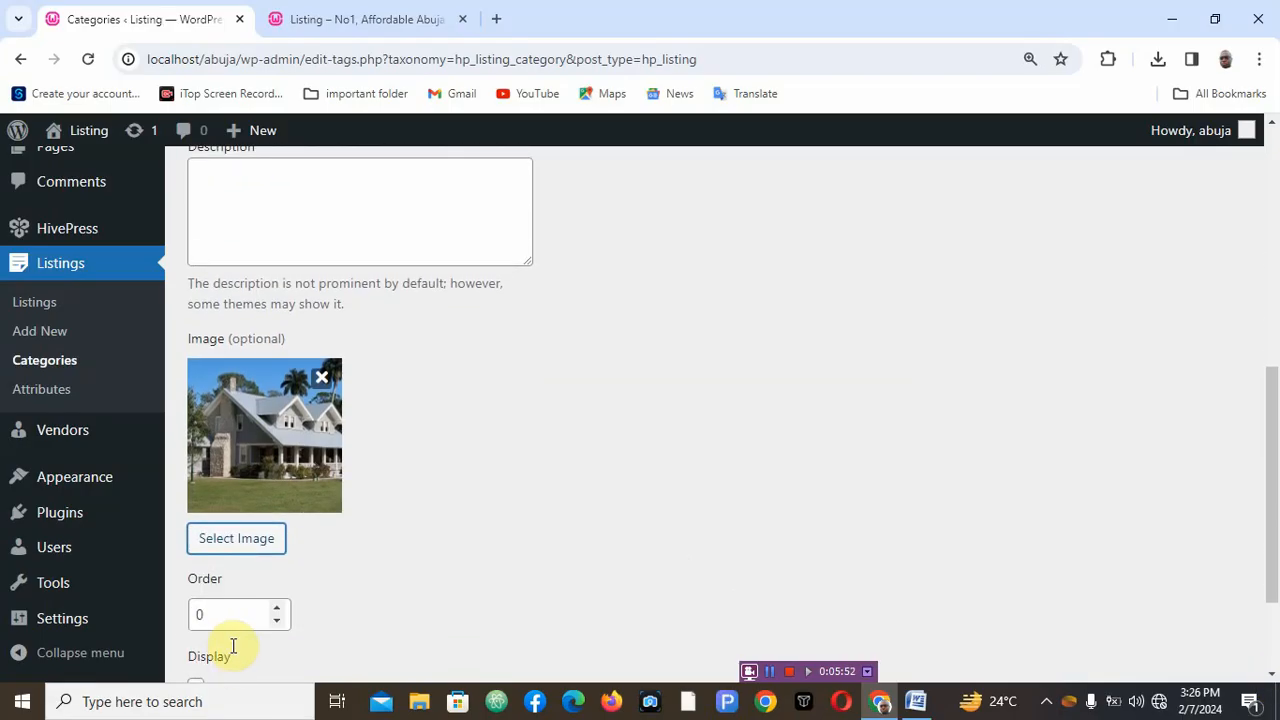
left_click(208, 614)
key("BackSpace")
type("1")
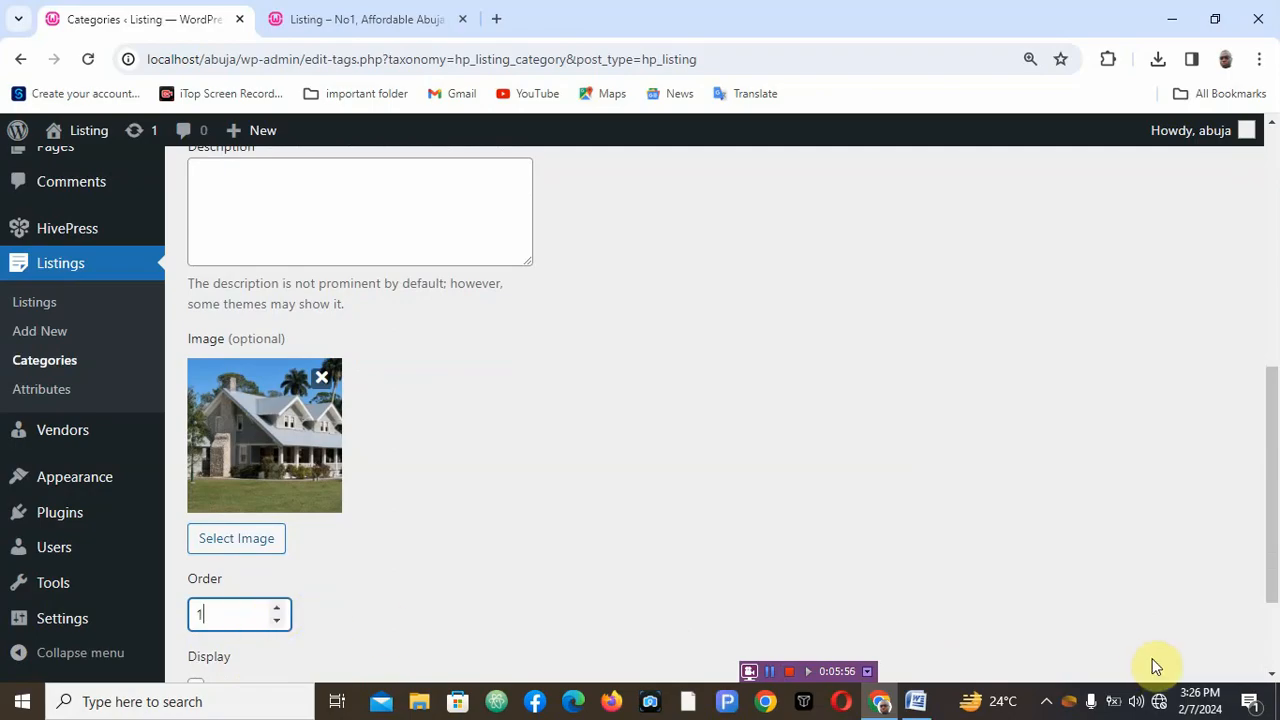
left_click(1271, 673)
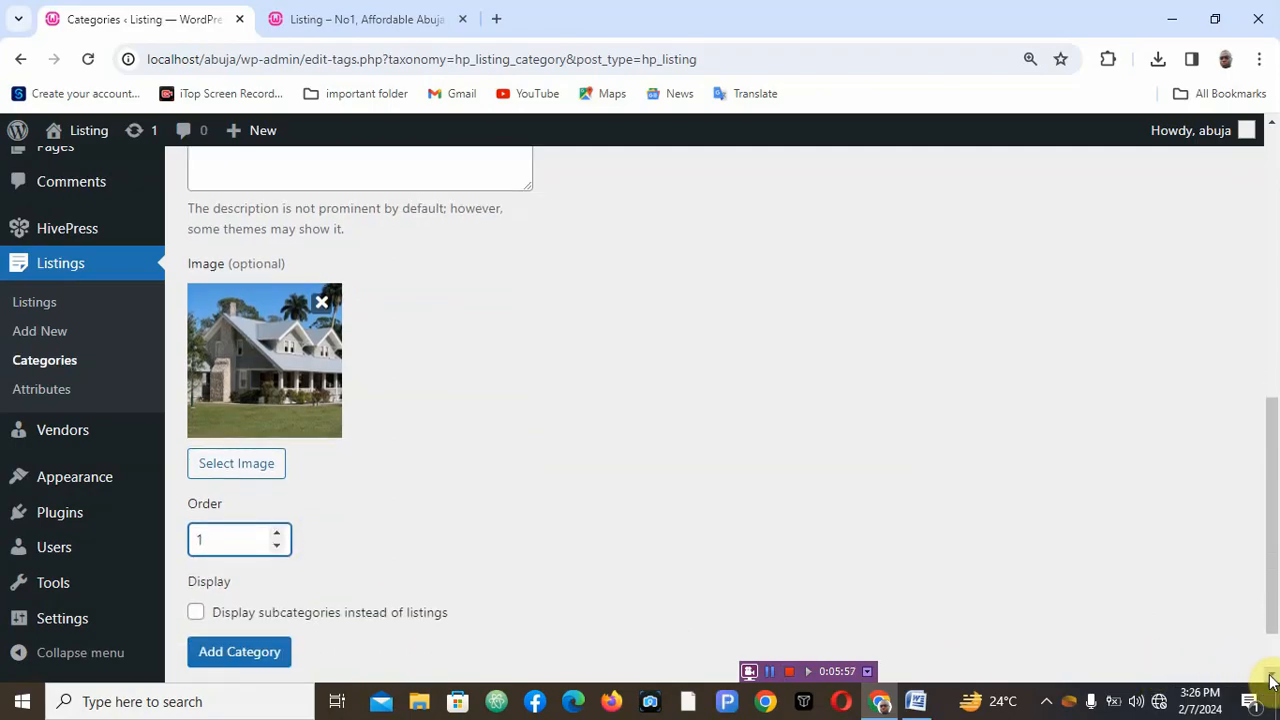
left_click(1271, 680)
left_click(258, 577)
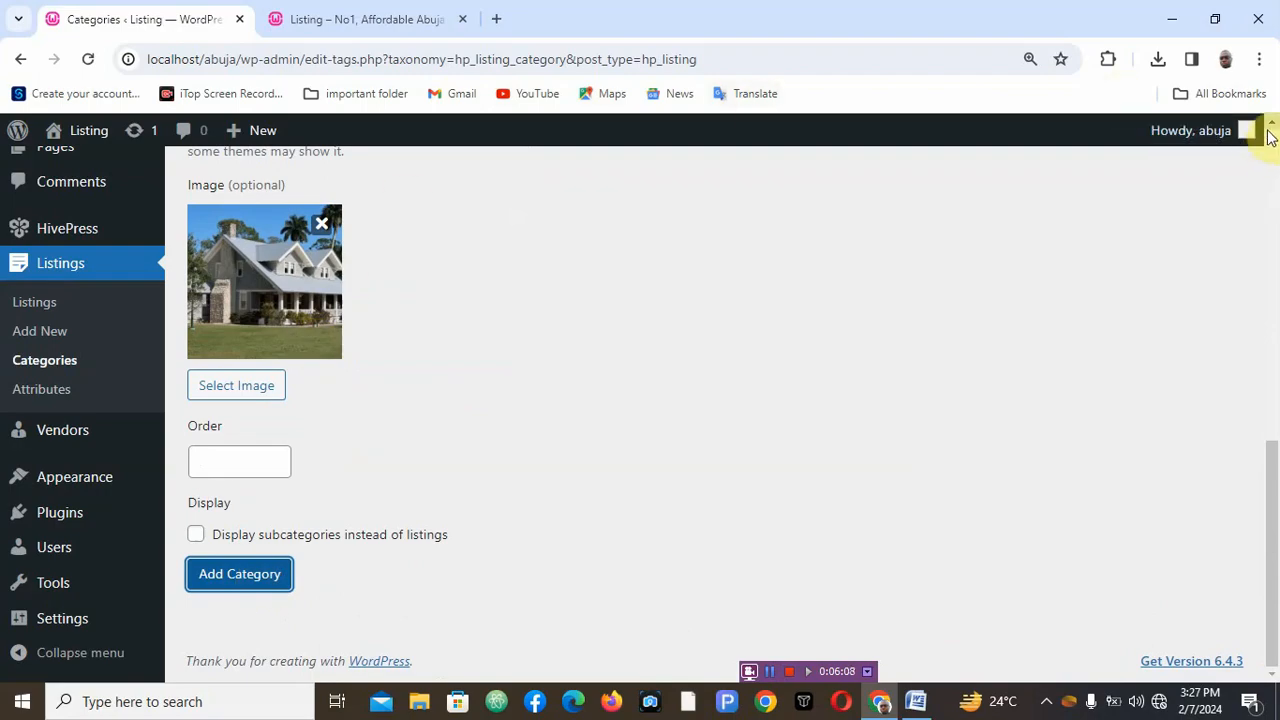
- Review the categories list and glance at the category outline document before minimizing it
scroll(1266, 140, "up", 6)
scroll(1273, 122, "up", 2)
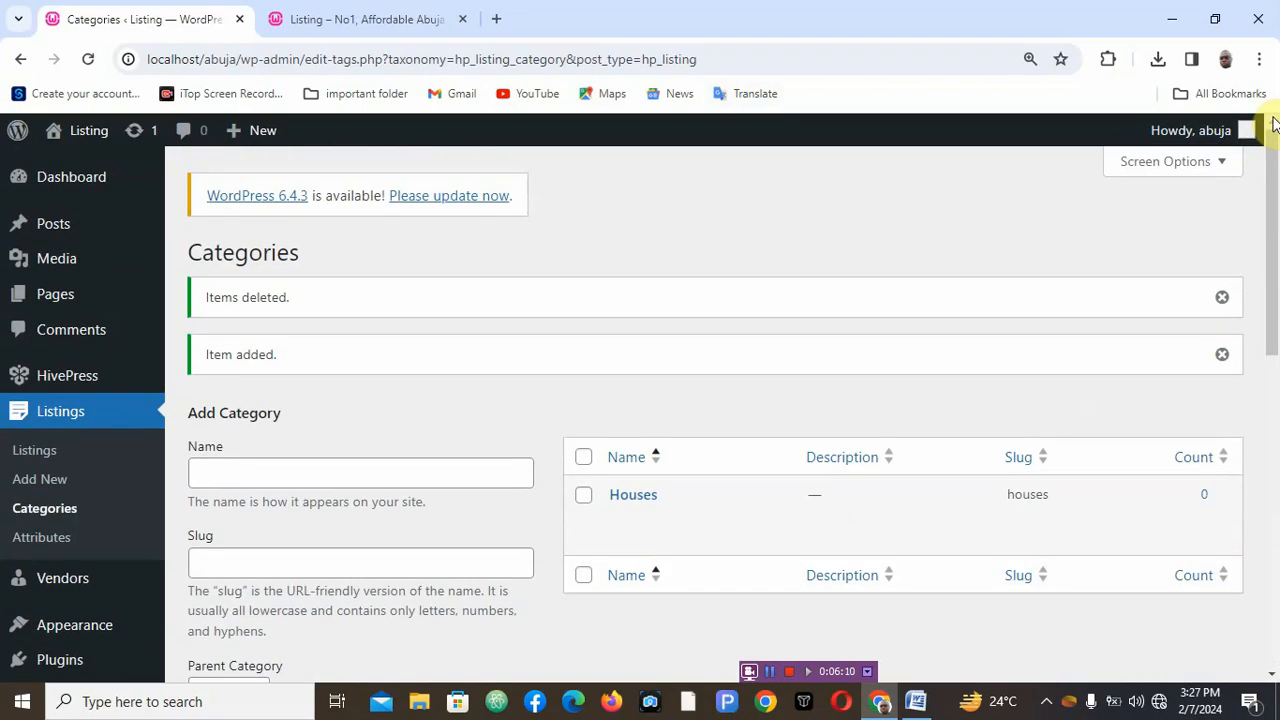
mouse_move(791, 471)
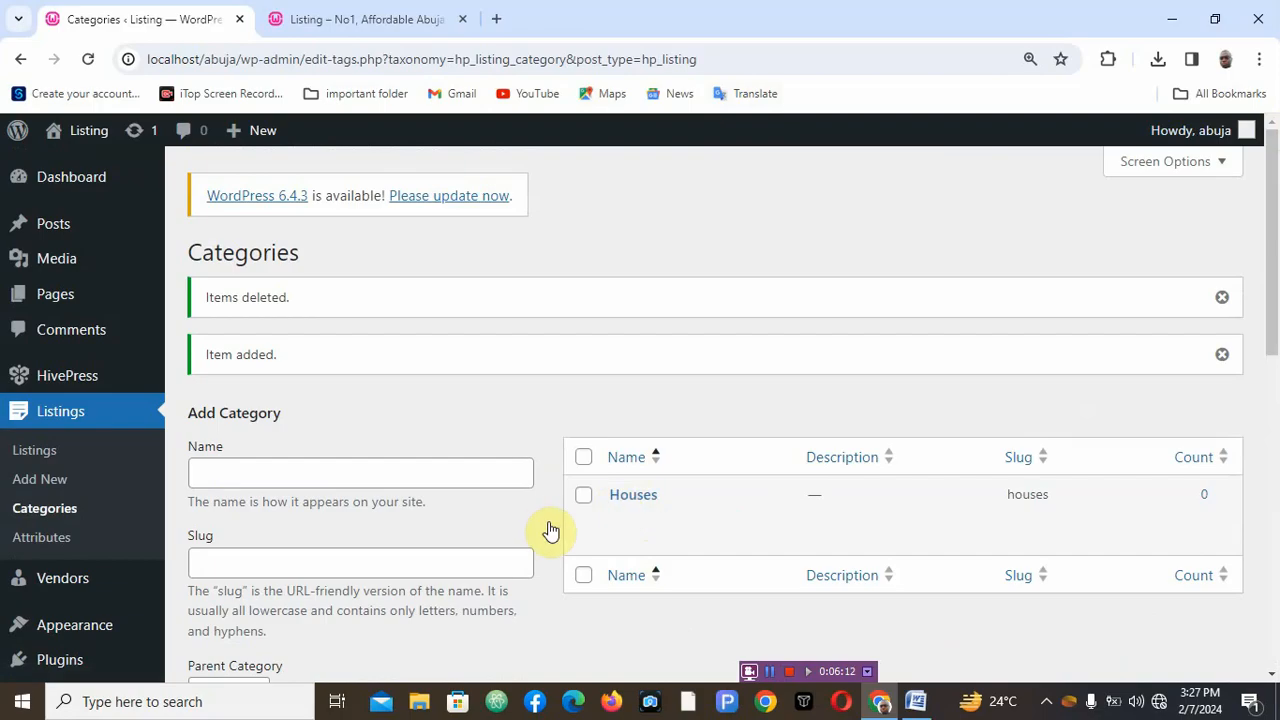
left_click(918, 703)
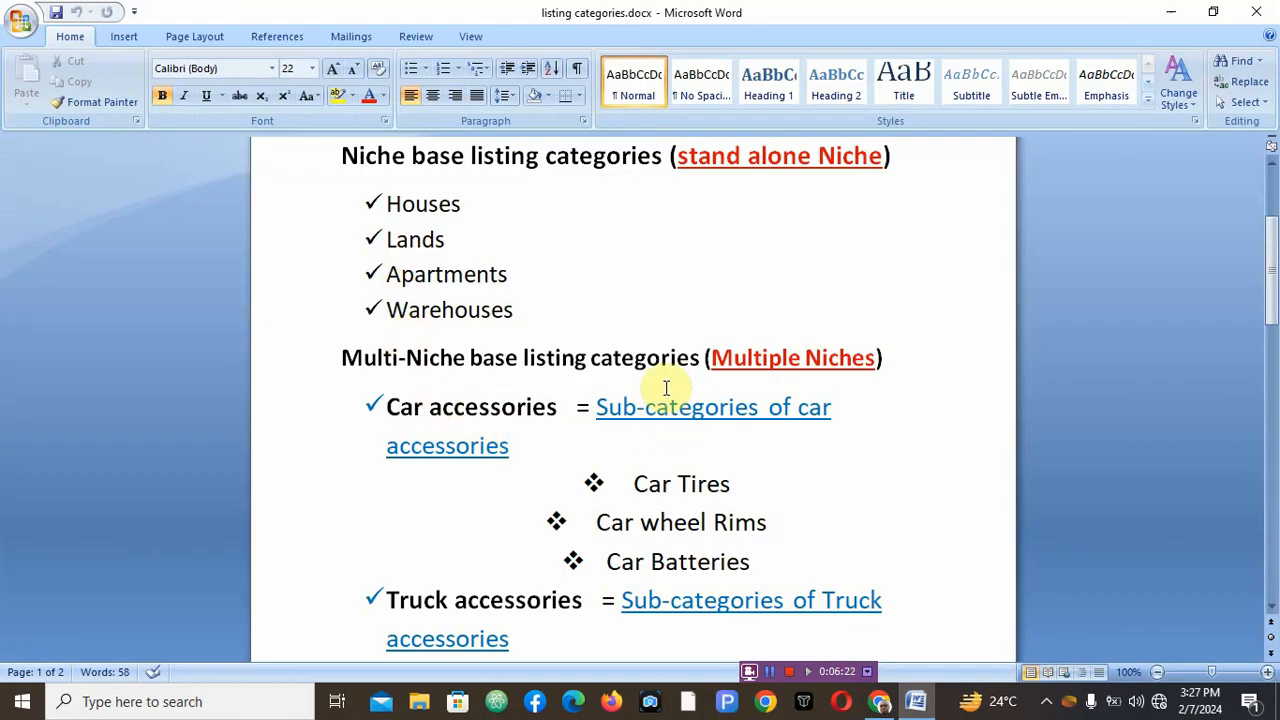
left_click(1172, 12)
- Reload the site homepage, check the Top Categories section for the new category, and return to the admin tab
left_click(370, 20)
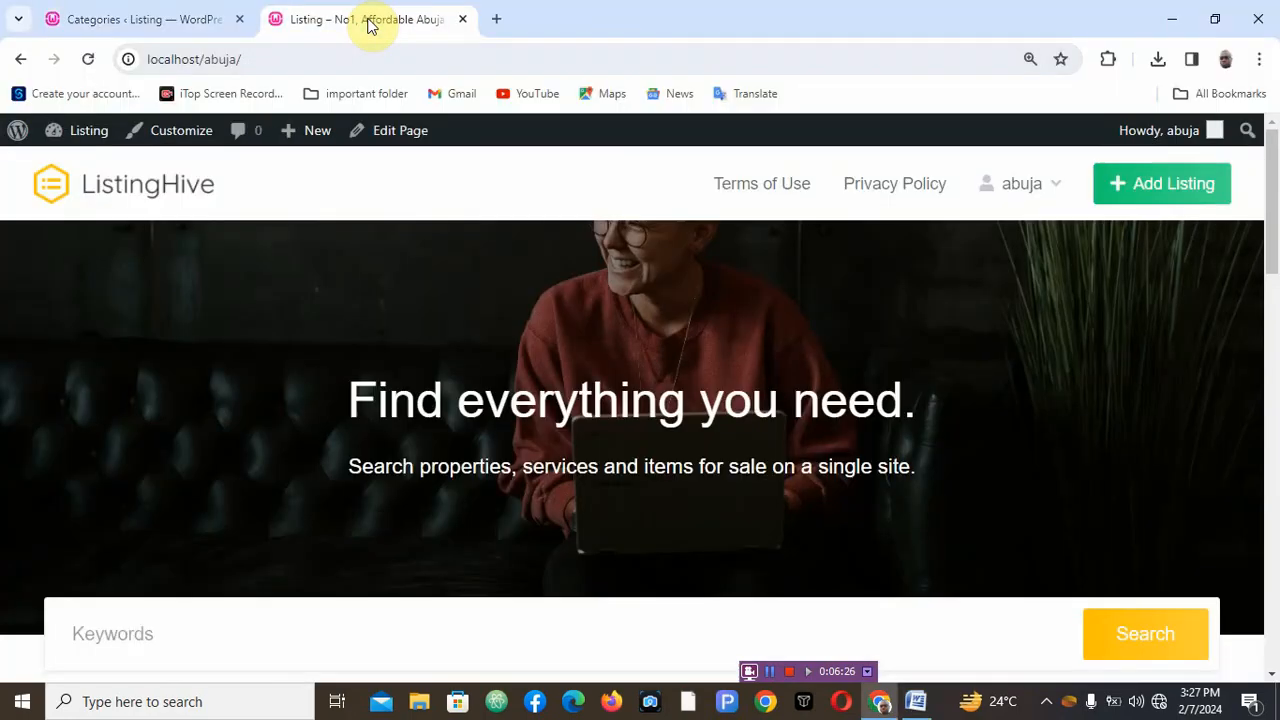
left_click(89, 61)
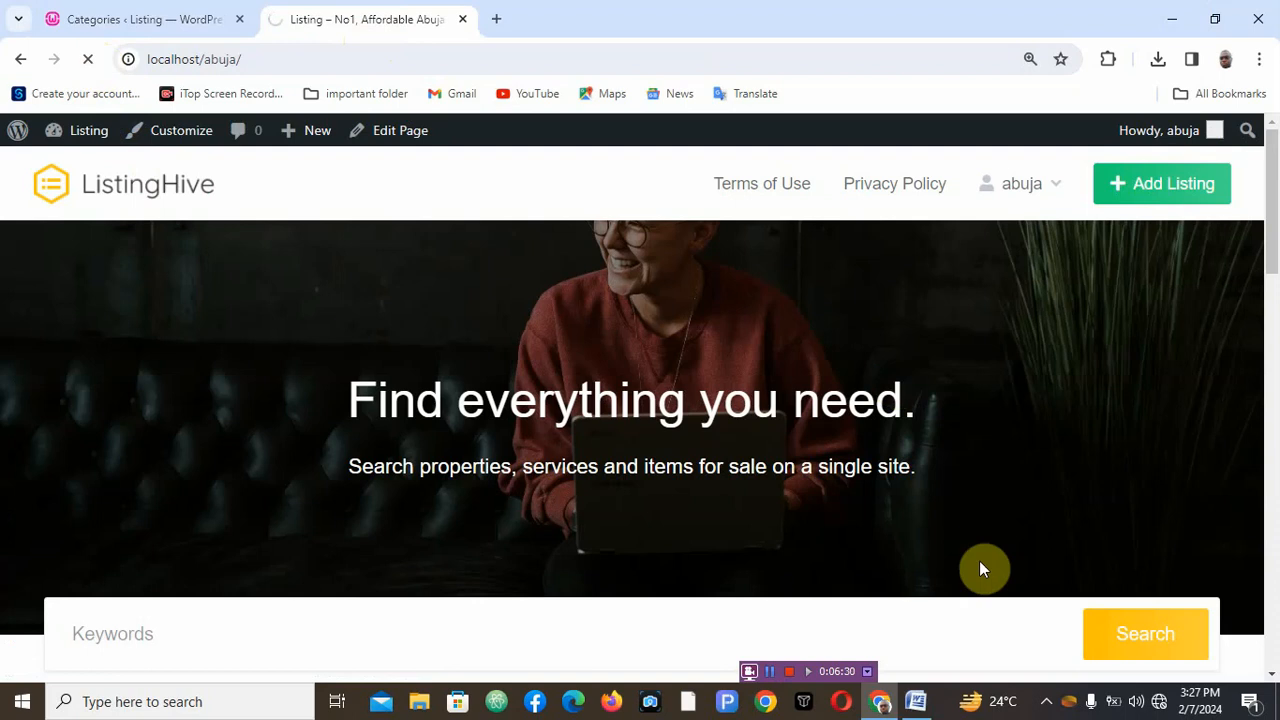
left_click(1272, 678)
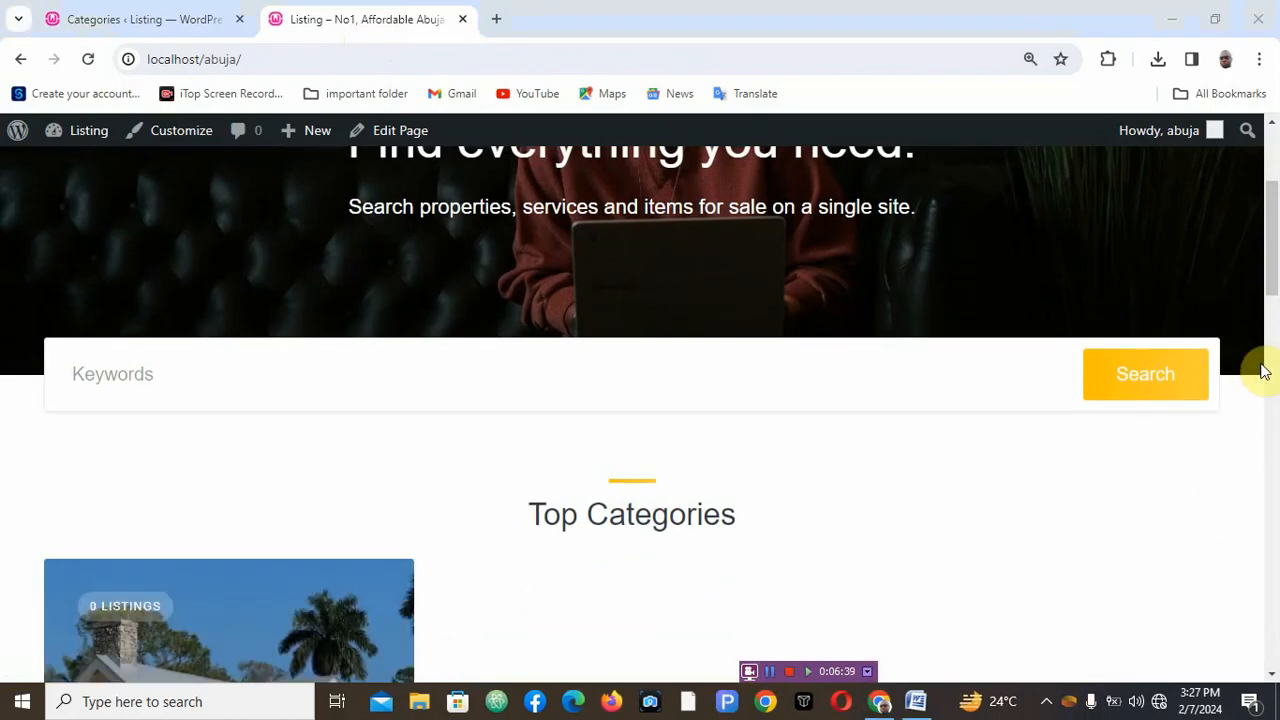
left_click_drag(1272, 280, 1272, 370)
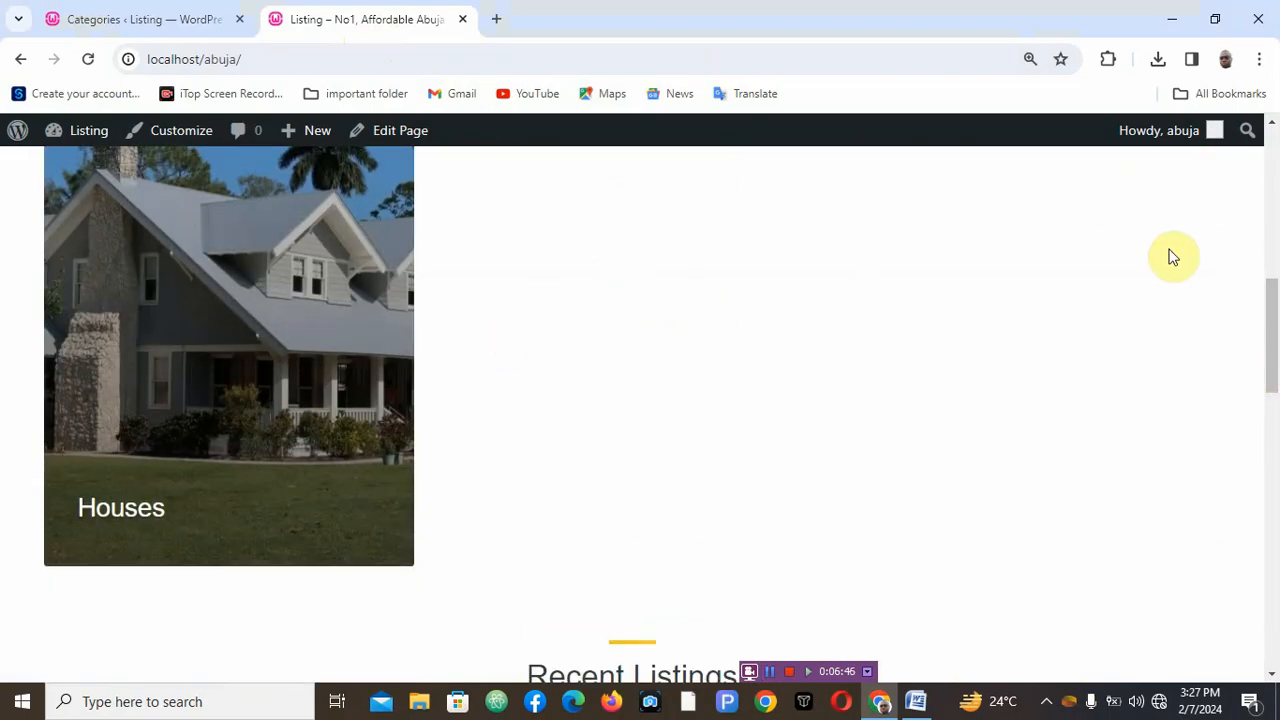
left_click(1273, 124)
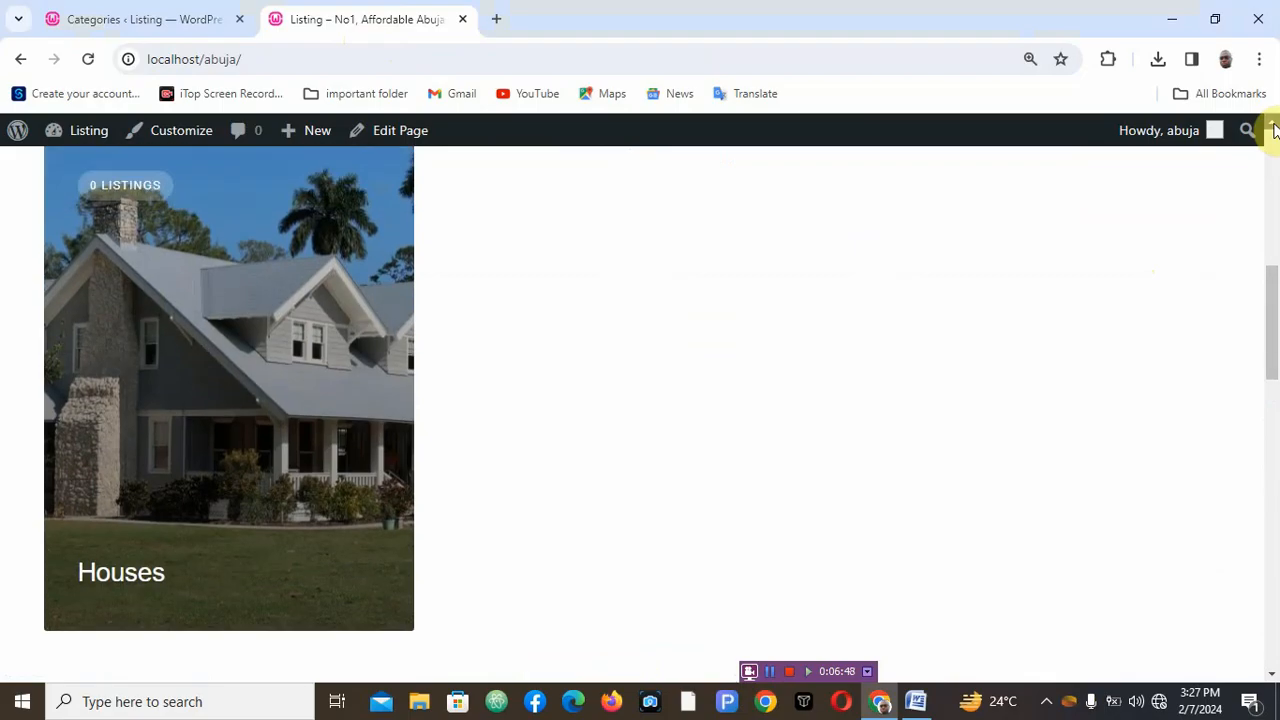
left_click(1273, 124)
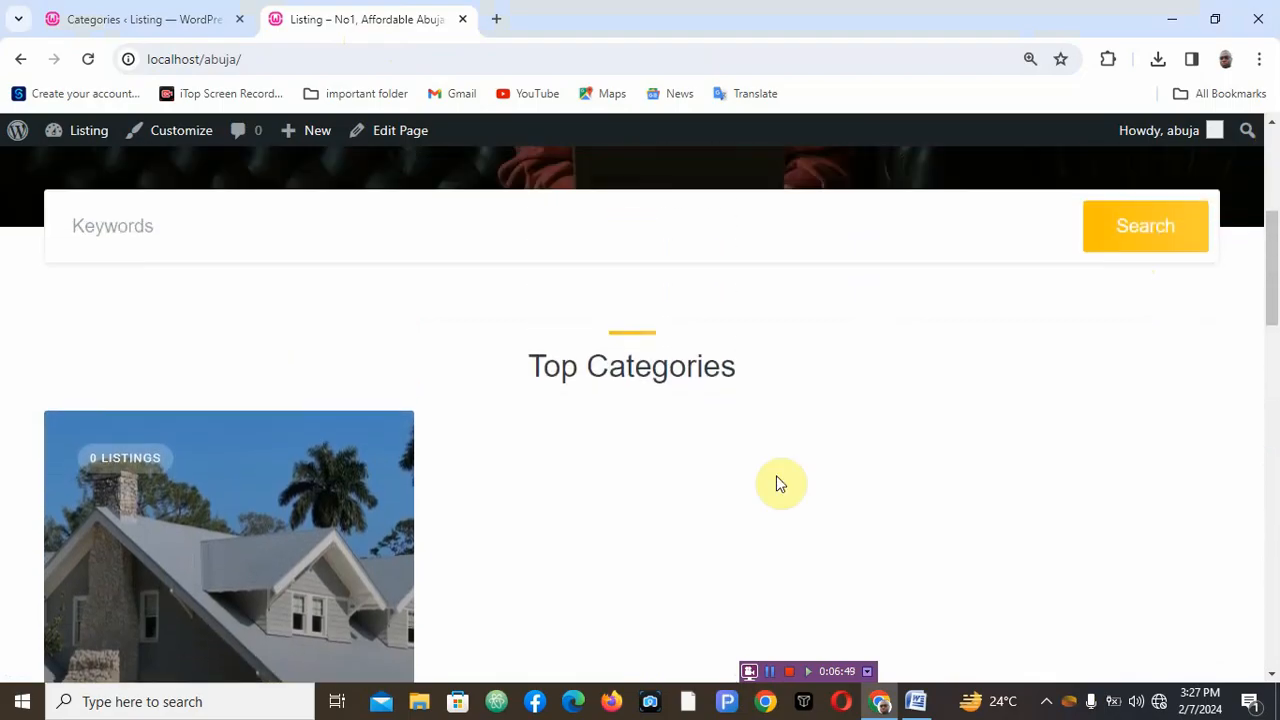
left_click(140, 22)
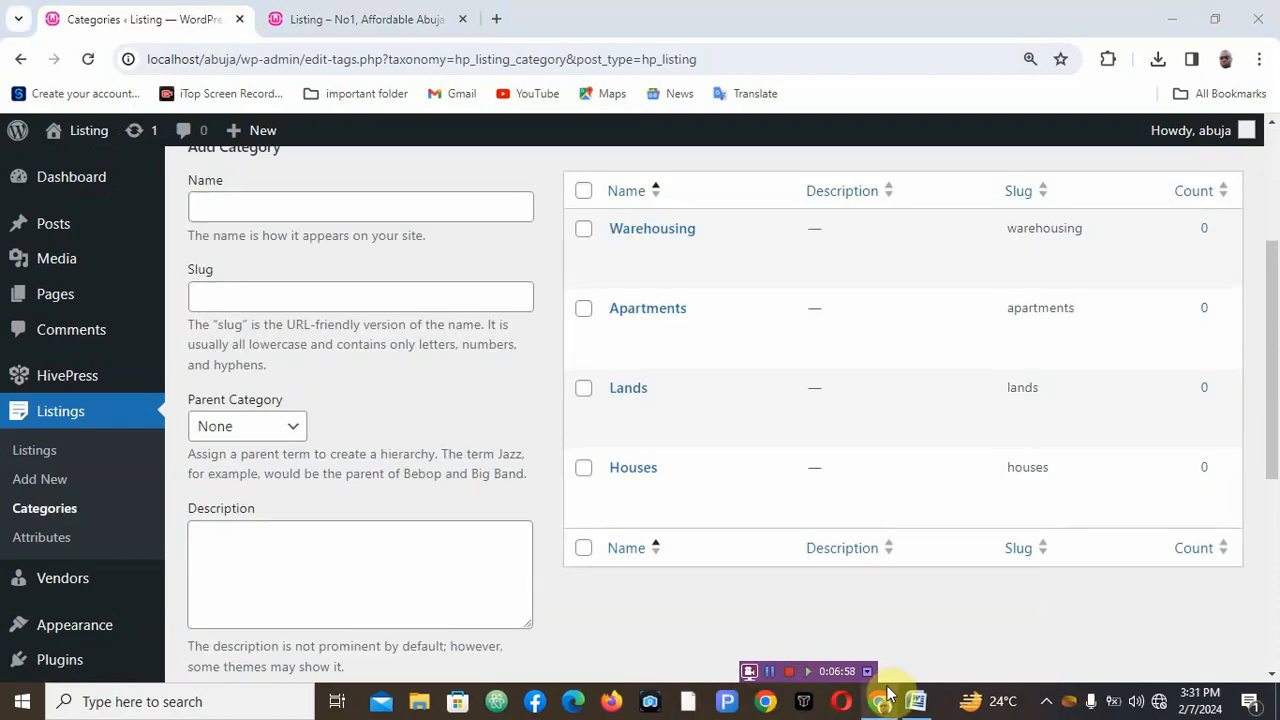
- Consult the category outline document for the next categories to create
left_click(920, 708)
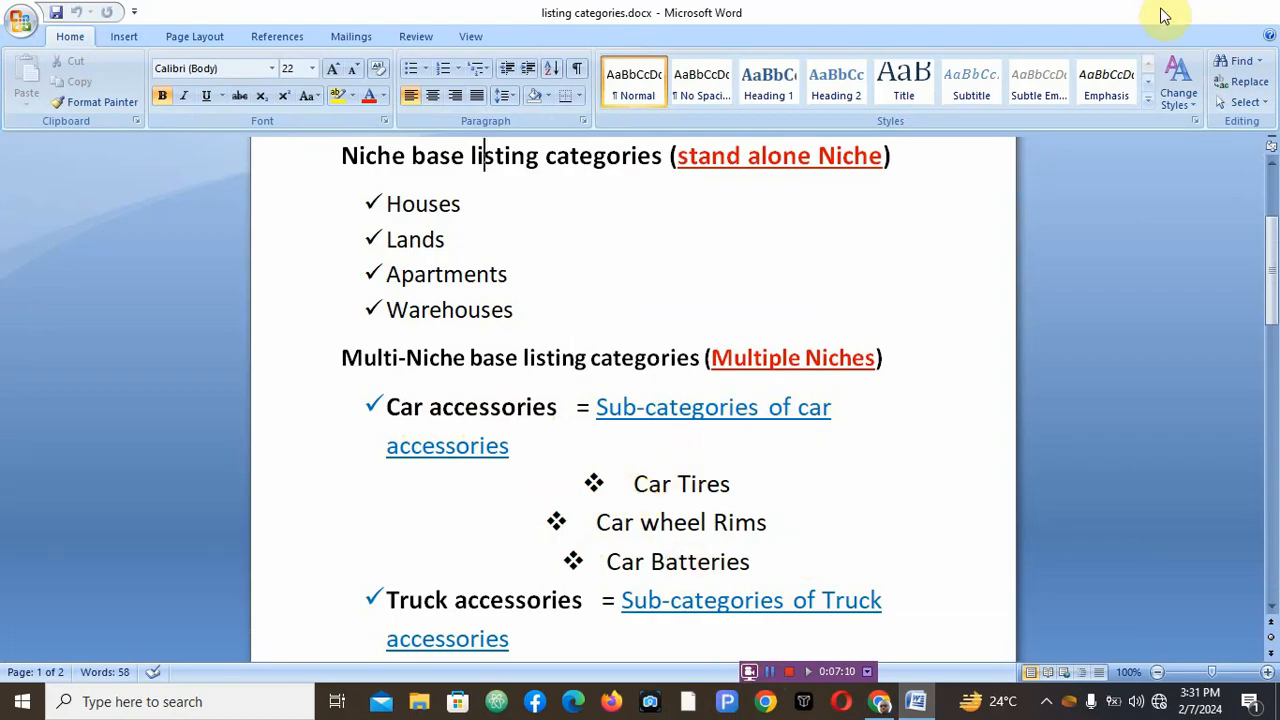
left_click(1163, 15)
left_click(299, 207)
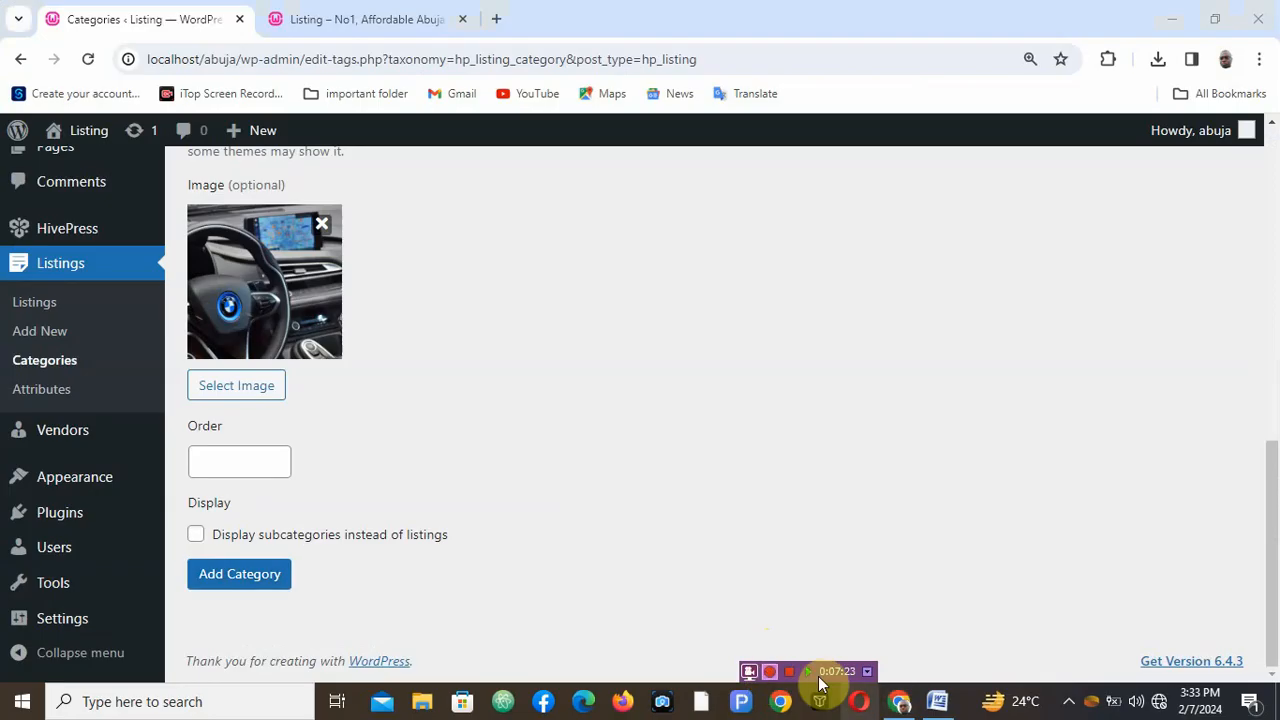
left_click(922, 709)
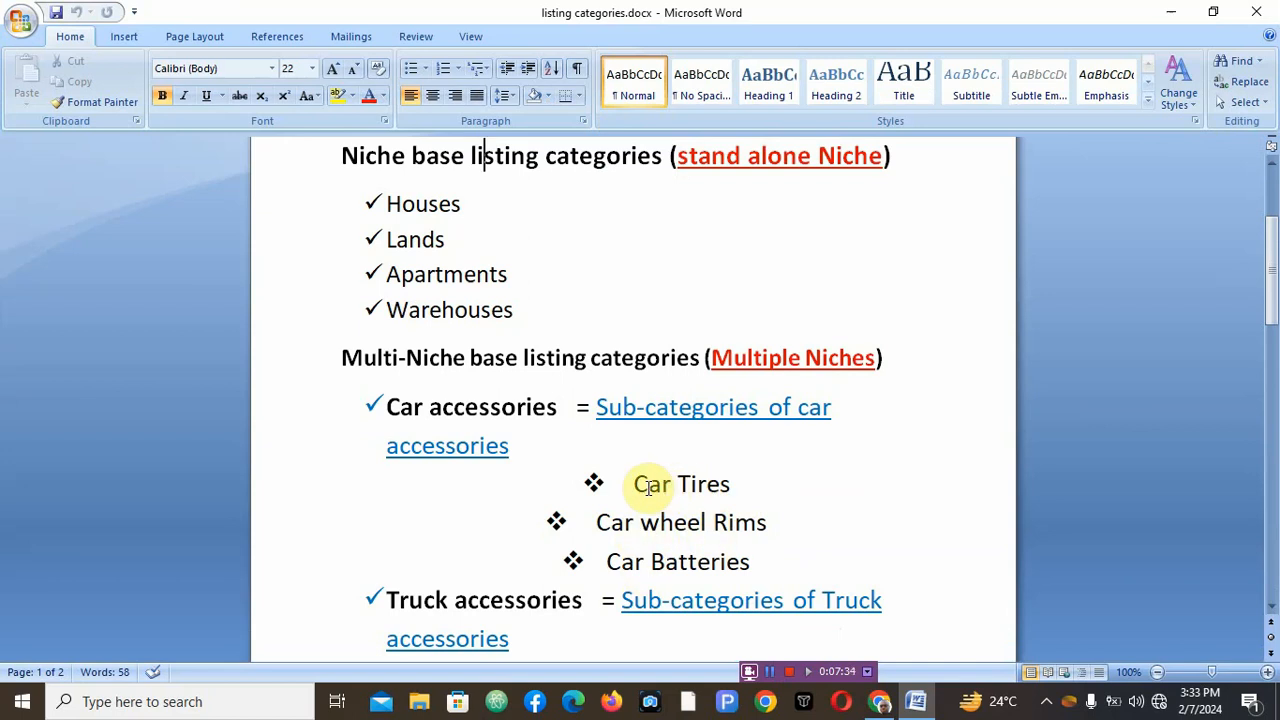
- Copy the subcategory name Car Tires from the outline document
left_click_drag(635, 484, 702, 488)
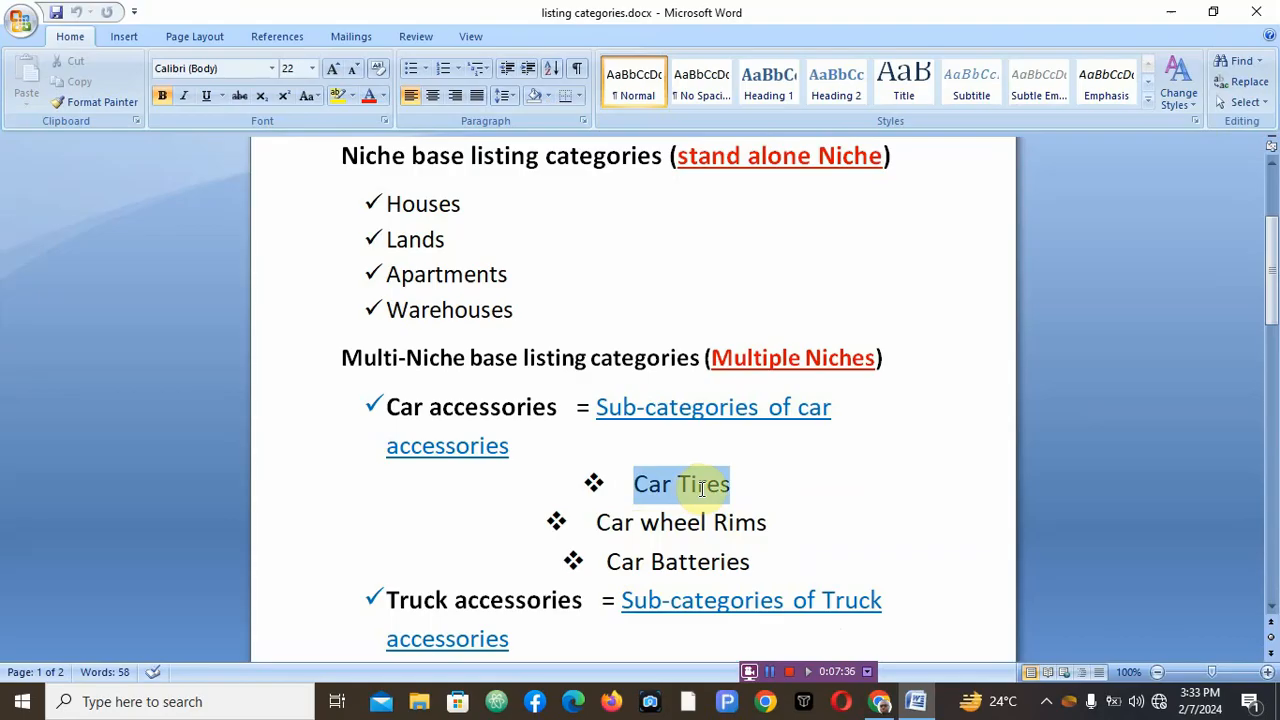
right_click(702, 488)
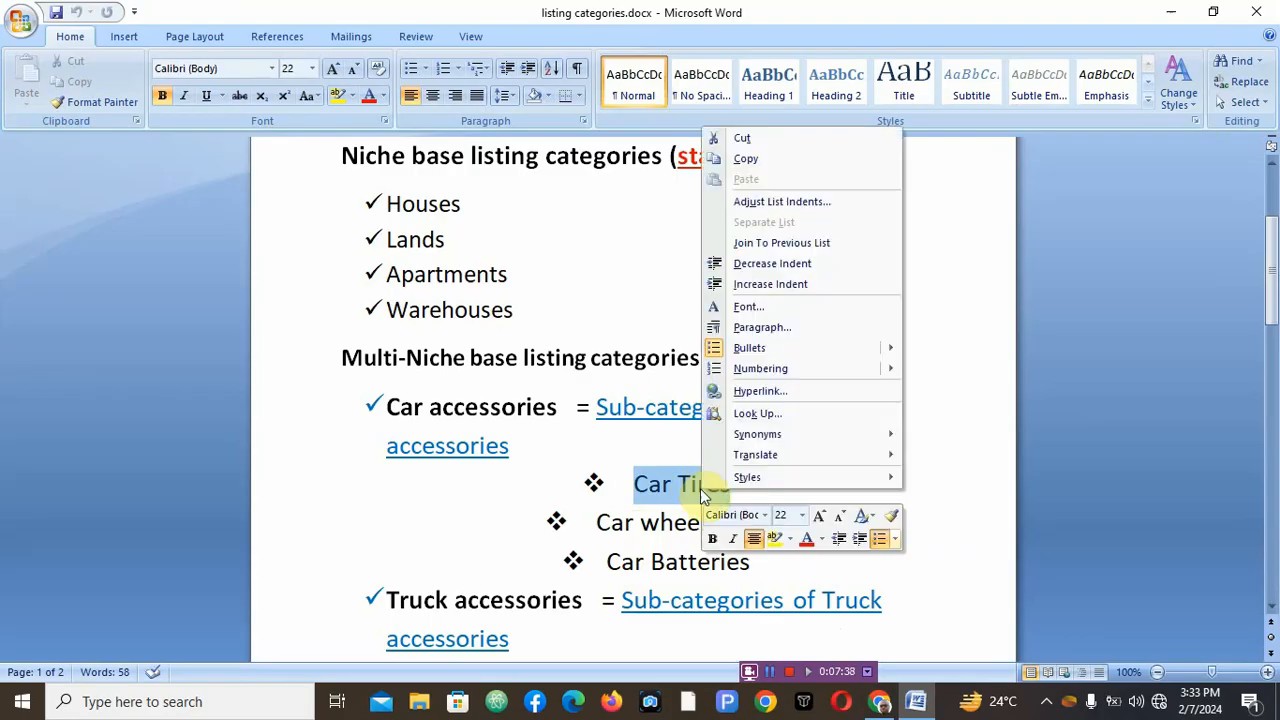
left_click(757, 162)
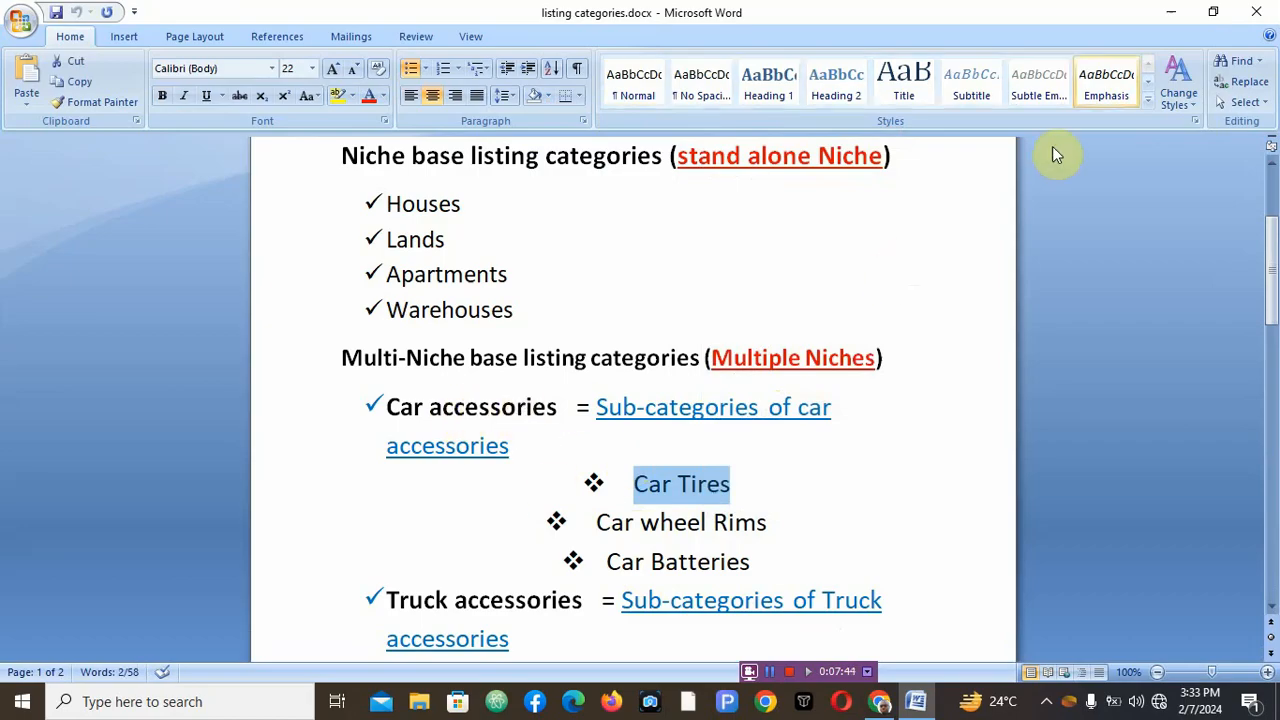
- Name the new category Car Tires and set its parent category to Car accessory
left_click(1168, 18)
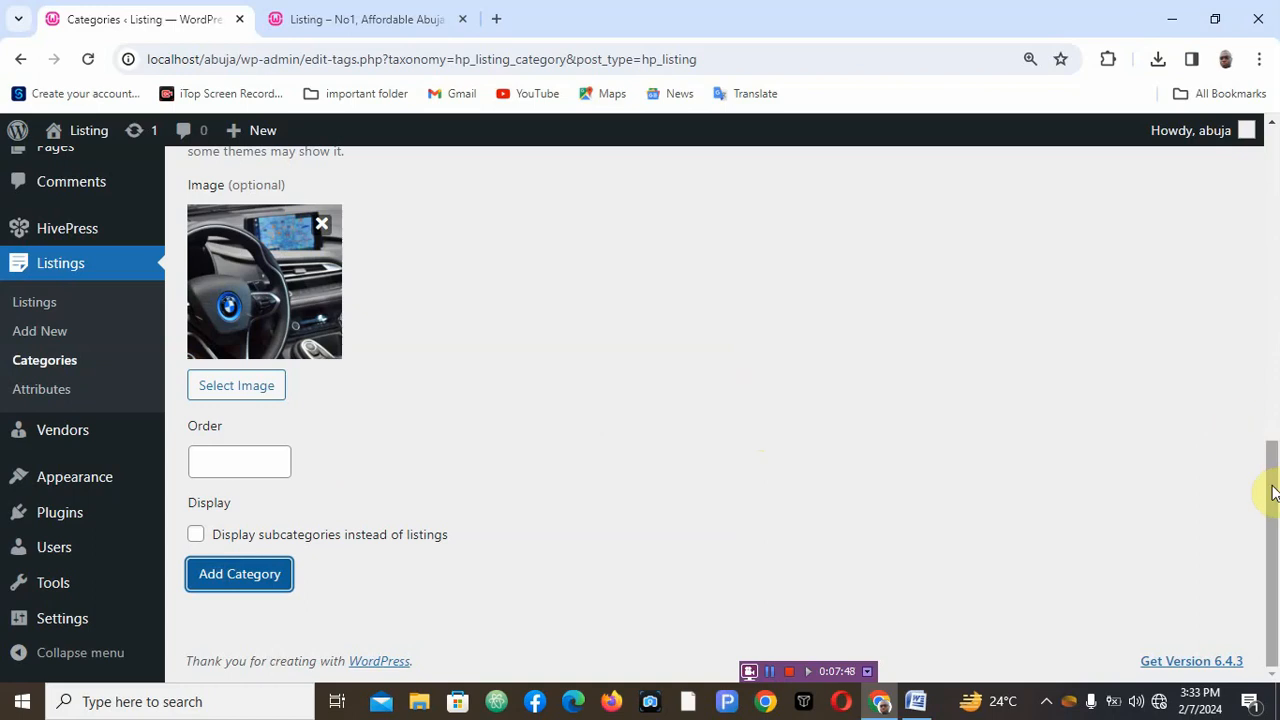
left_click_drag(1268, 491, 1260, 286)
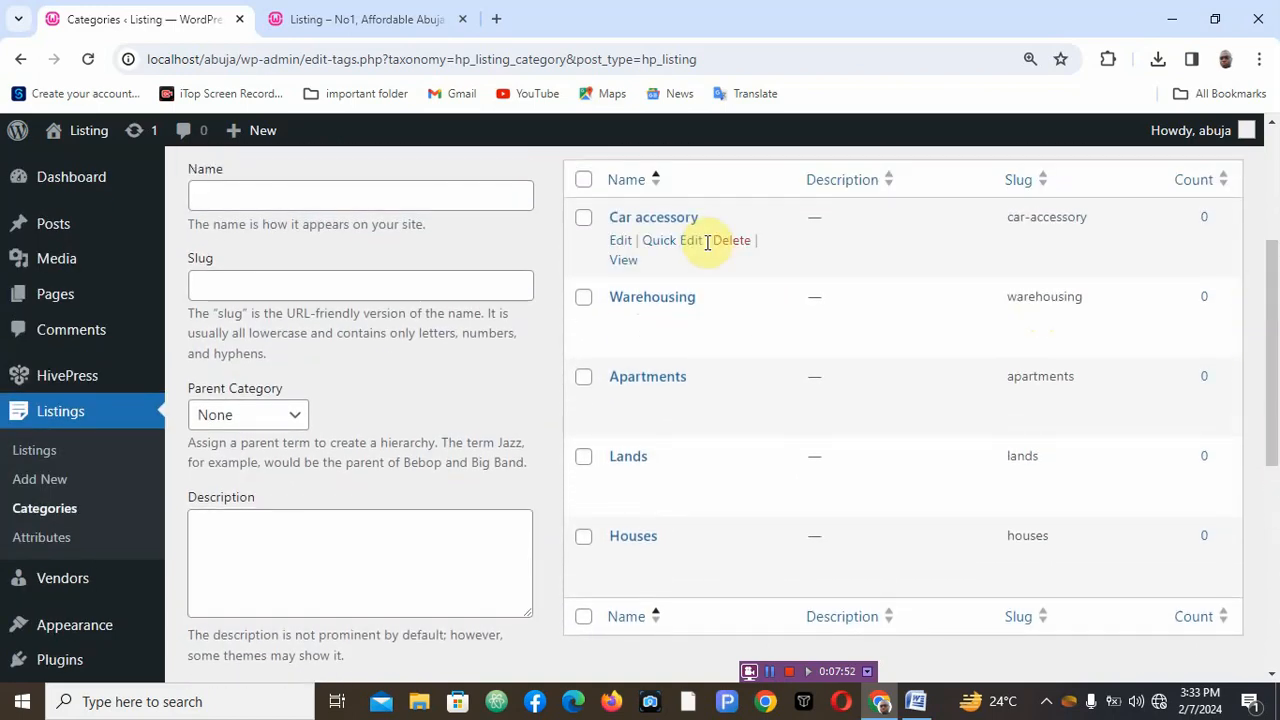
left_click(281, 204)
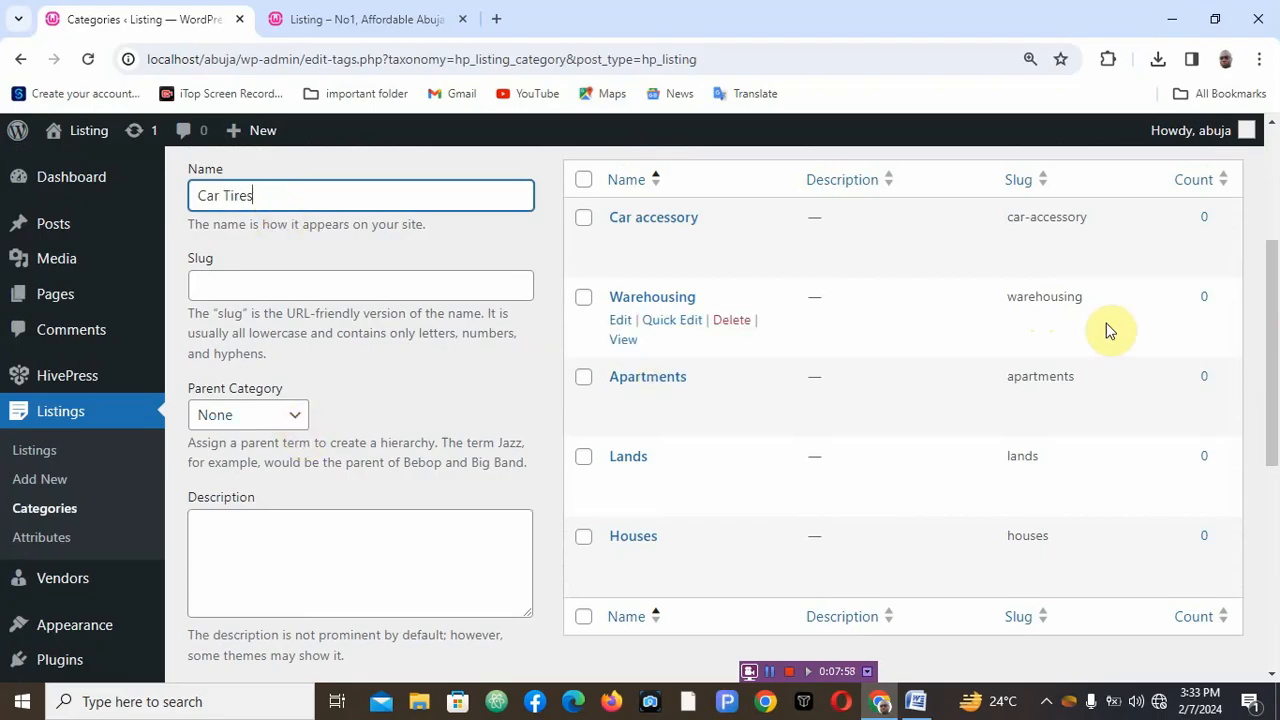
mouse_move(1272, 350)
left_mouse_down()
mouse_move(1272, 387)
mouse_move(1275, 357)
left_mouse_up()
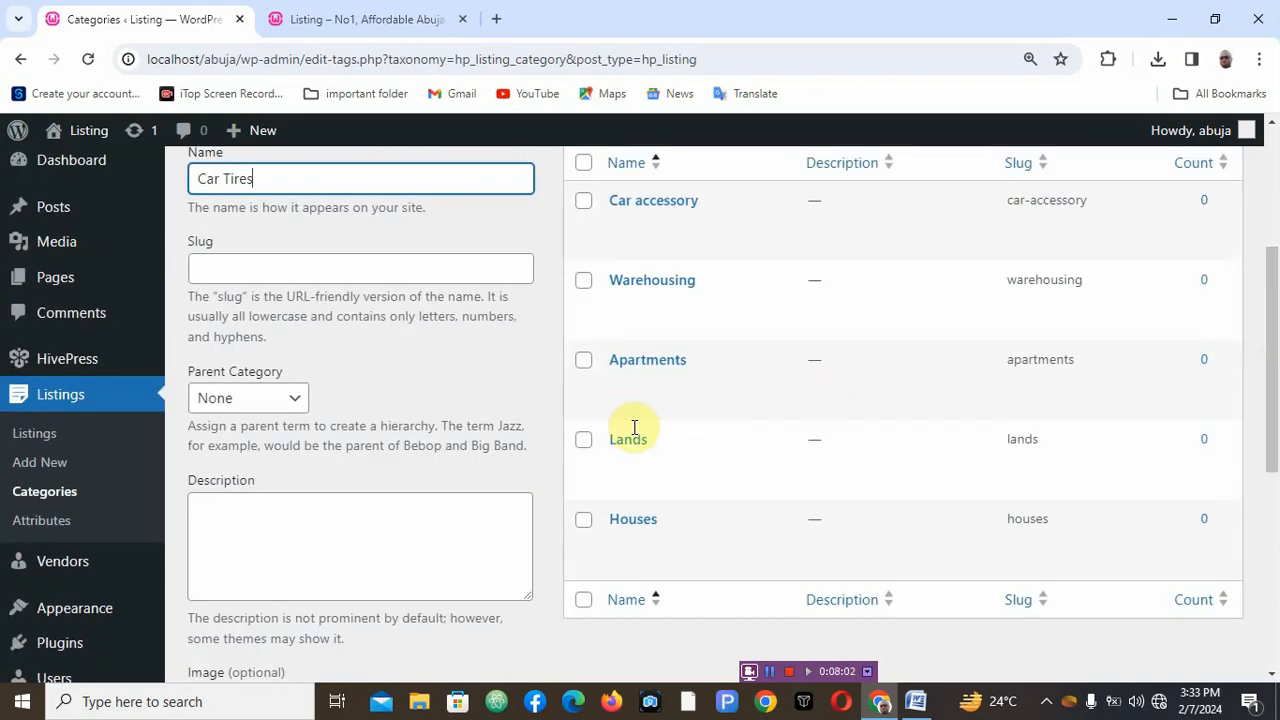
left_click(263, 400)
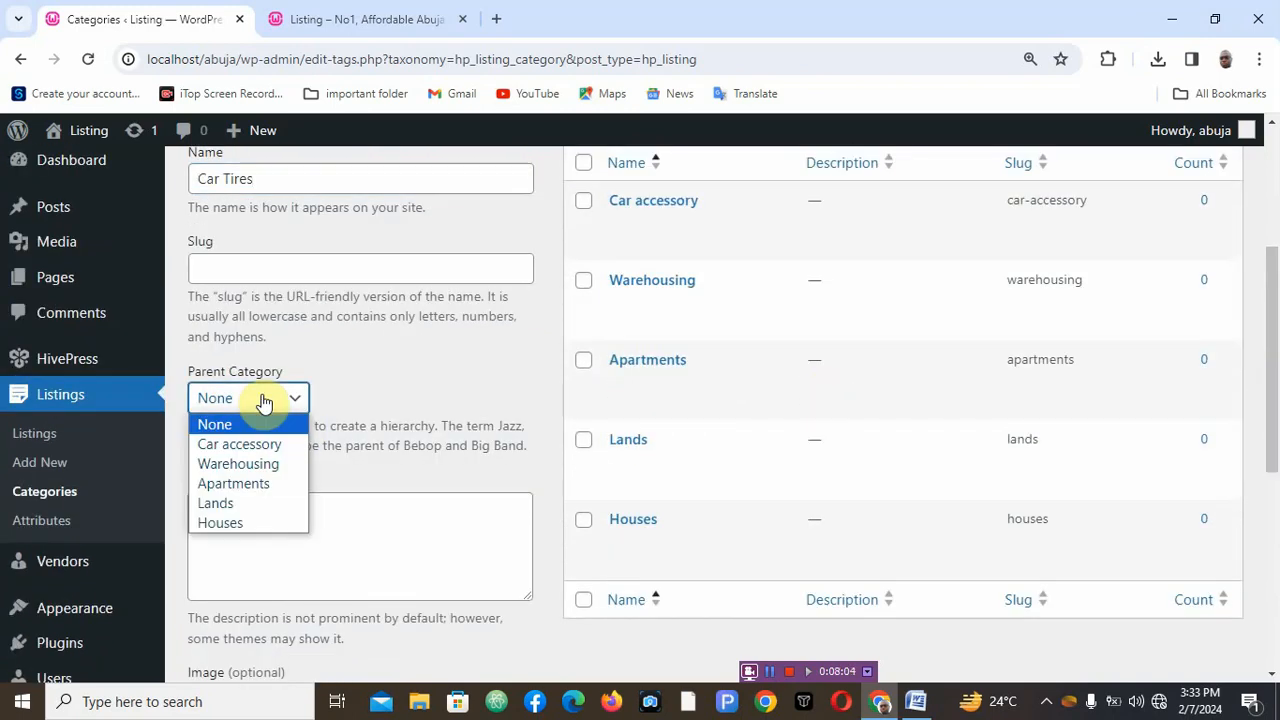
key("Escape")
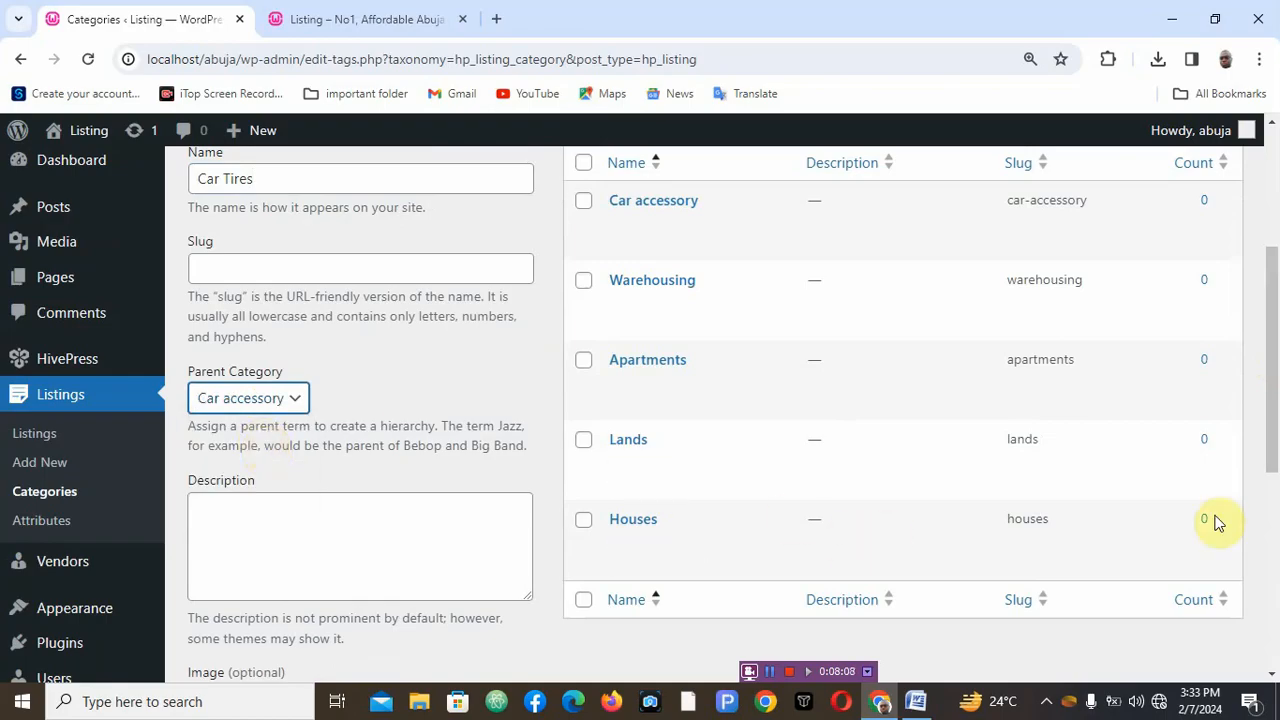
- Assign the black tire image from the media library to Car Tires and add the category
scroll(1271, 444, "down", 1)
scroll(1271, 444, "down", 3)
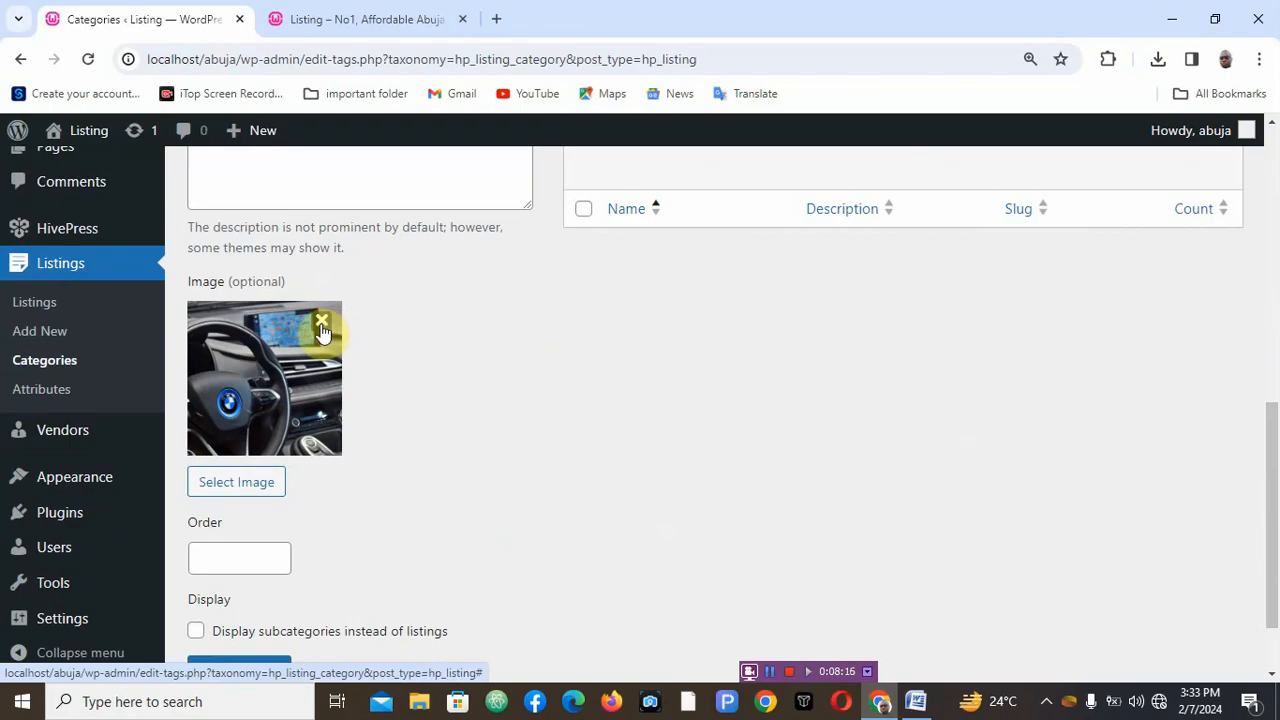
left_click(260, 486)
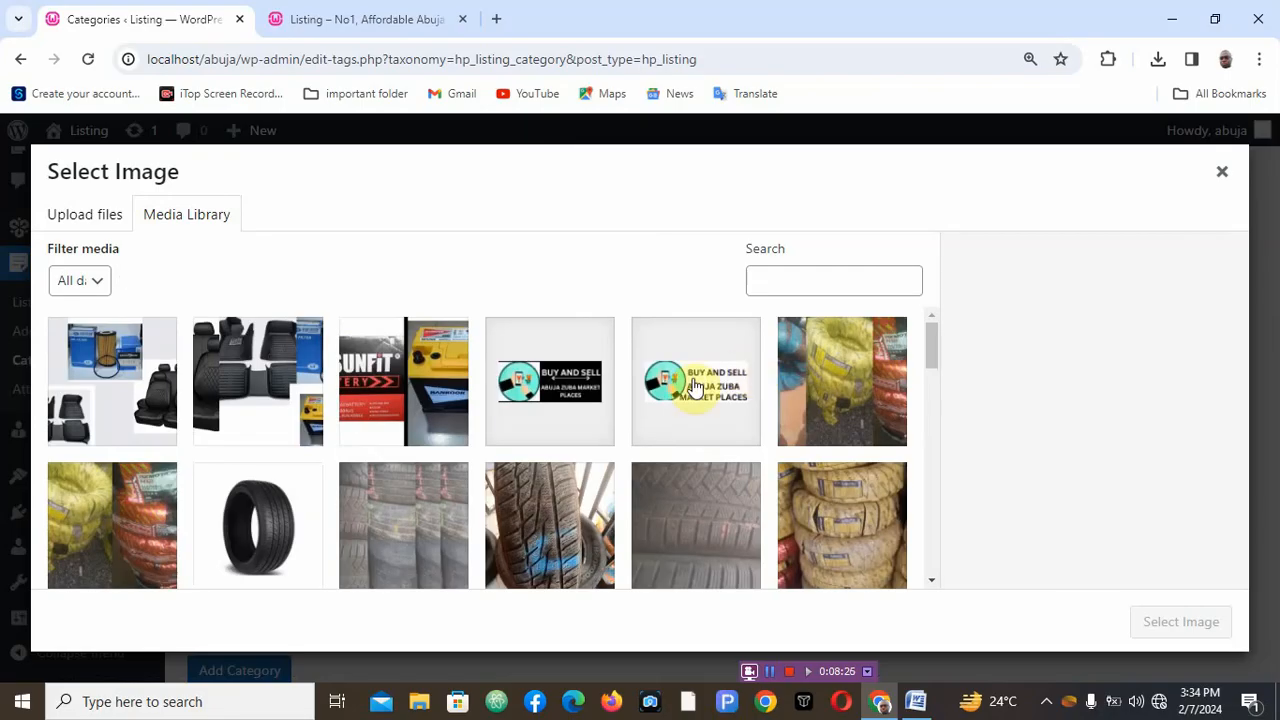
left_click(300, 514)
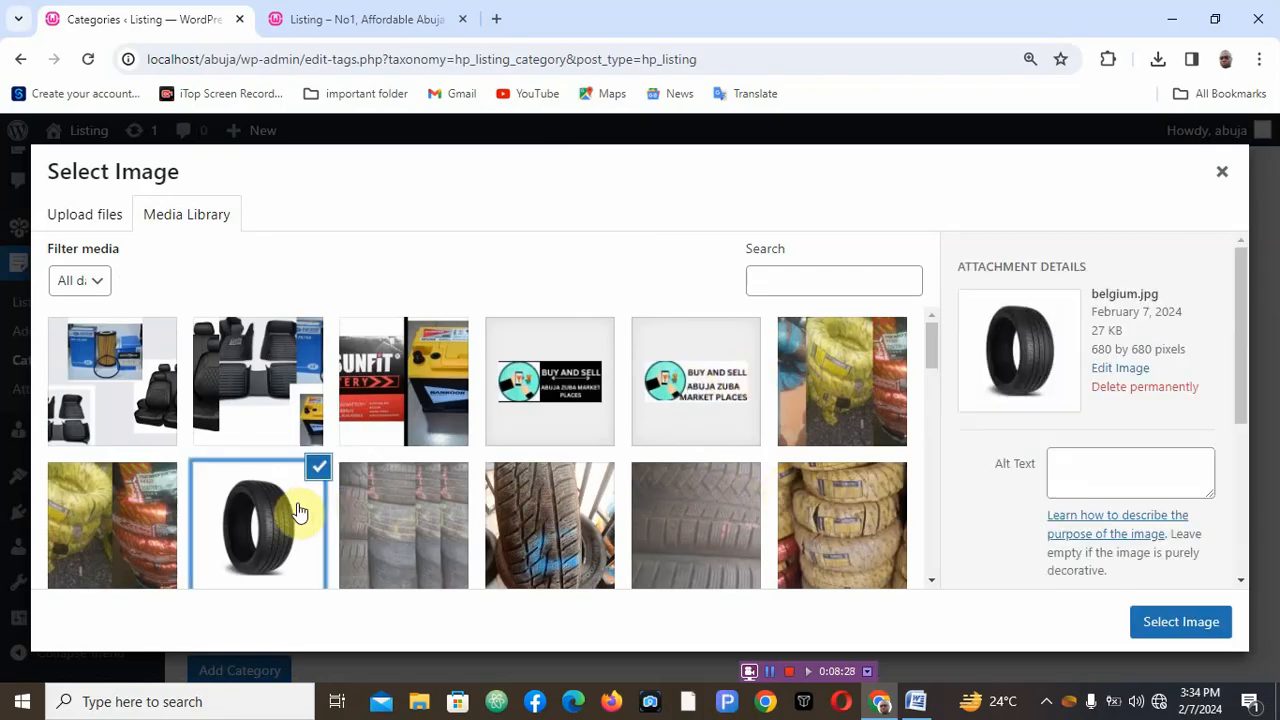
left_click(1180, 624)
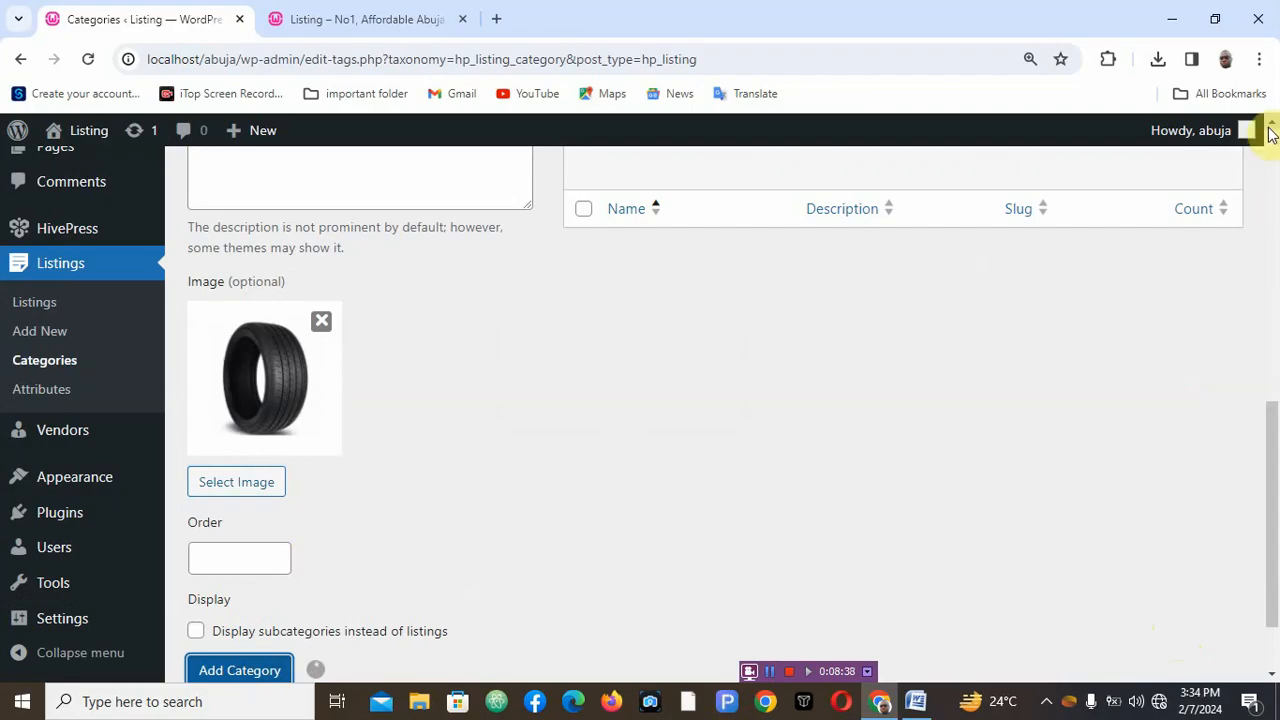
scroll(1272, 130, "up", 5)
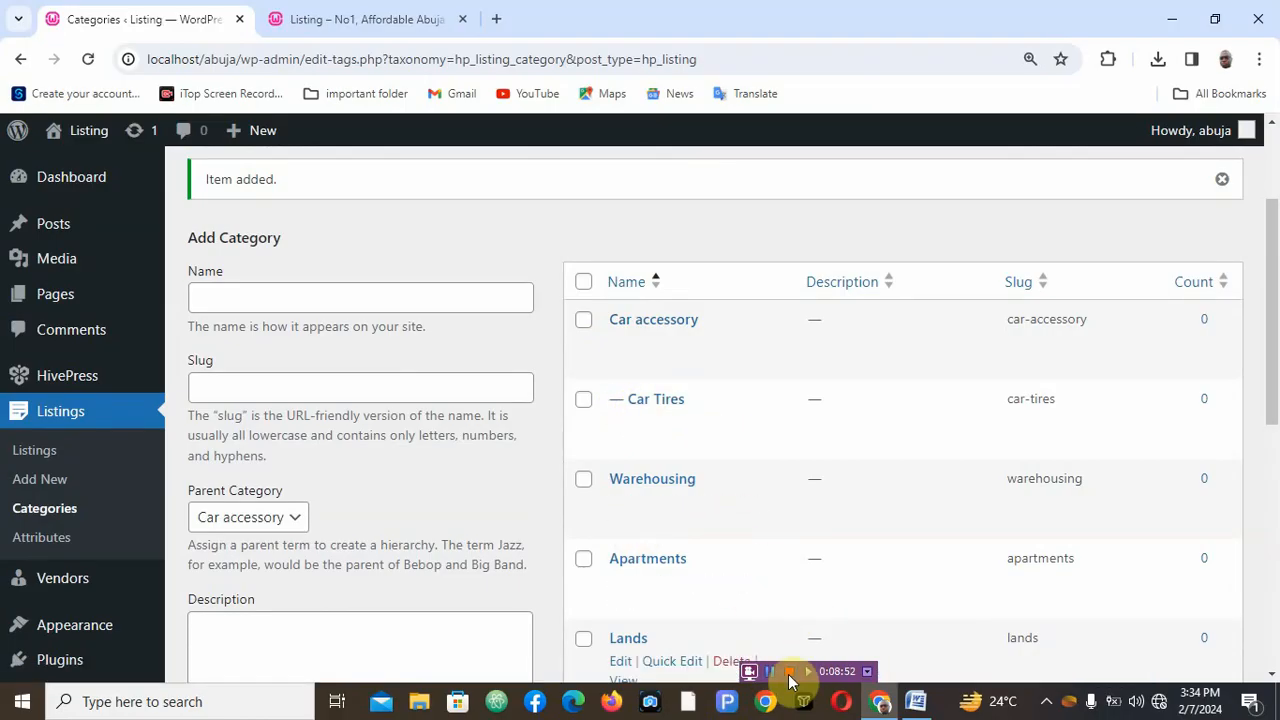
- Review the category outline document and scroll through the updated categories list
left_click(914, 702)
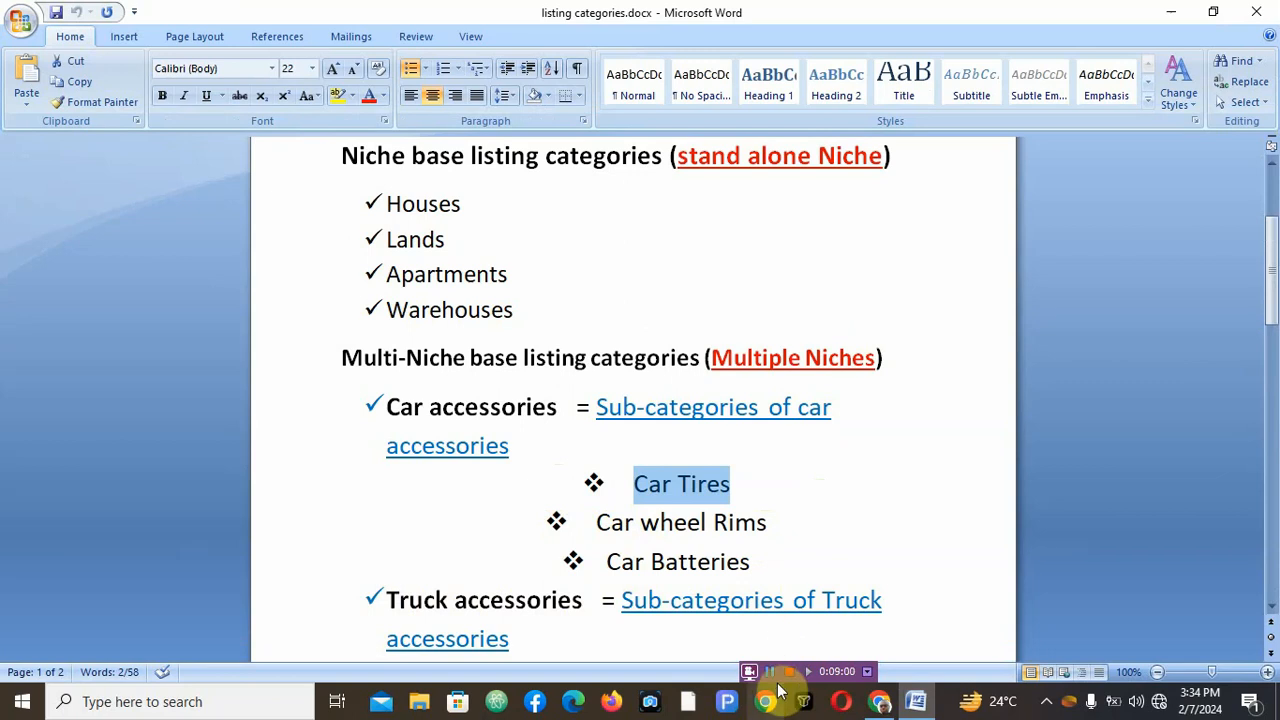
left_click(769, 671)
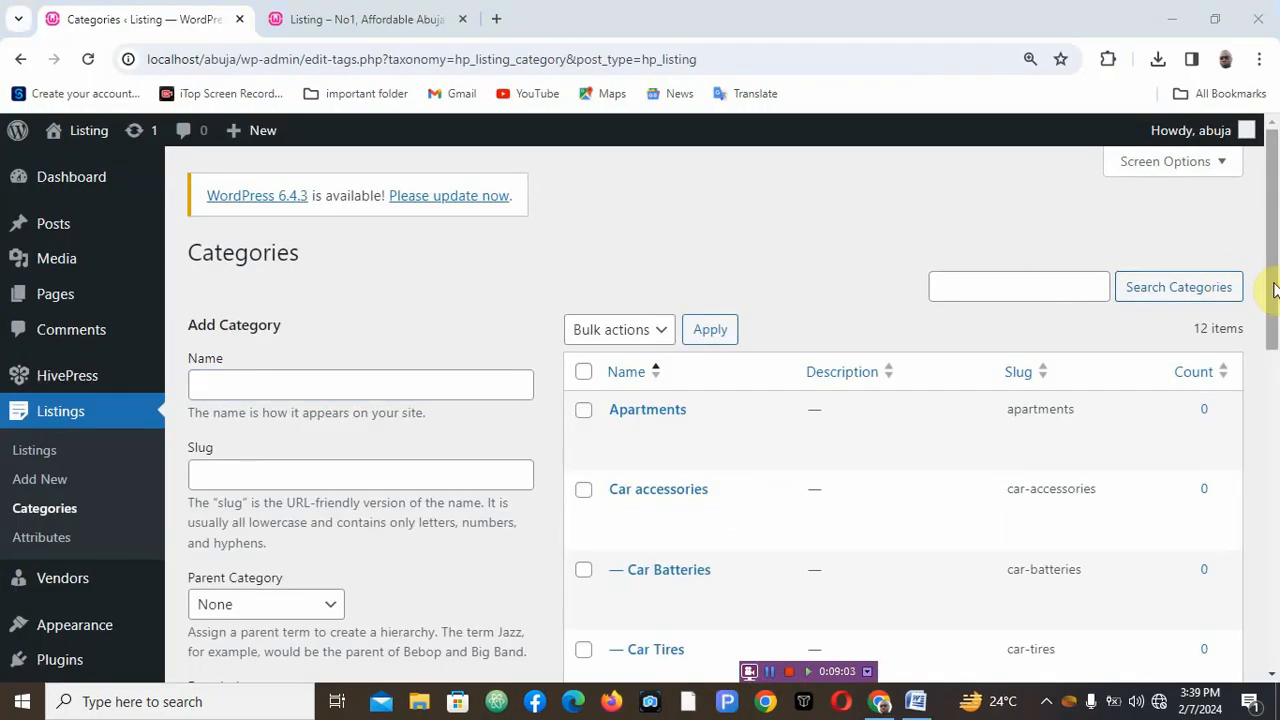
left_click_drag(1275, 290, 1277, 393)
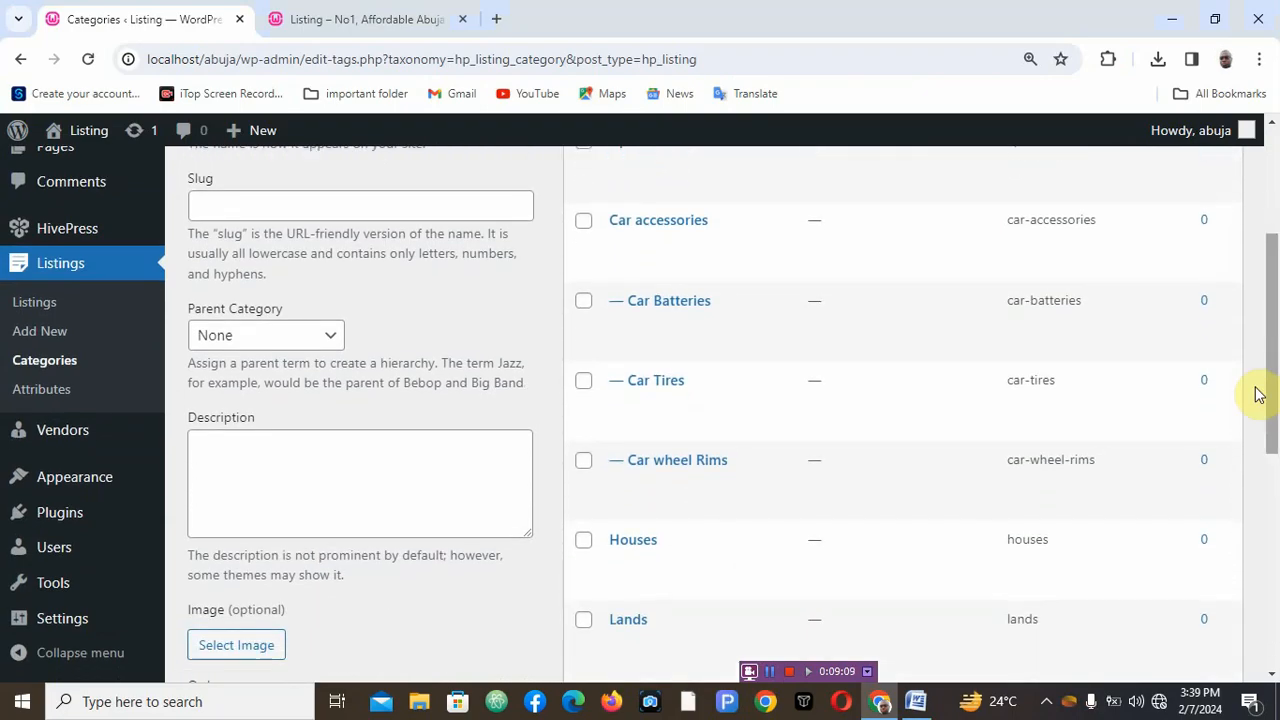
mouse_move(748, 327)
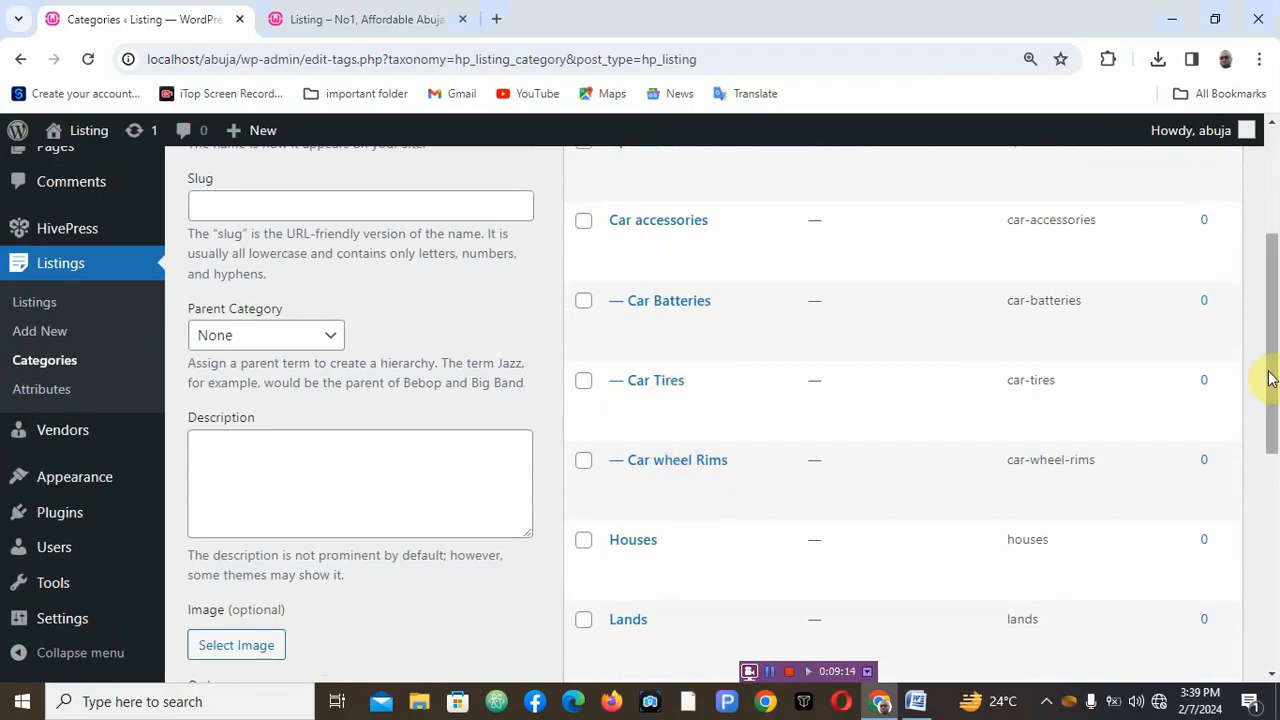
left_click_drag(1276, 370, 1272, 488)
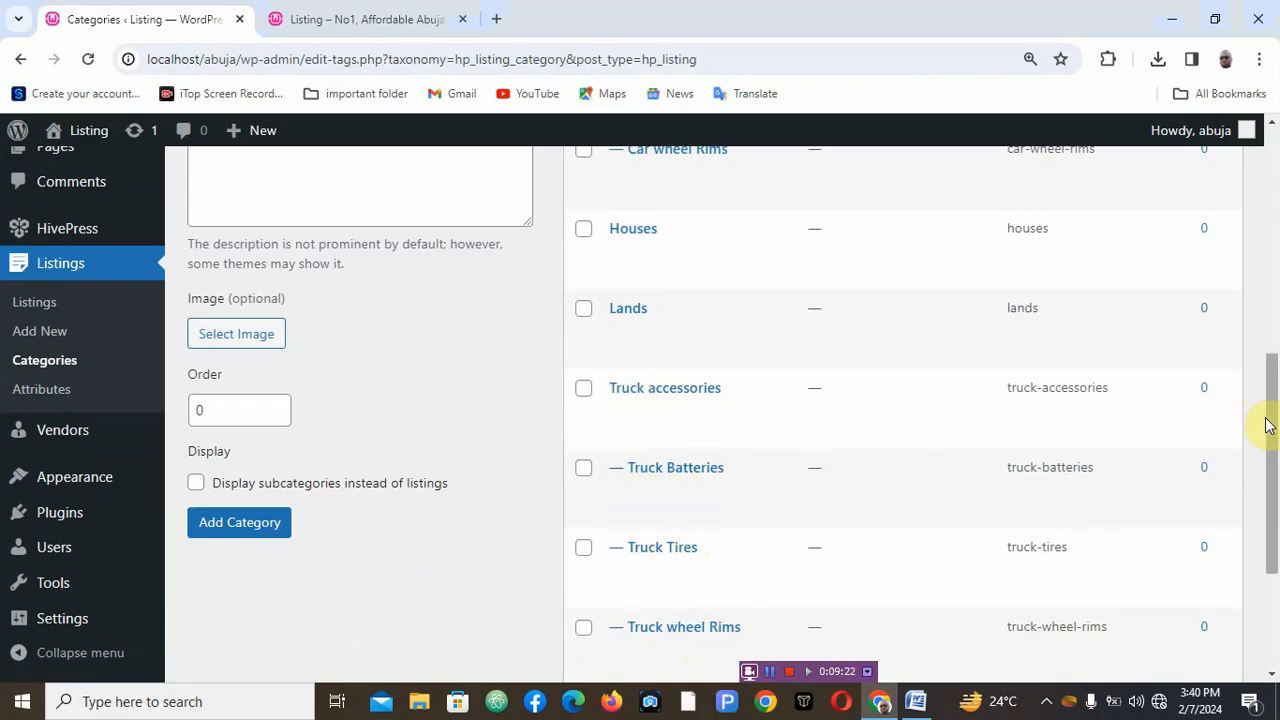
scroll(1272, 425, "up", 1)
left_click_drag(1272, 425, 1240, 160)
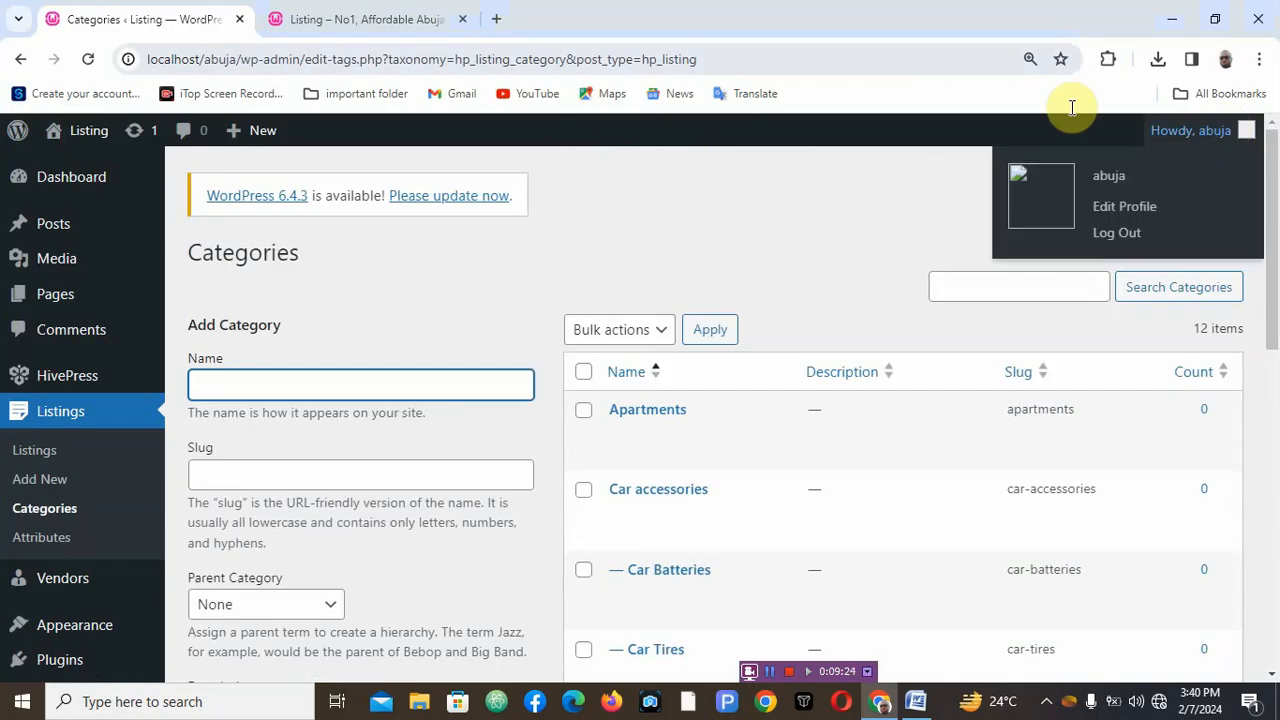
- Switch to the homepage tab, scroll through its Top Categories section, and open the Home page for editing
left_click(371, 23)
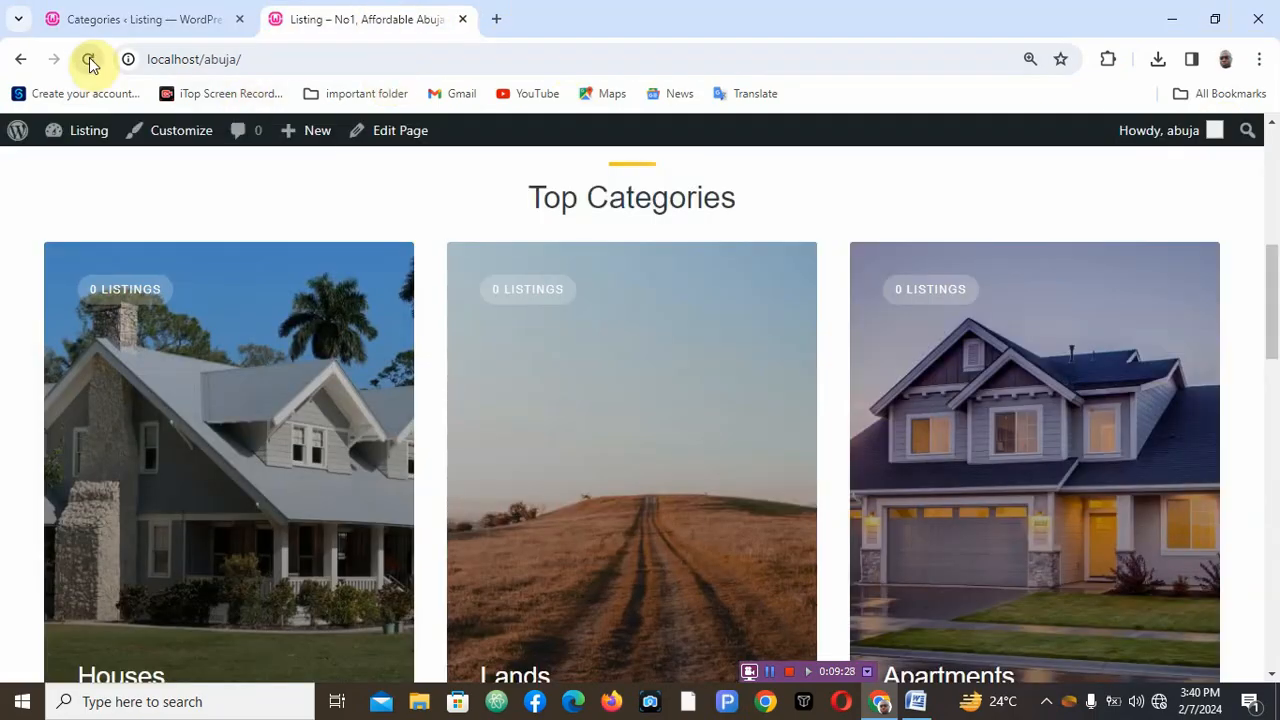
mouse_move(1272, 288)
left_mouse_down()
mouse_move(1276, 422)
mouse_move(1276, 277)
mouse_move(1276, 326)
mouse_move(1276, 313)
left_mouse_up()
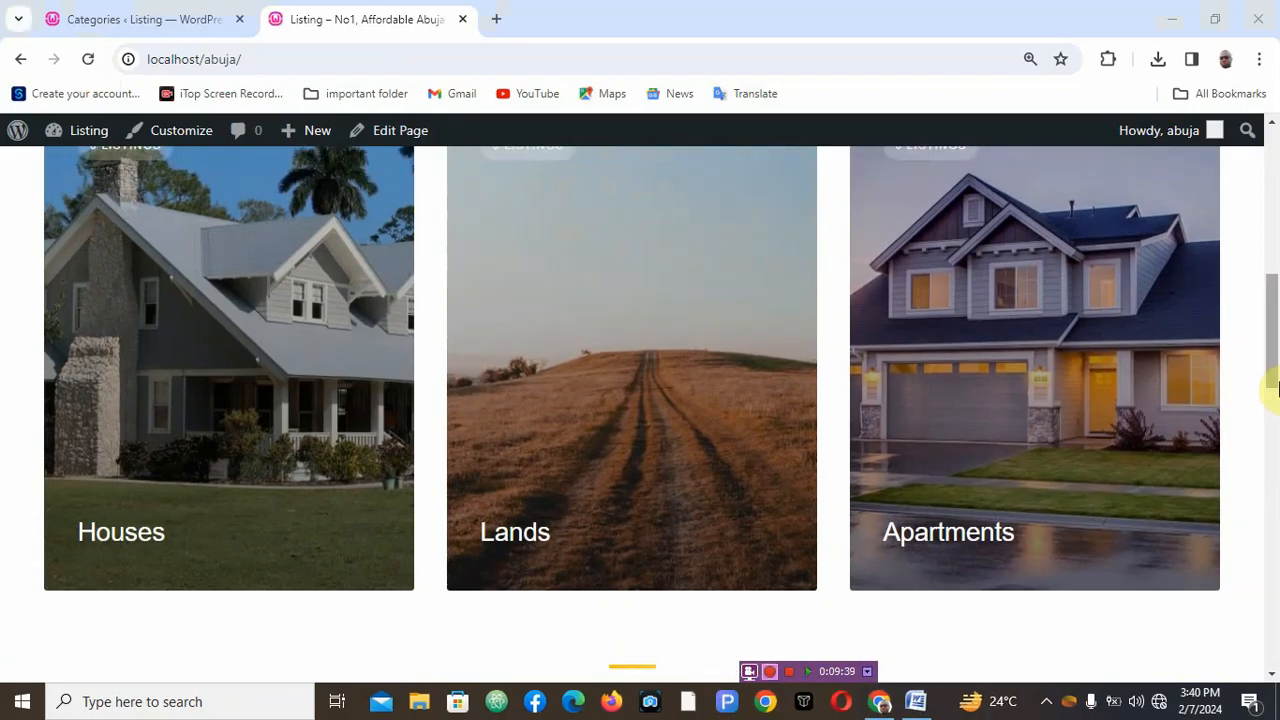
left_click_drag(1276, 382, 1266, 257)
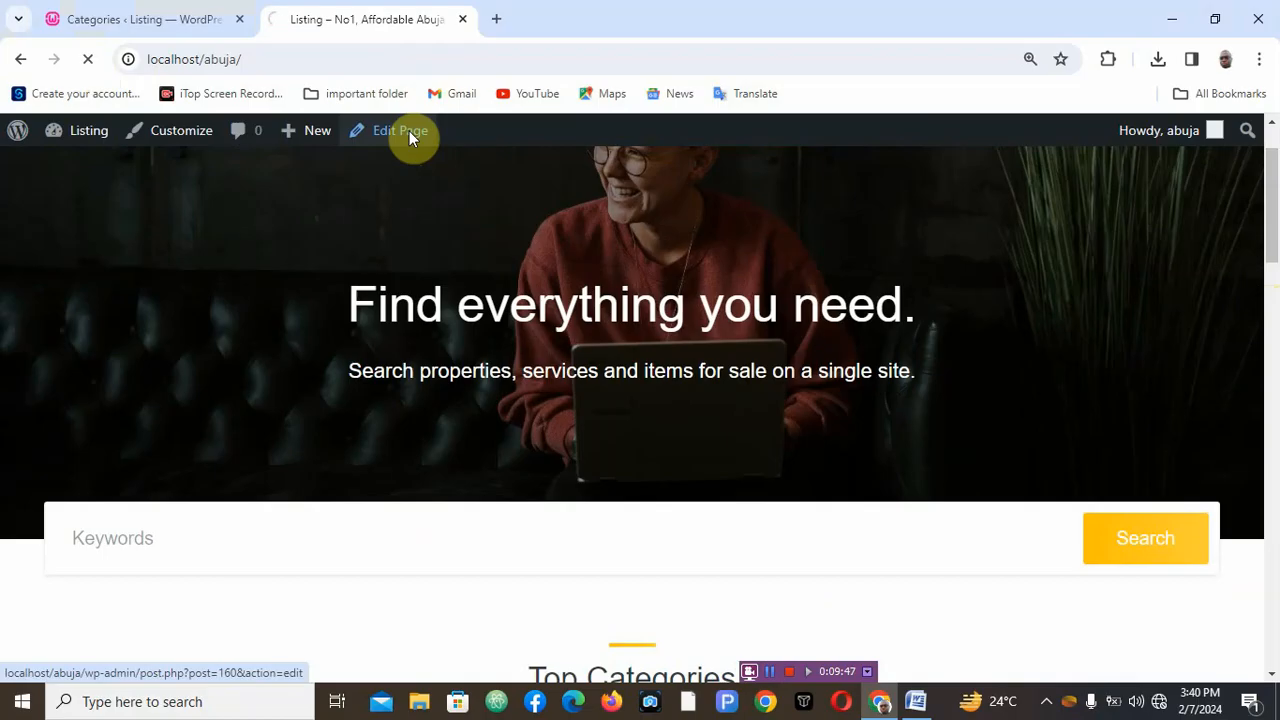
left_click_drag(1274, 228, 1269, 314)
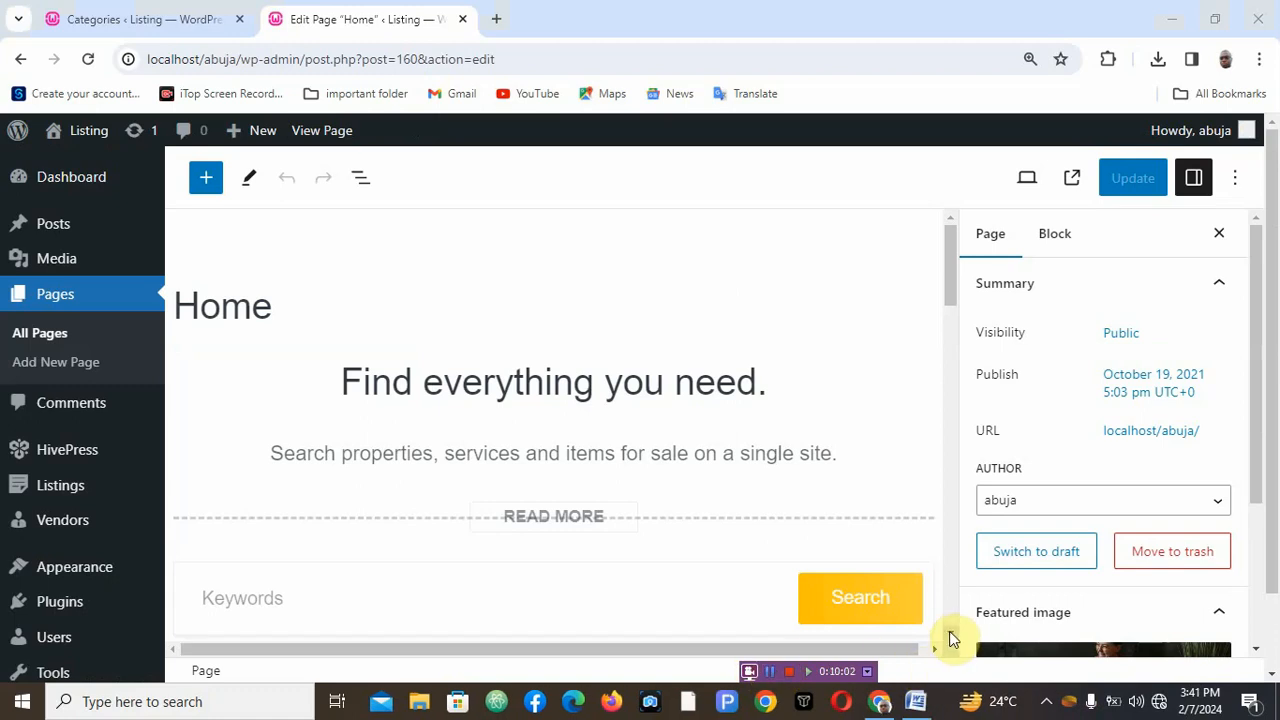
- Select the Top Categories listing block in the page editor and inspect its column setting
scroll(951, 640, "down", 4)
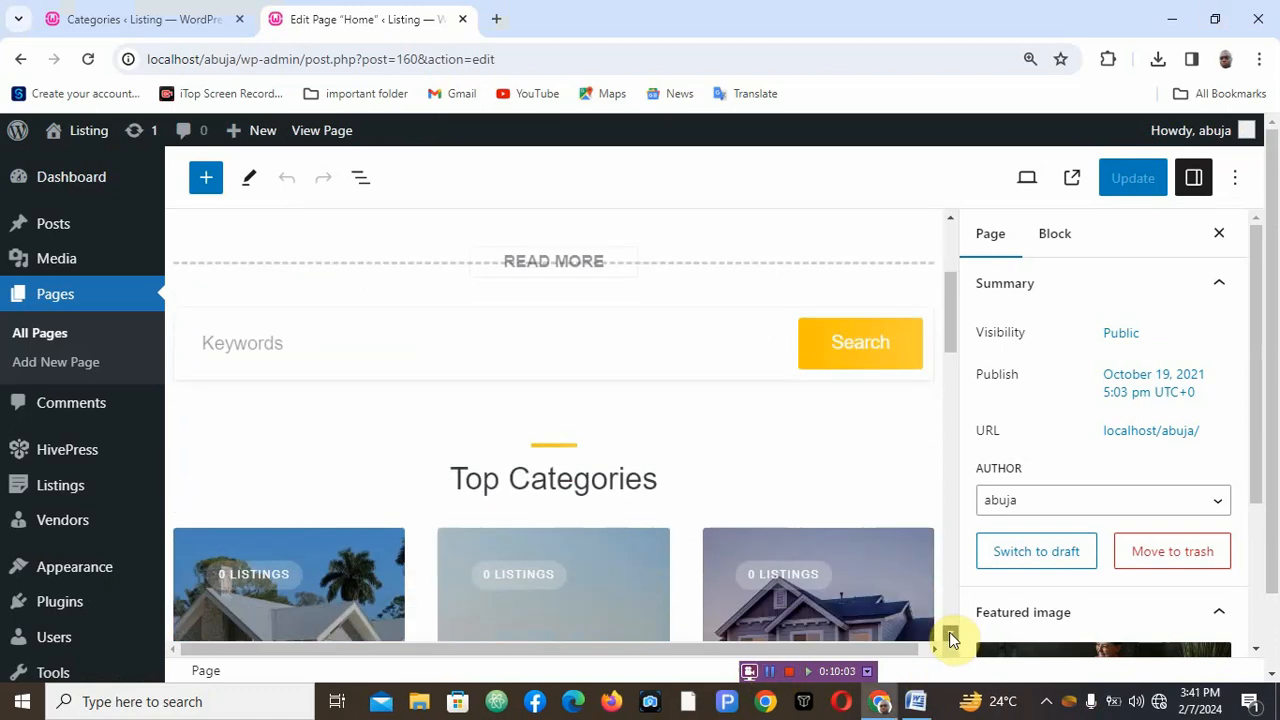
scroll(951, 640, "down", 2)
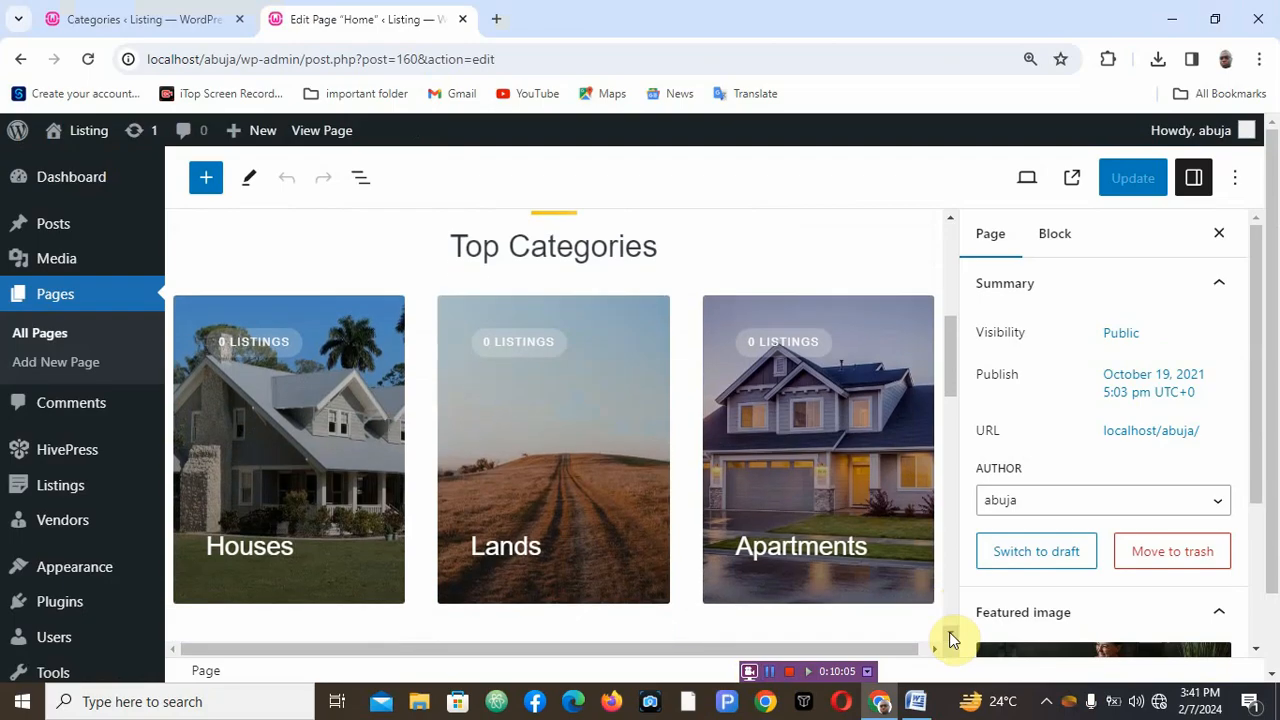
scroll(951, 640, "down", 1)
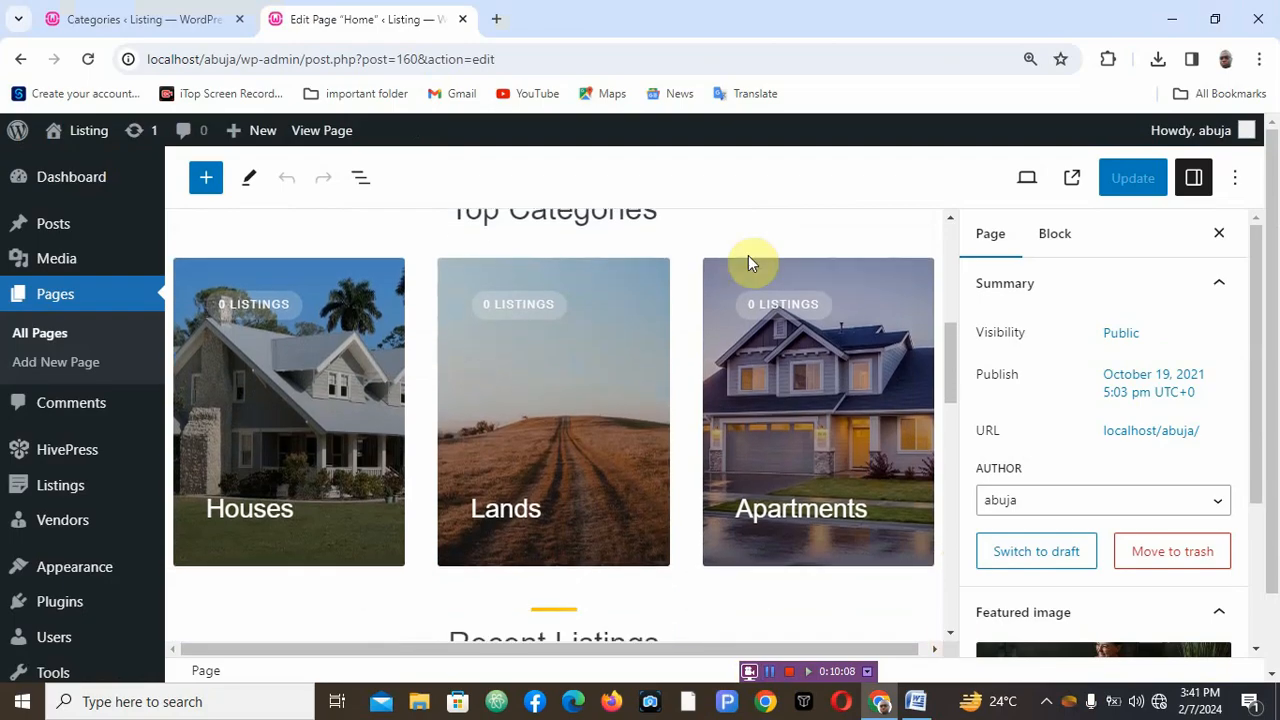
left_click(951, 219)
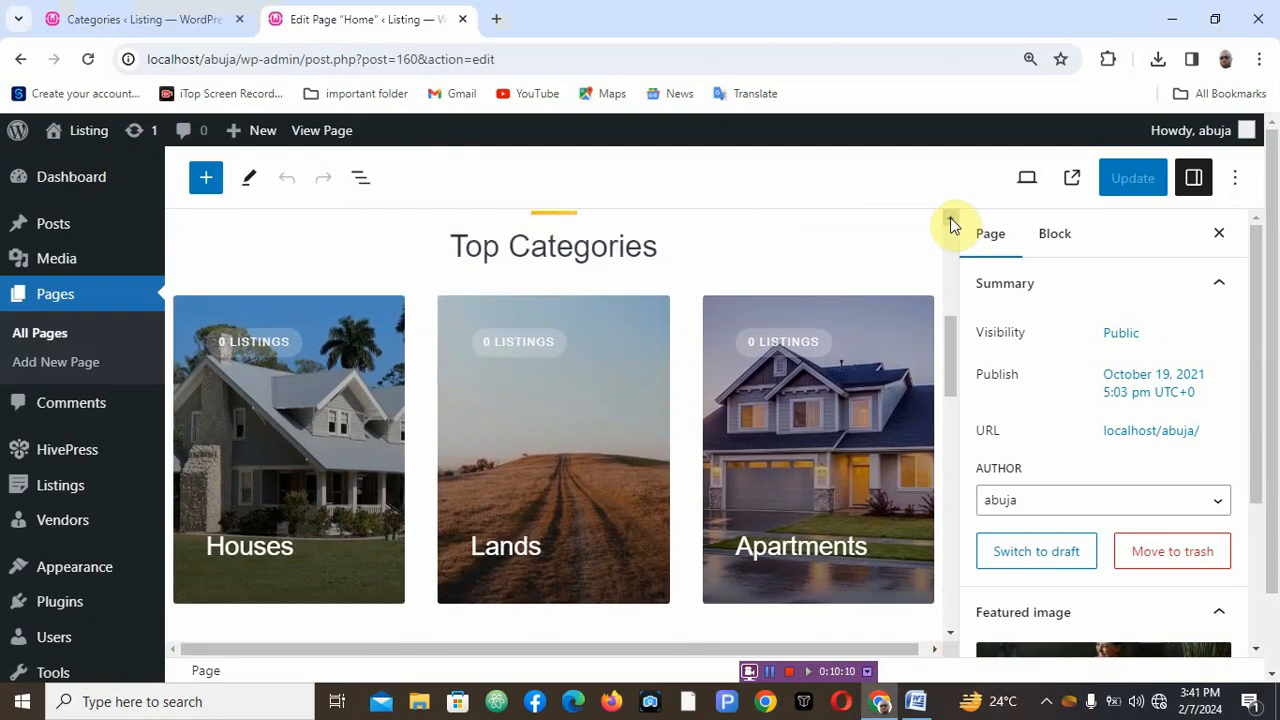
left_click(676, 319)
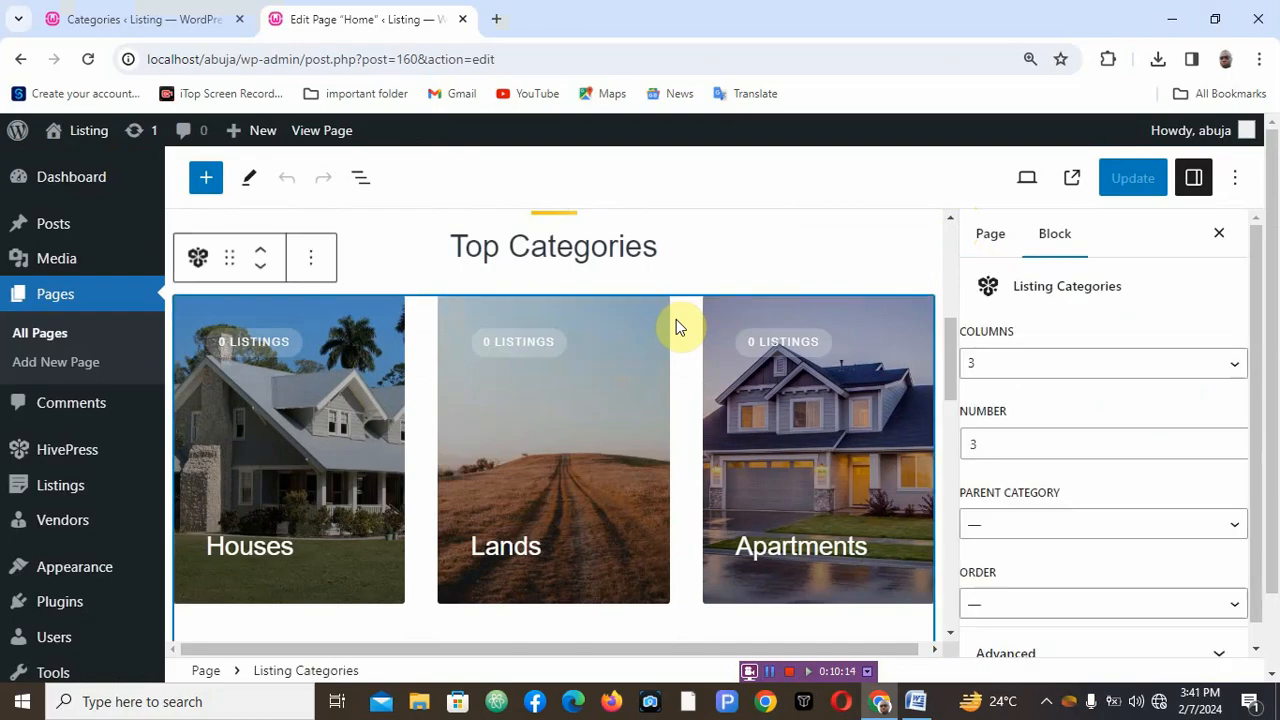
left_click(1048, 376)
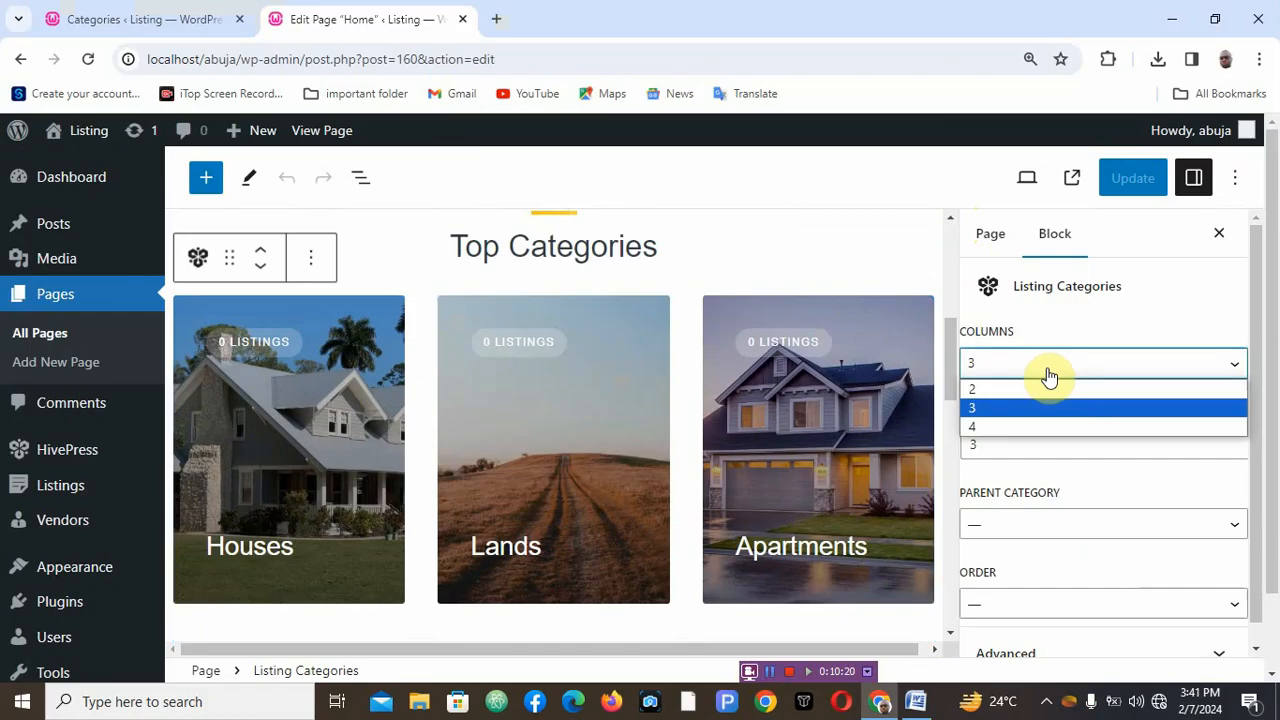
left_click(1048, 376)
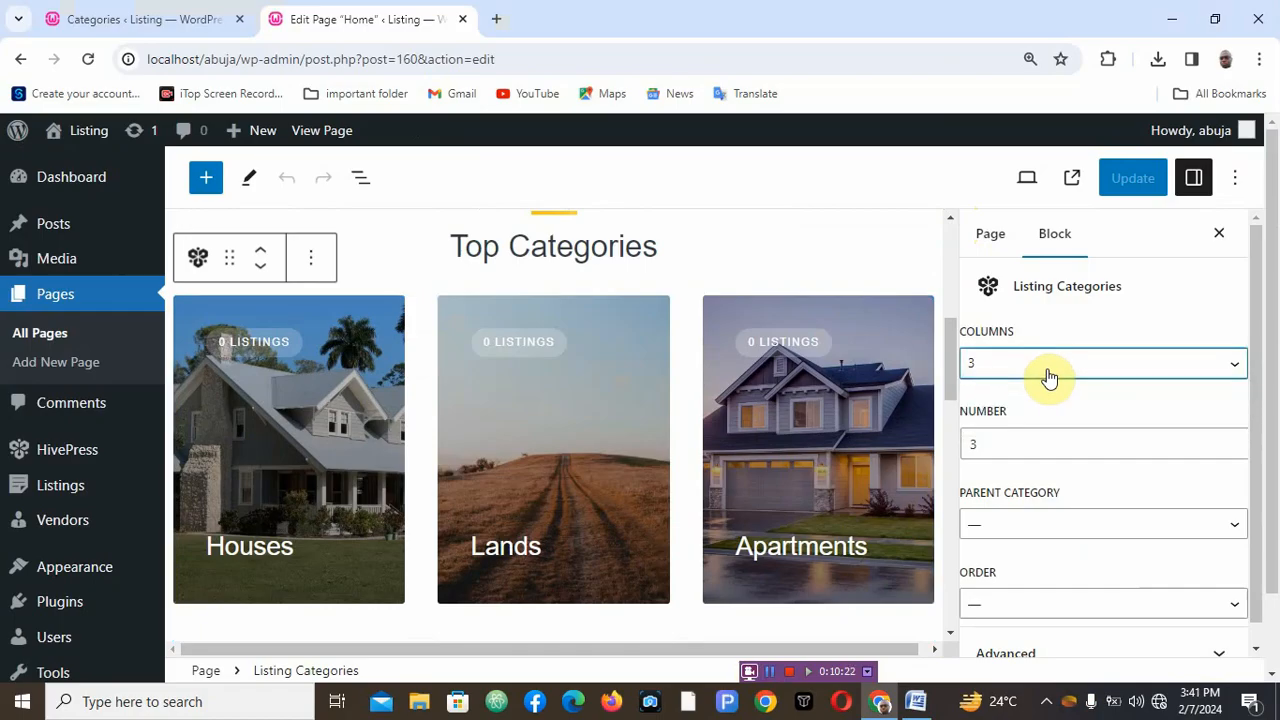
- Set the Top Categories block to show 6 categories and update the Home page
left_click(1021, 447)
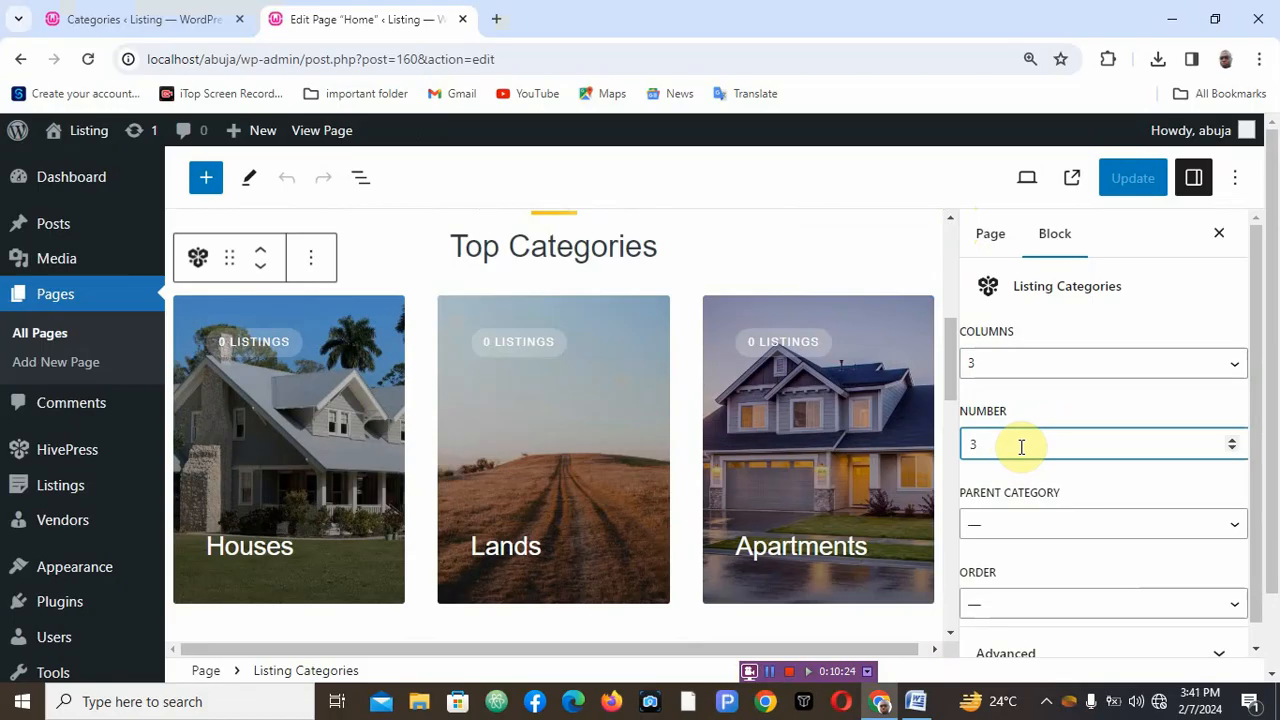
key("BackSpace")
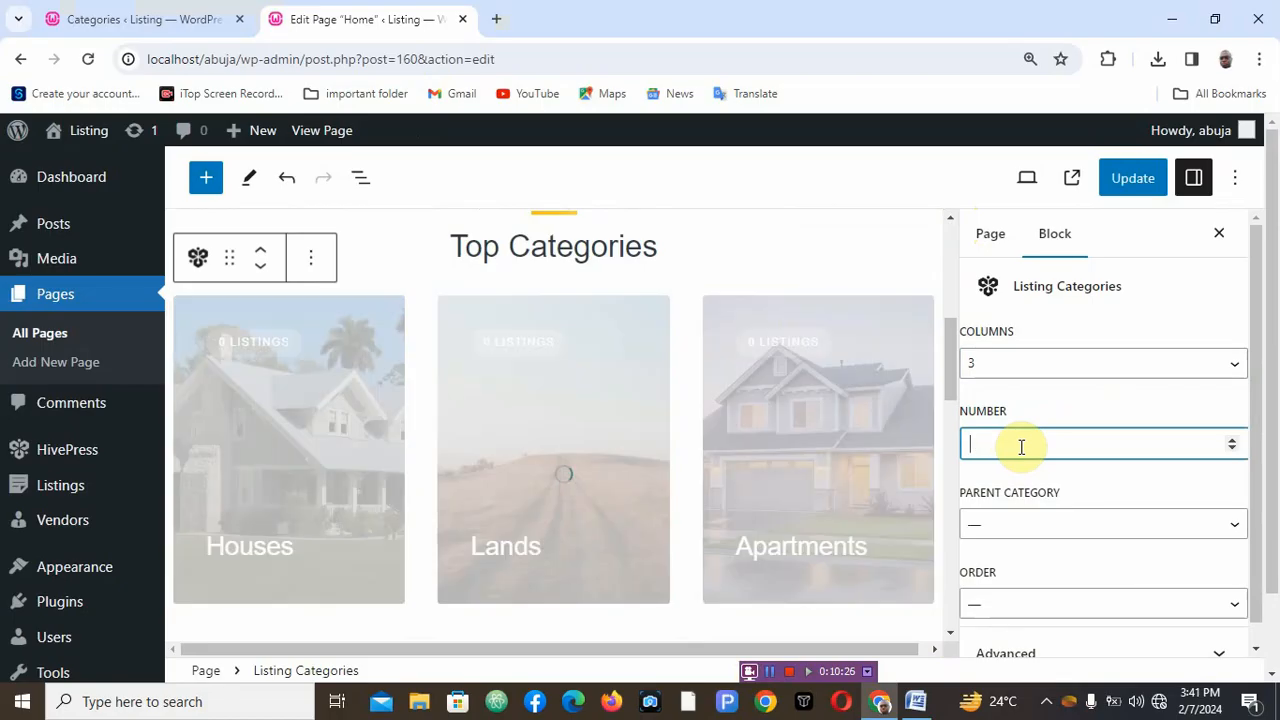
left_click(1046, 525)
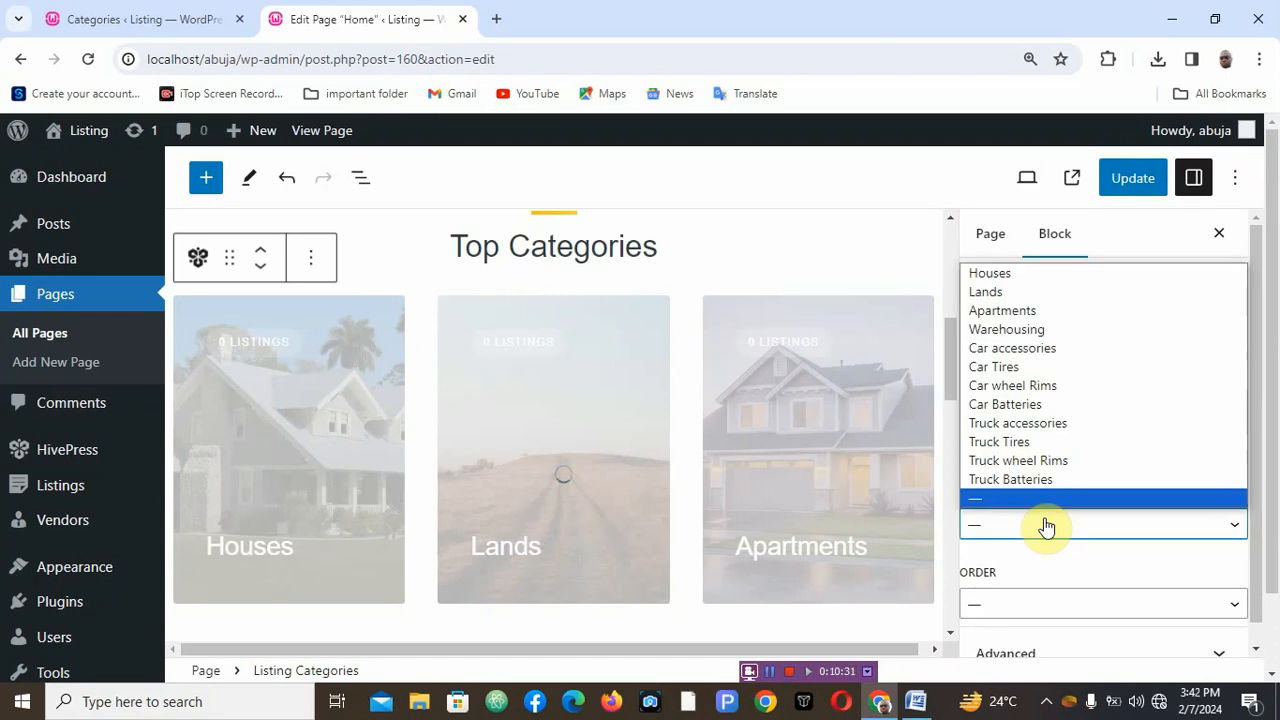
left_click(1046, 525)
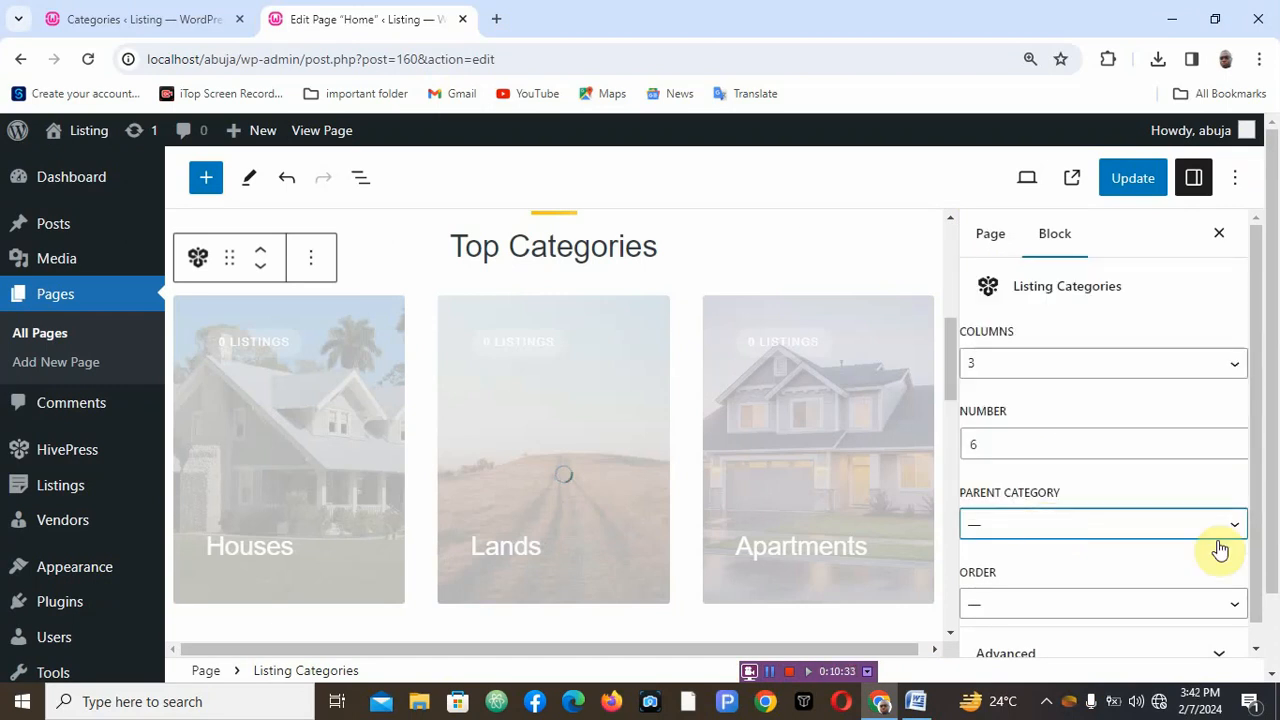
left_click_drag(1262, 510, 1260, 571)
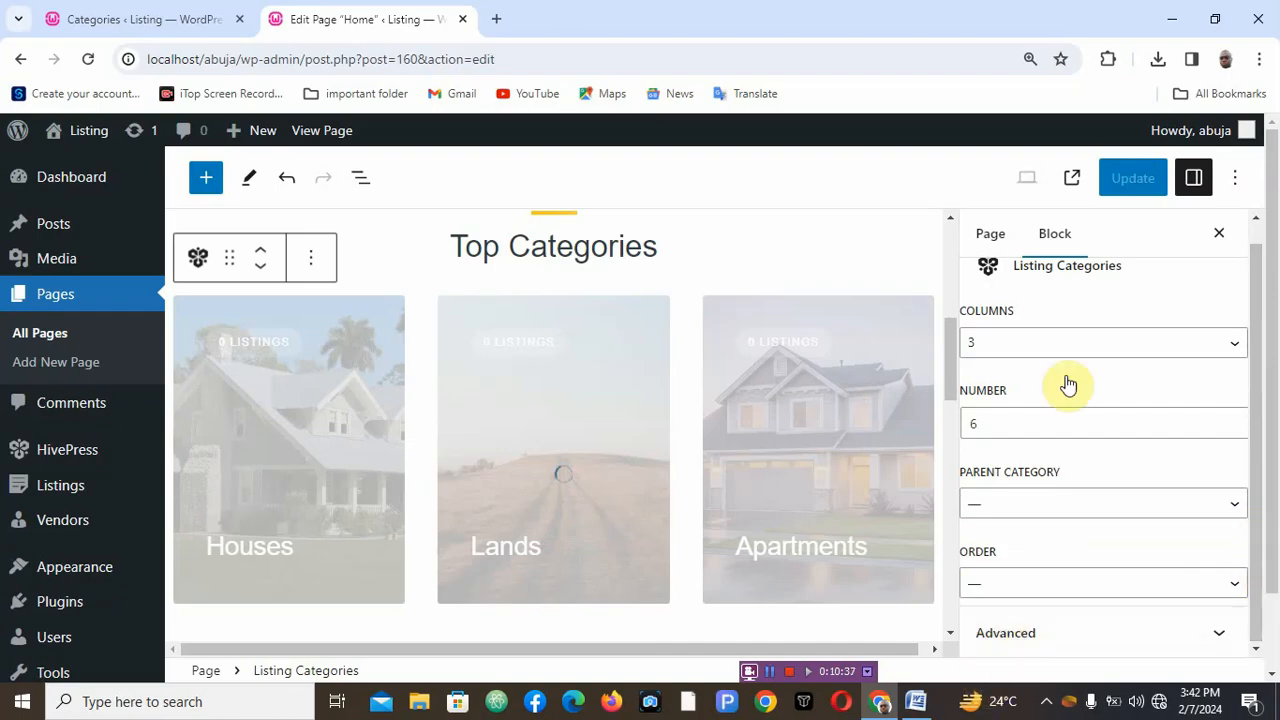
left_click(1132, 180)
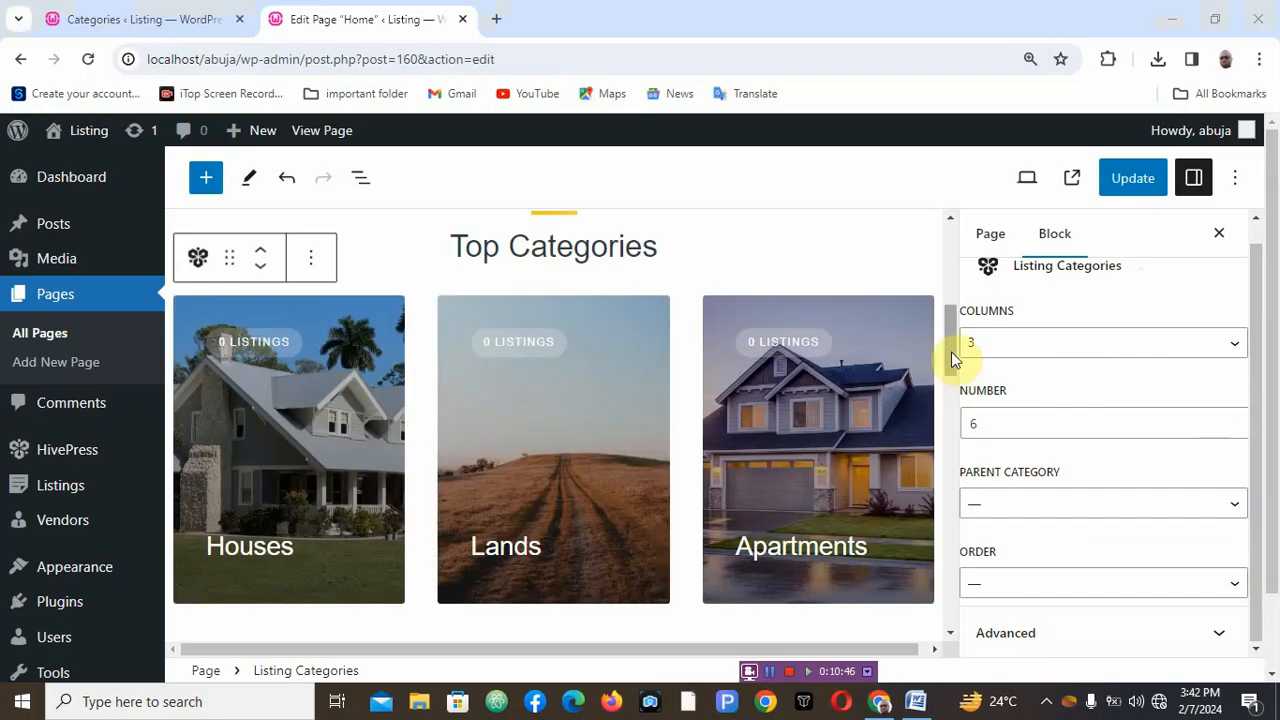
mouse_move(952, 355)
left_mouse_down()
mouse_move(950, 418)
mouse_move(948, 335)
left_mouse_up()
scroll(950, 418, "down", 3)
left_click(1133, 182)
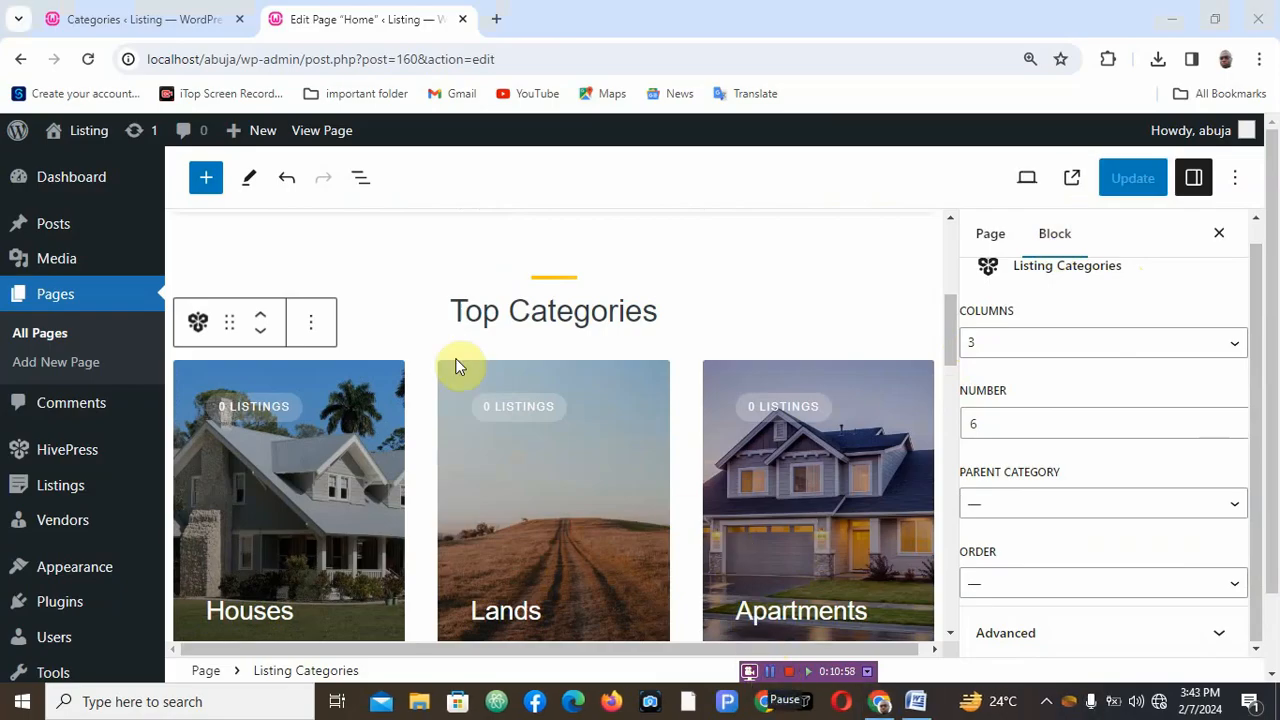
- Open the site's homepage in a new tab and close the Home page editor tab
left_click(137, 29)
mouse_move(82, 137)
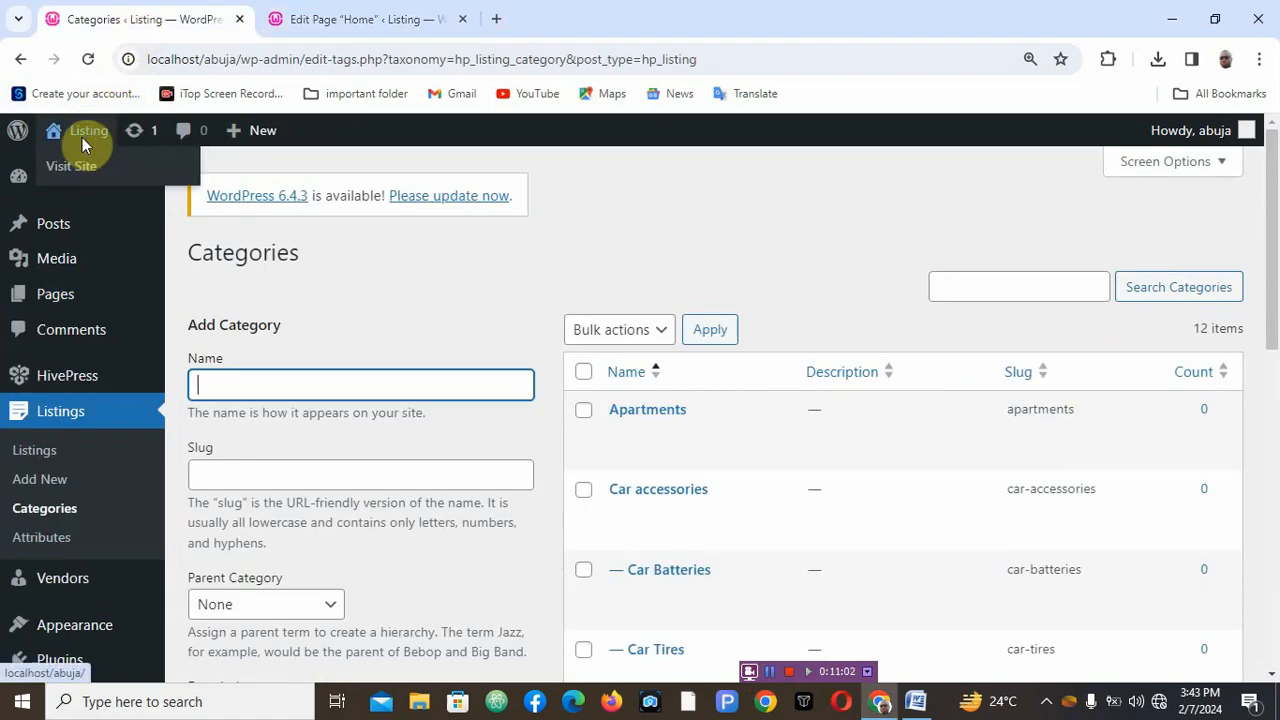
right_click(85, 175)
key("Escape")
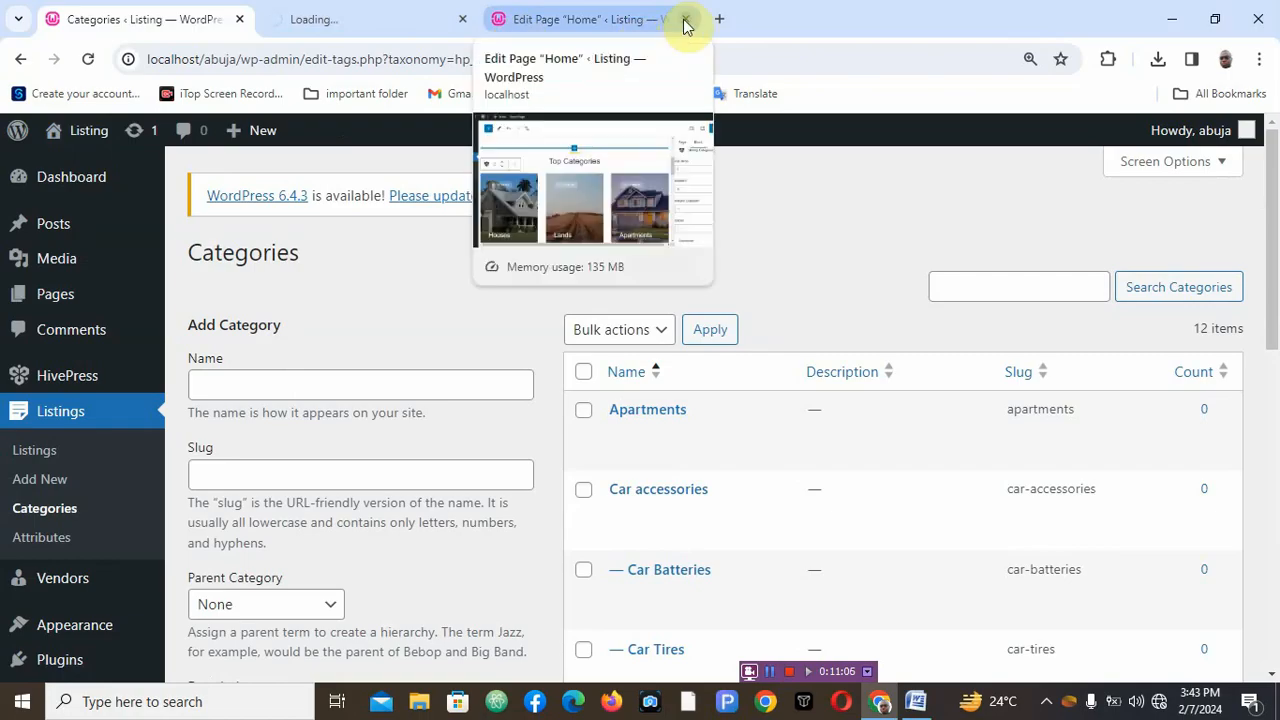
left_click(685, 19)
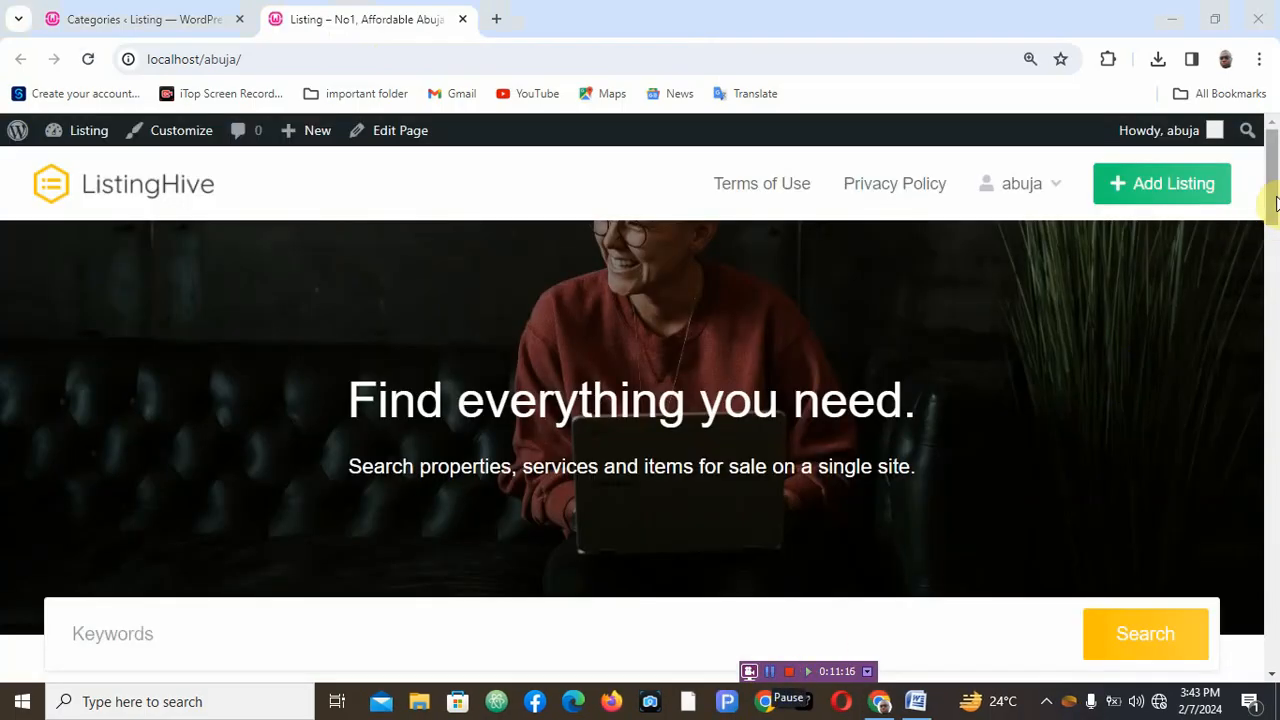
- Scroll down the homepage through the Top Categories section to check all six category tiles
left_click_drag(1276, 203, 1271, 266)
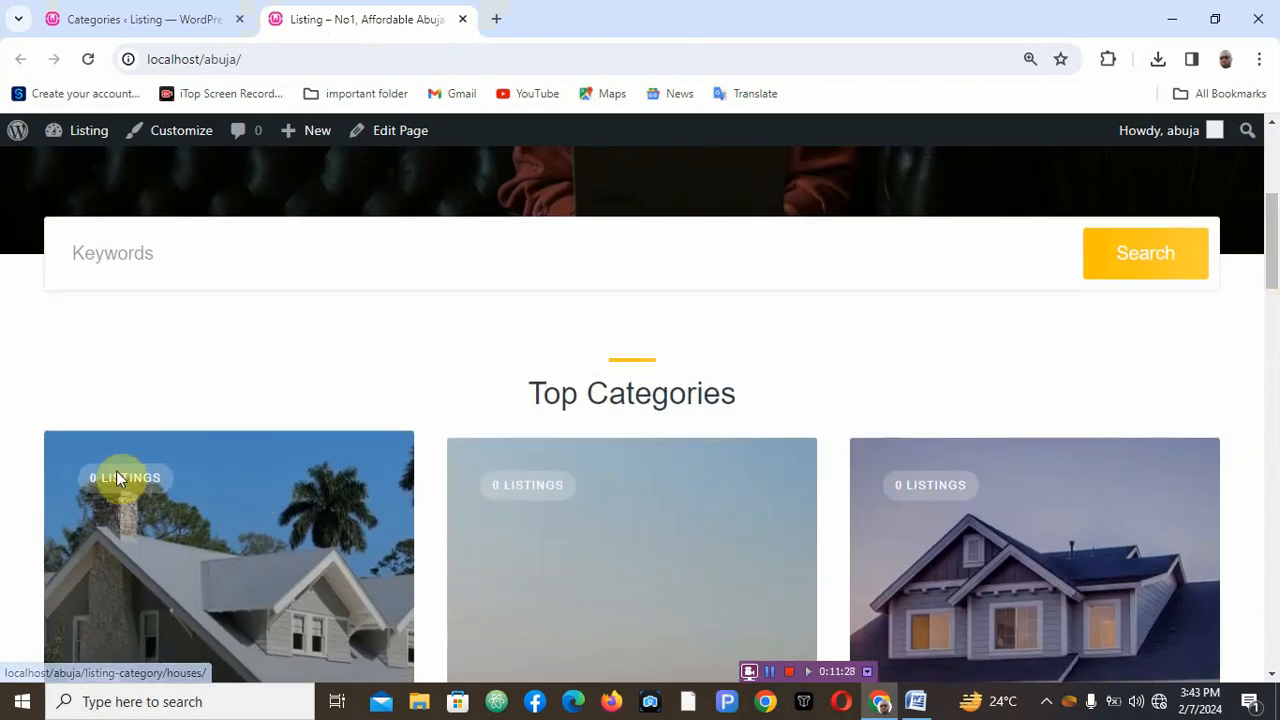
scroll(1275, 245, "down", 3)
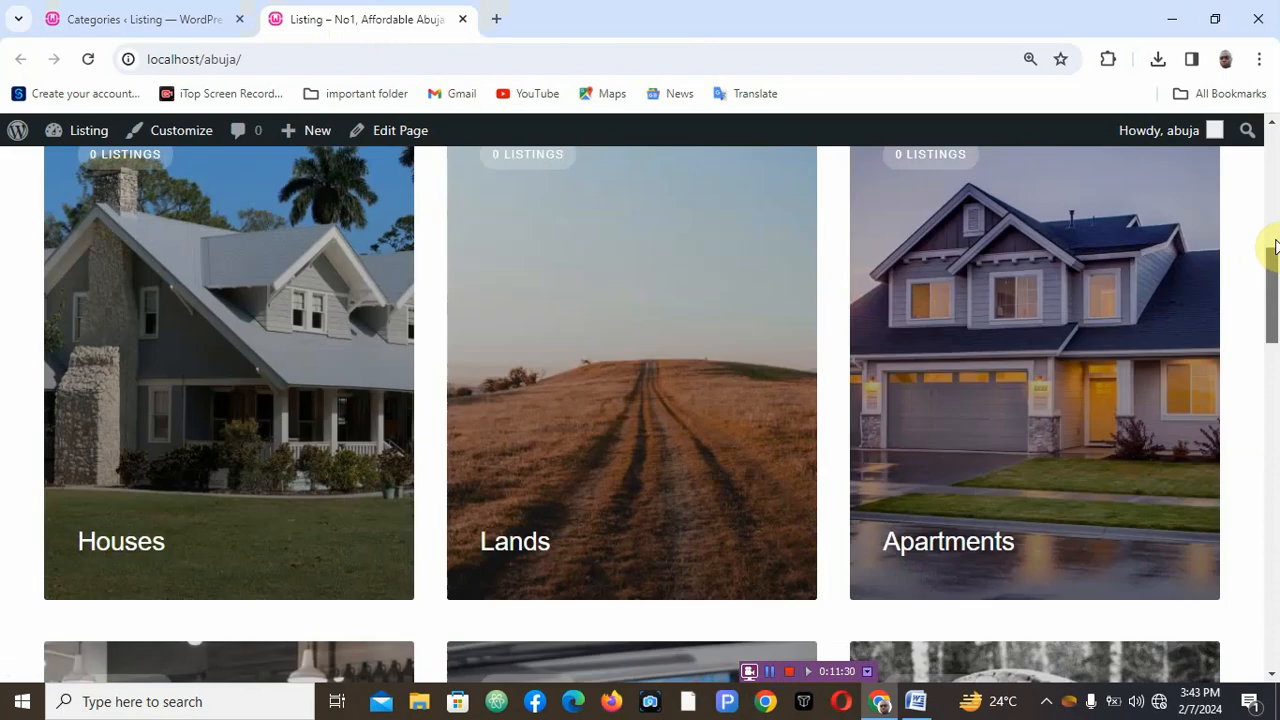
scroll(1275, 300, "down", 5)
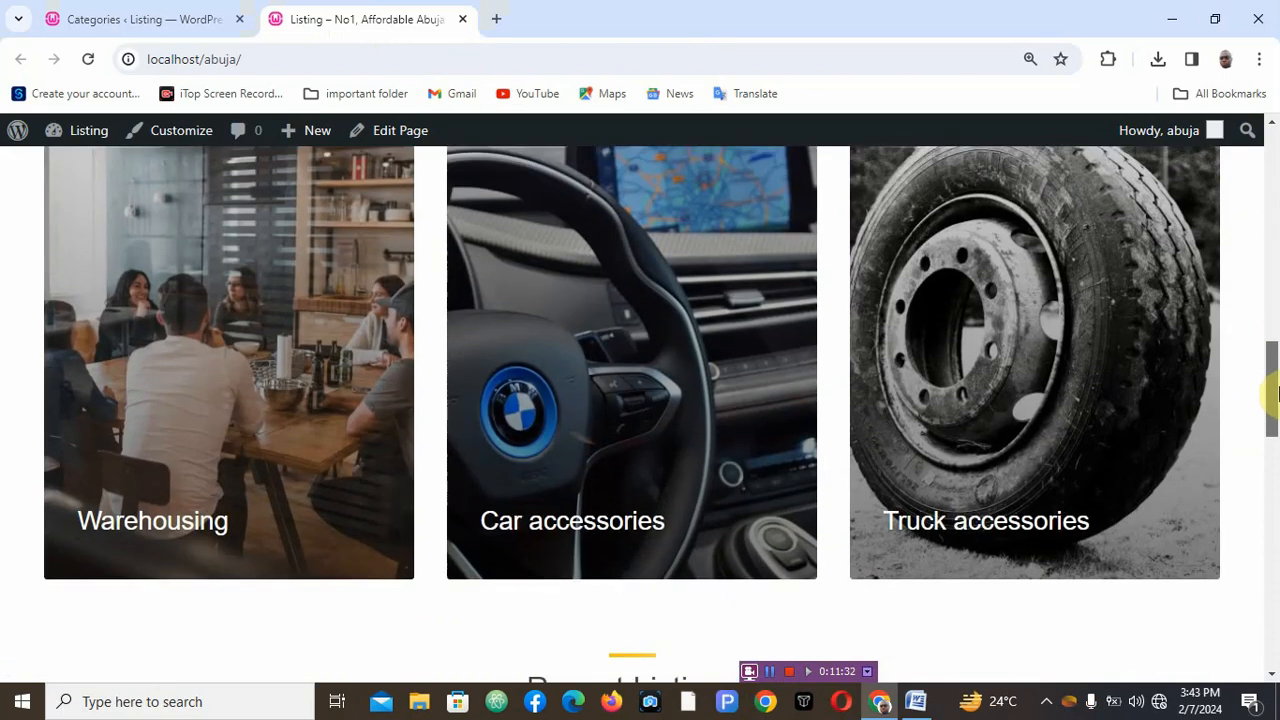
scroll(1276, 393, "down", 2)
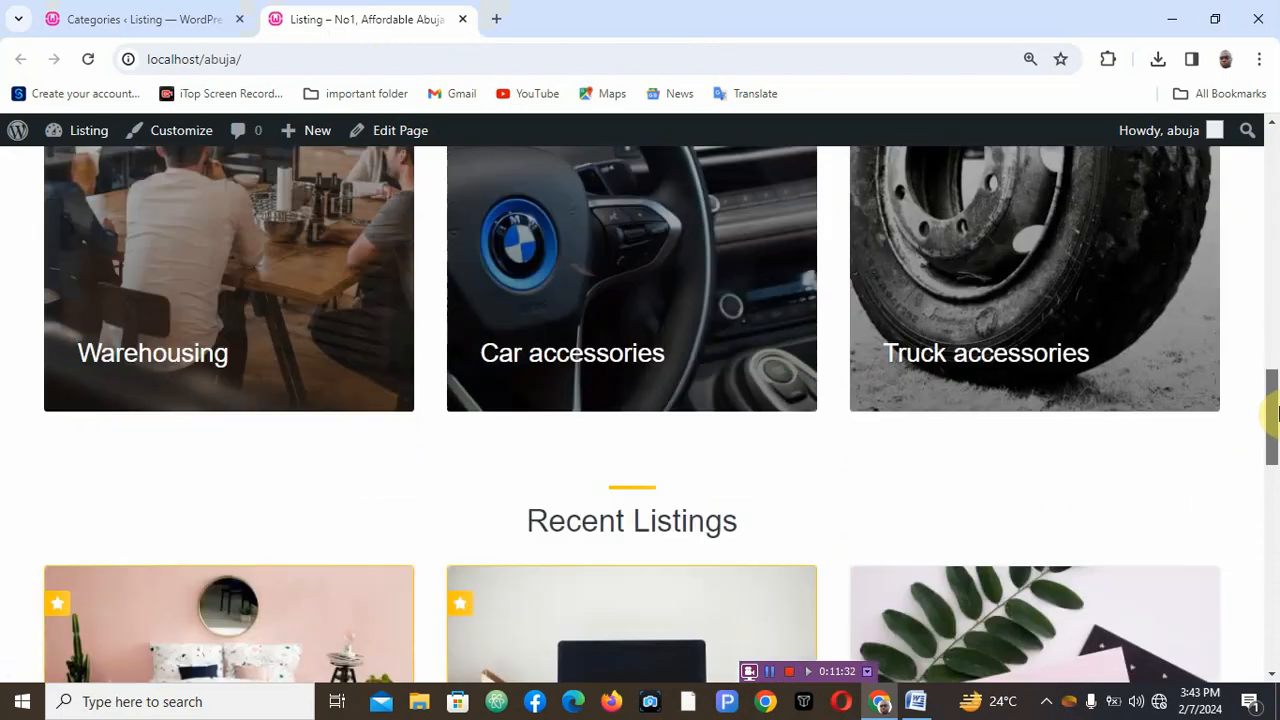
- Open the Car accessories category page and check its subcategory filter list
left_click(576, 303)
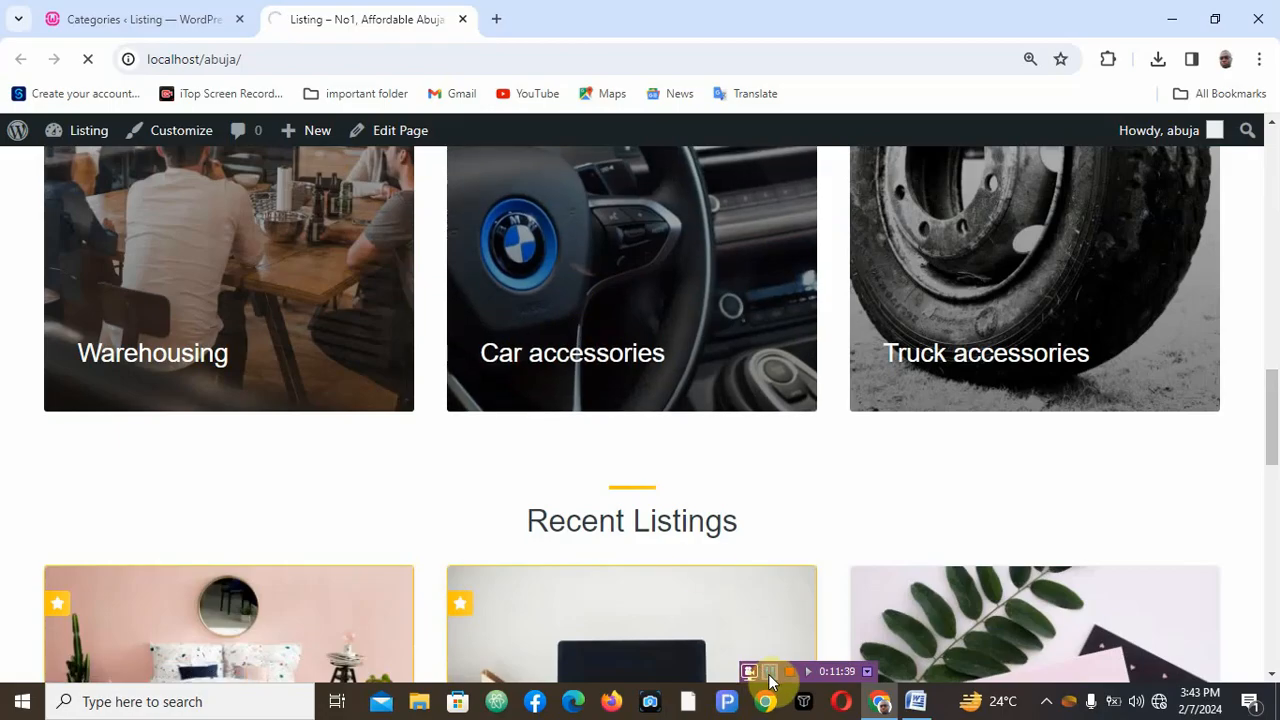
left_click(770, 676)
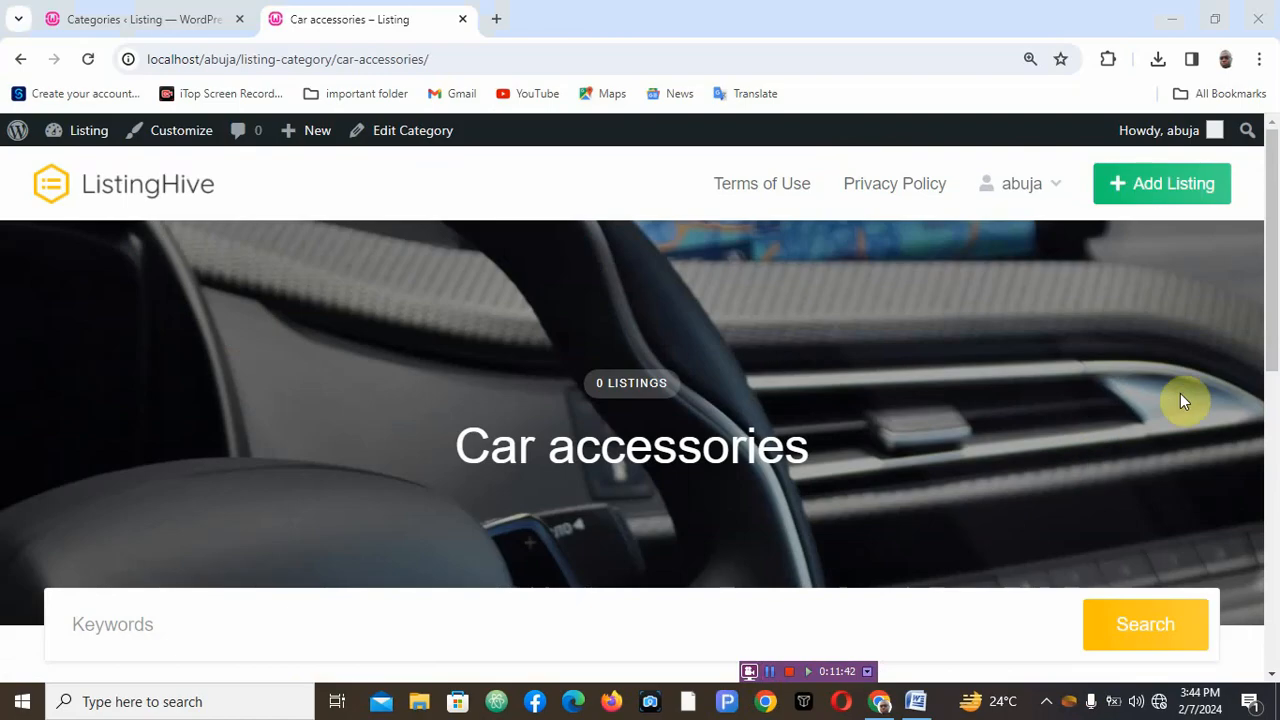
left_click_drag(1268, 320, 1260, 503)
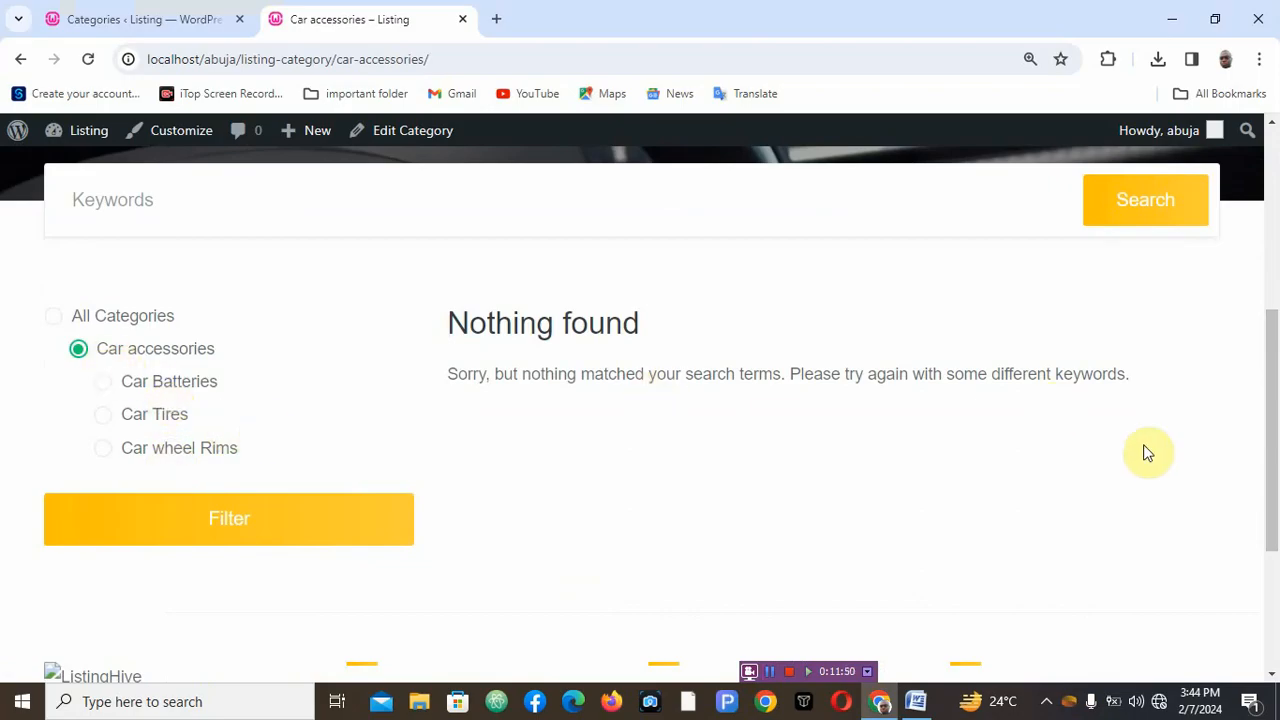
left_click_drag(1269, 466, 1263, 272)
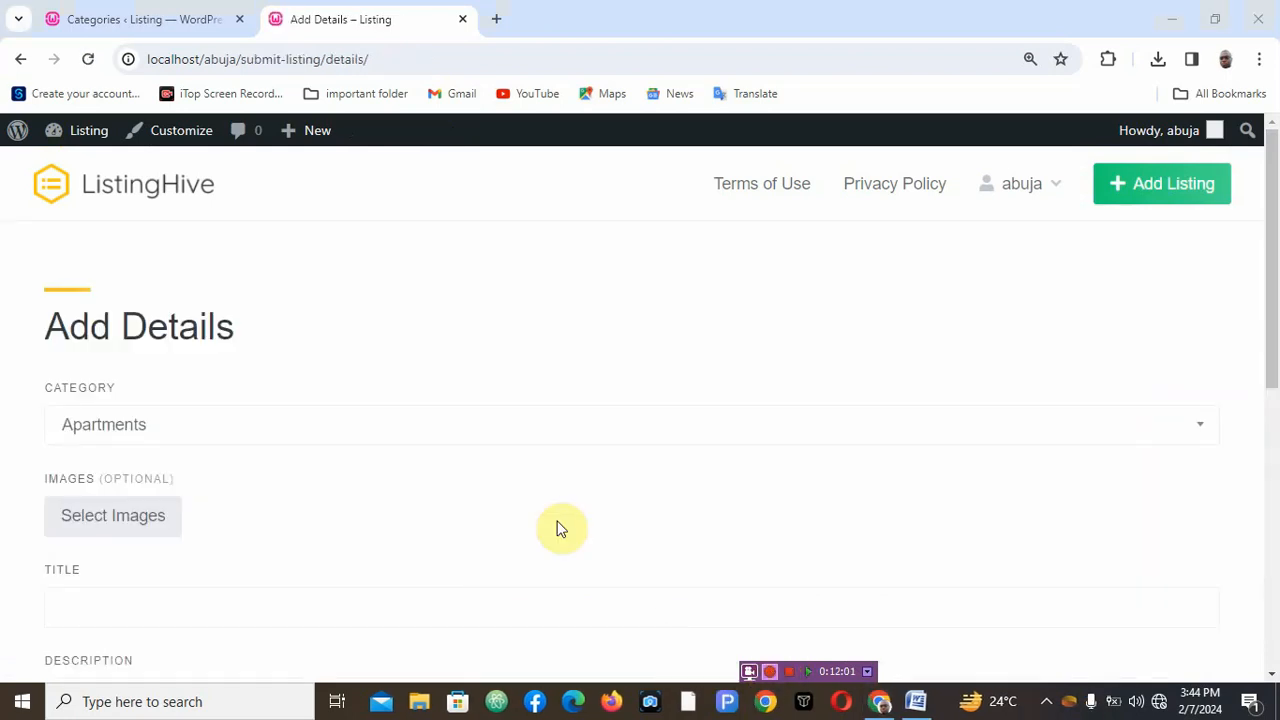
- In the Add Listing form, pick Car accessories in the category list and then its Car Tires subcategory
left_click(175, 433)
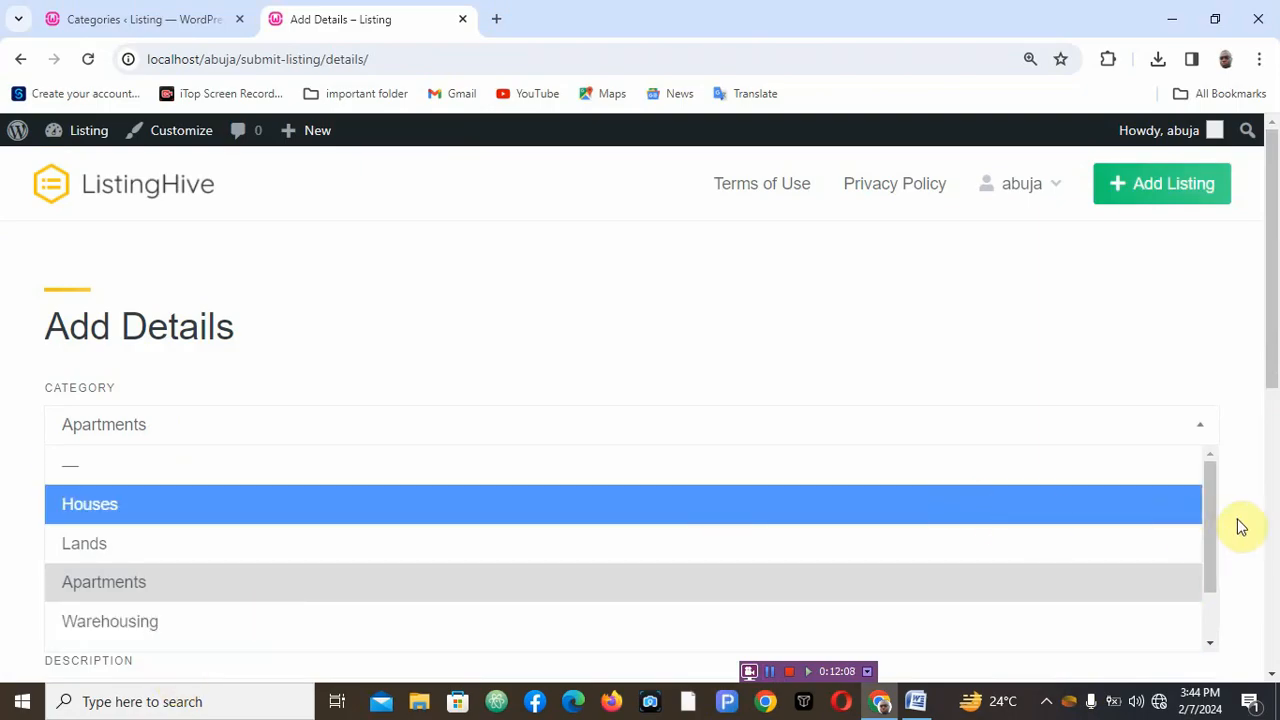
left_click_drag(1214, 517, 1220, 634)
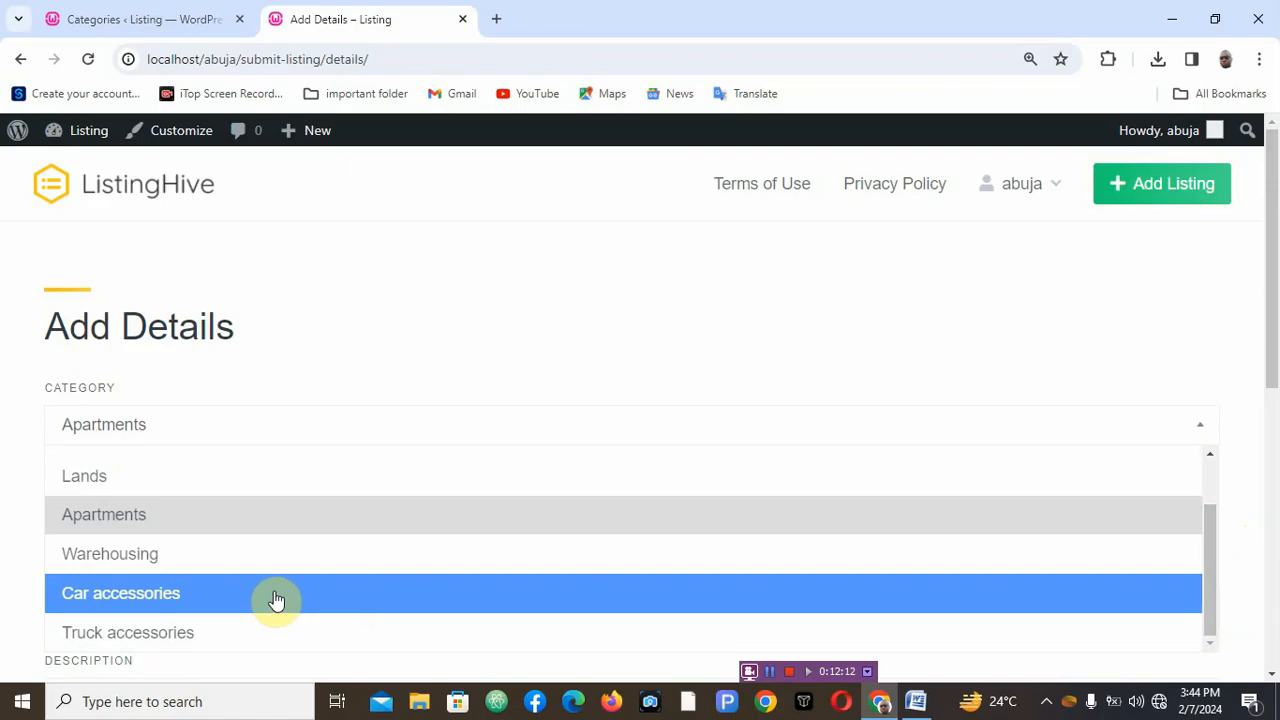
left_click(276, 599)
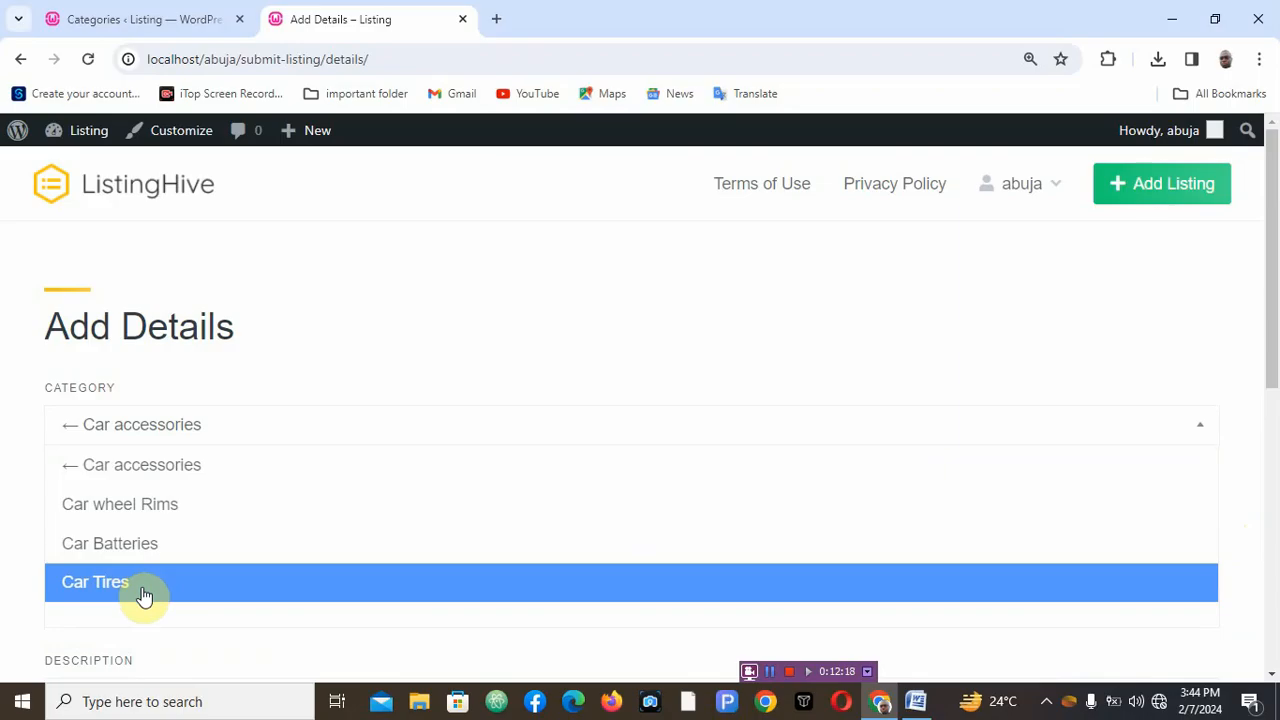
left_click(139, 590)
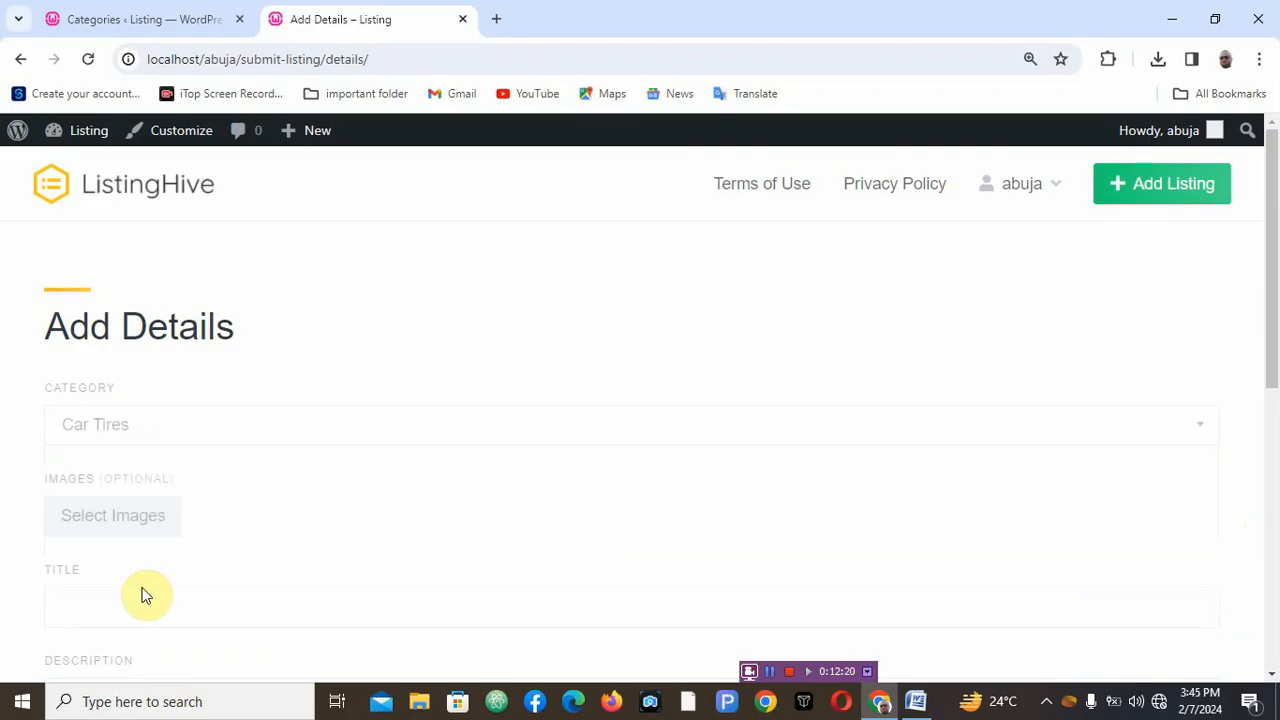
left_click(121, 523)
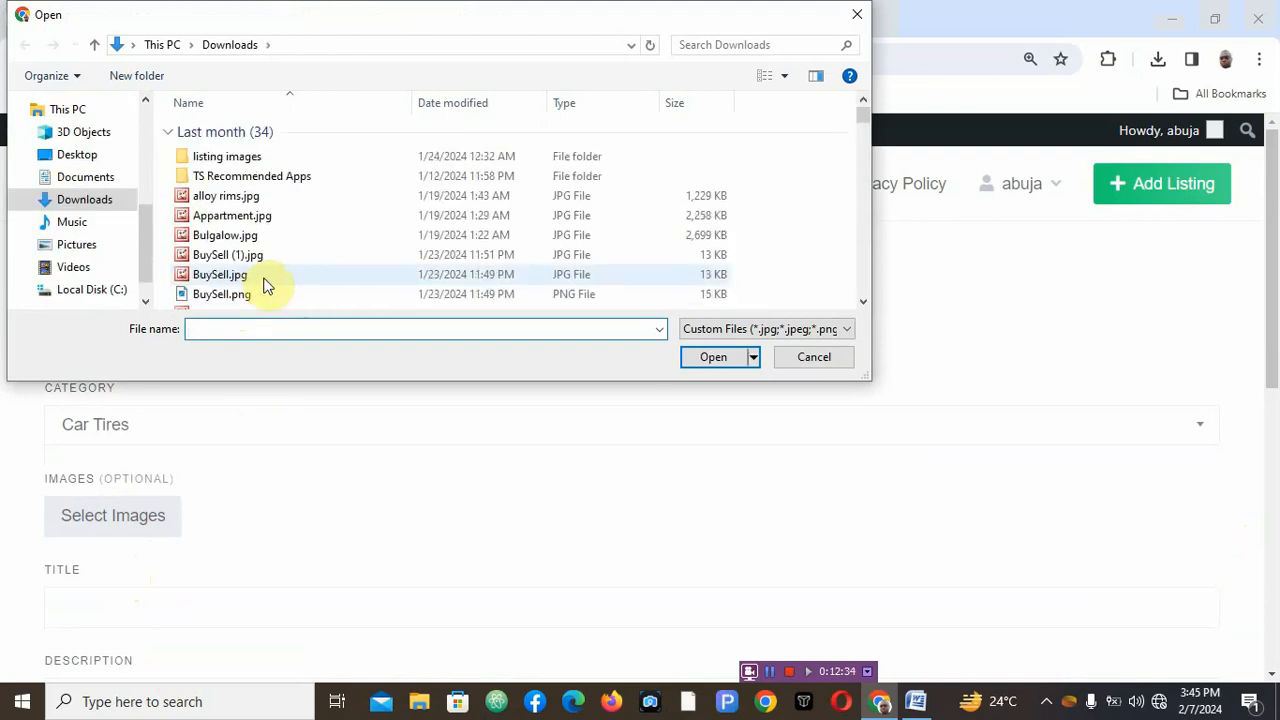
left_click(265, 298)
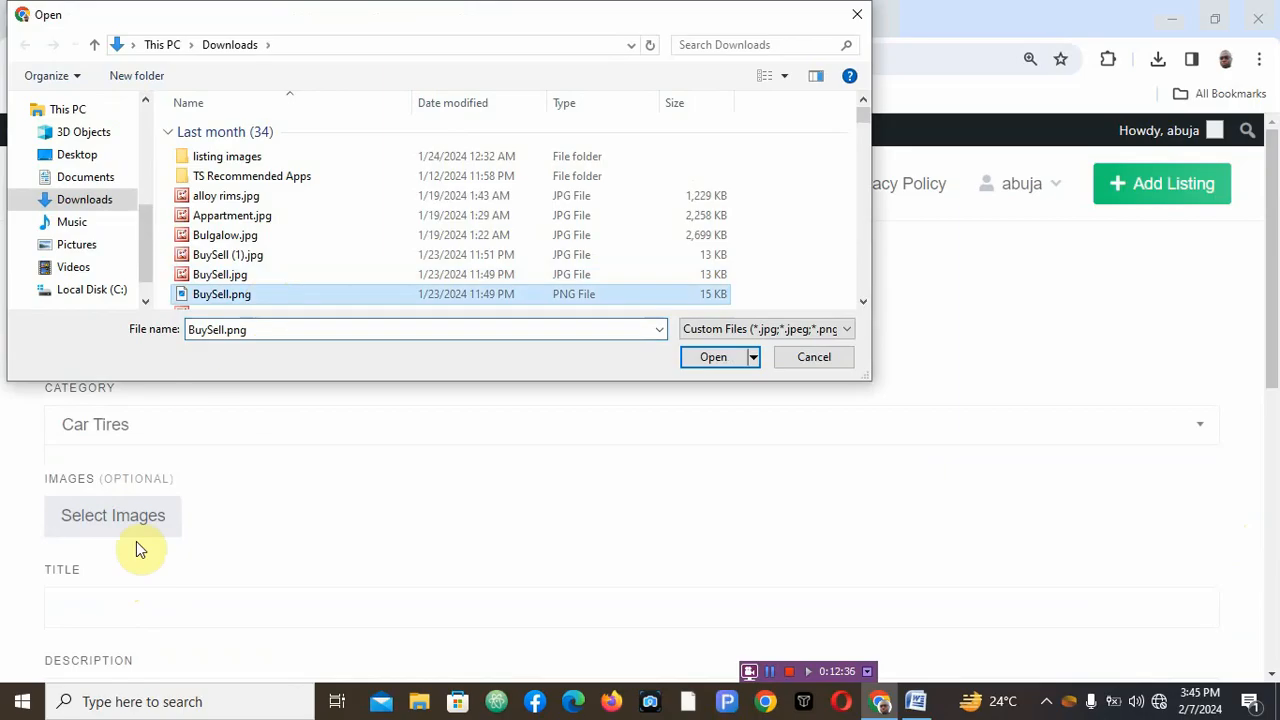
left_click(808, 361)
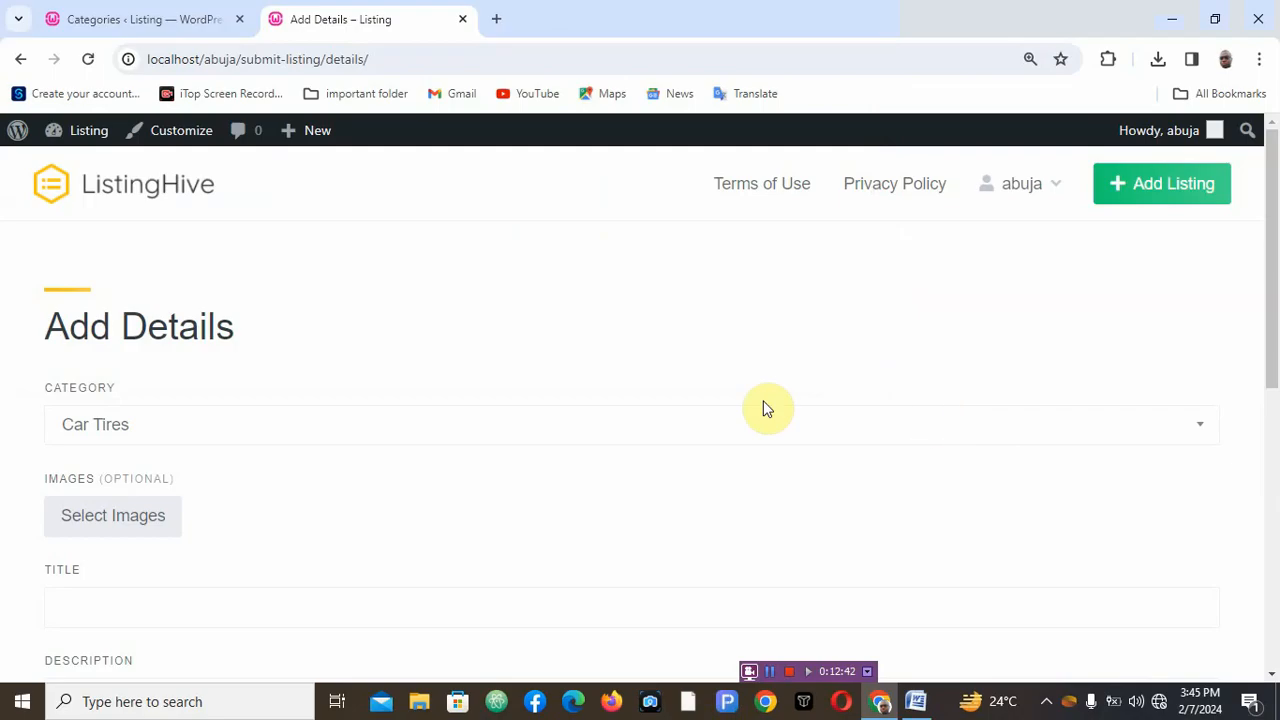
- Switch back to the admin Categories list and scroll through it
left_click(163, 22)
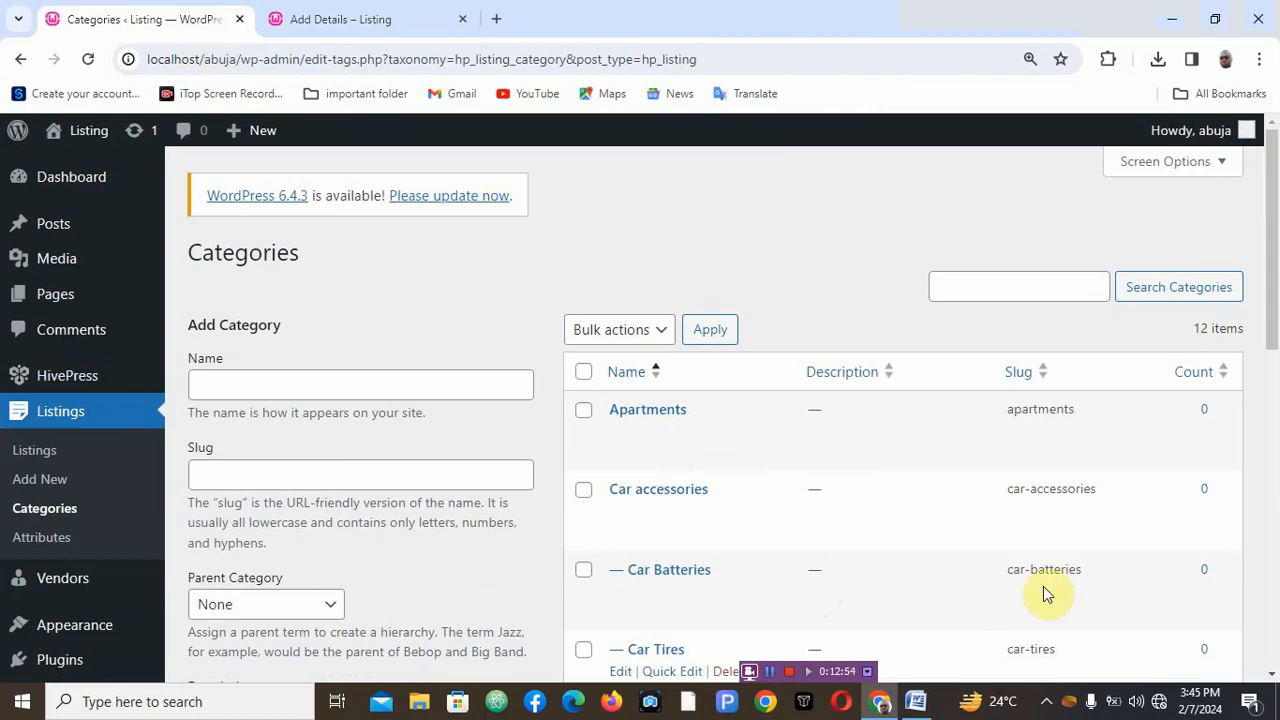
scroll(1274, 684, "down", 3)
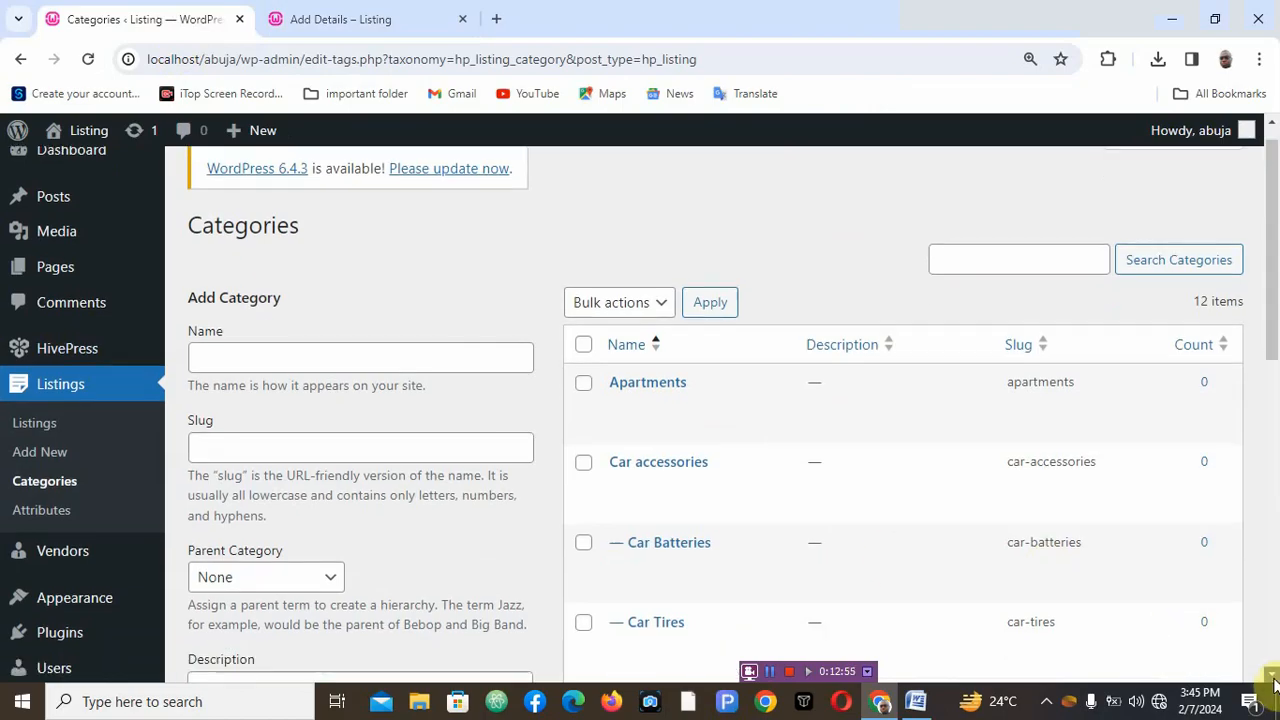